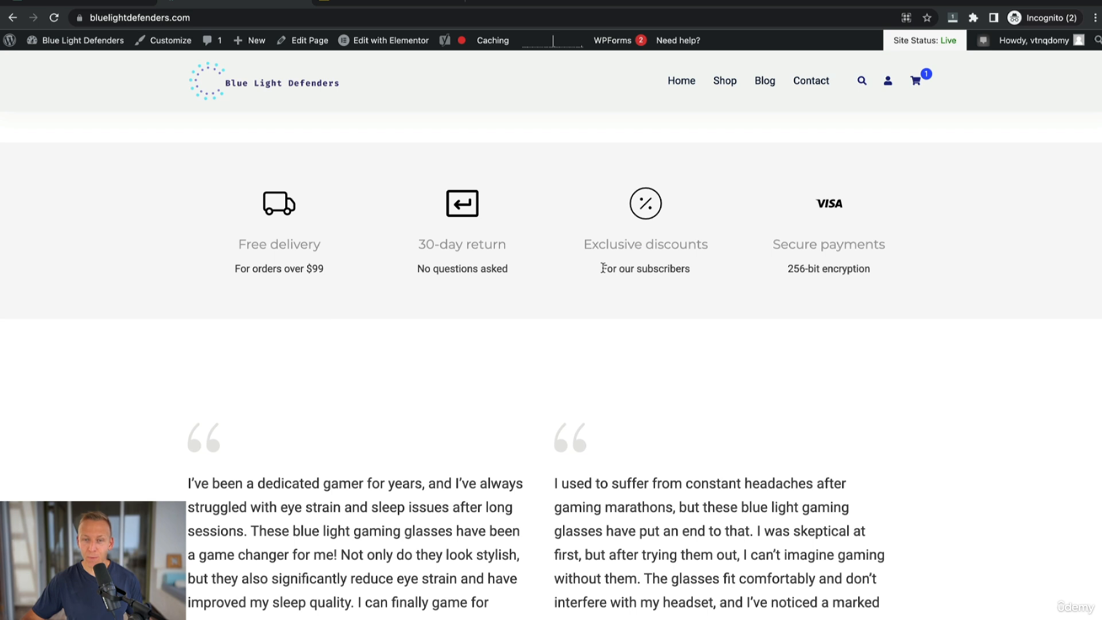
left_click_drag(603, 268, 709, 271)
left_click(707, 271)
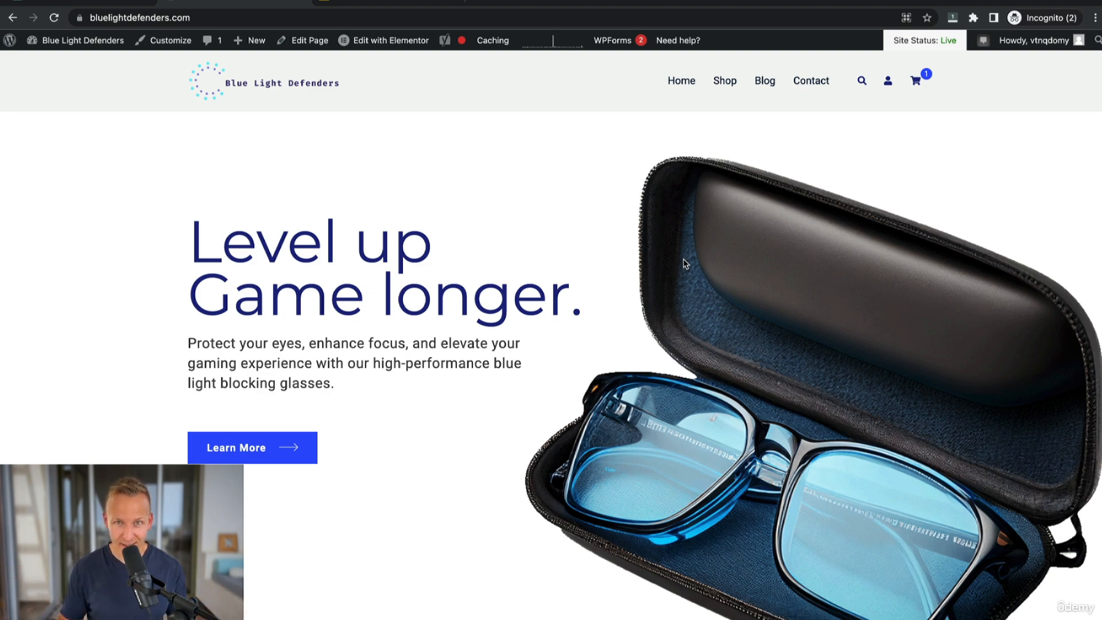
Switch to the Mailchimp tab, open the pricing plans and start signing up for the Free plan.
left_click(368, 2)
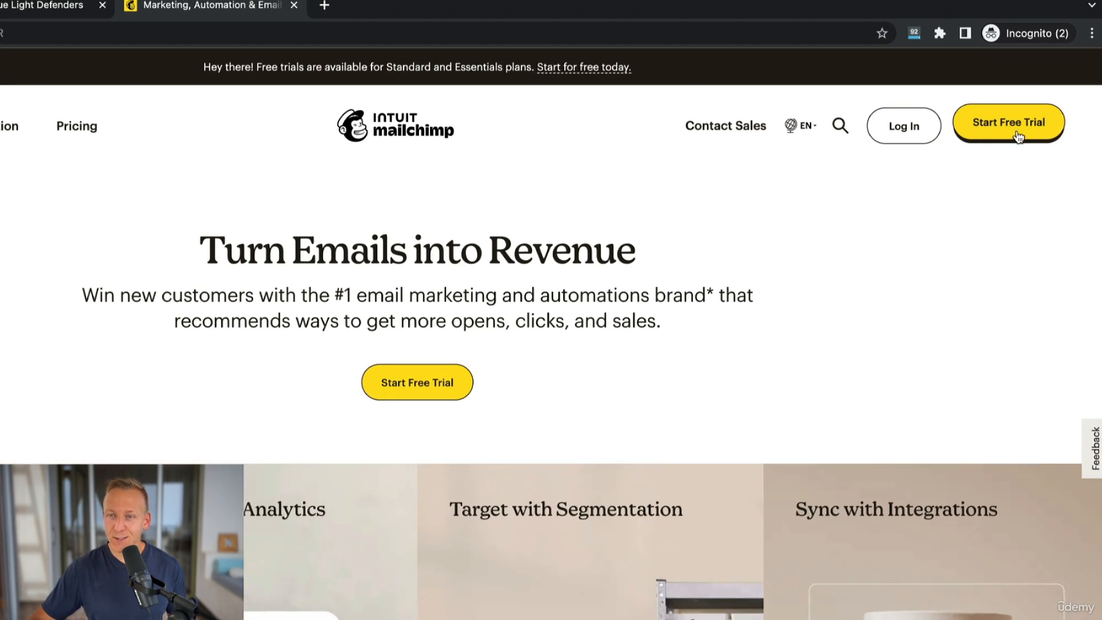
left_click(1026, 132)
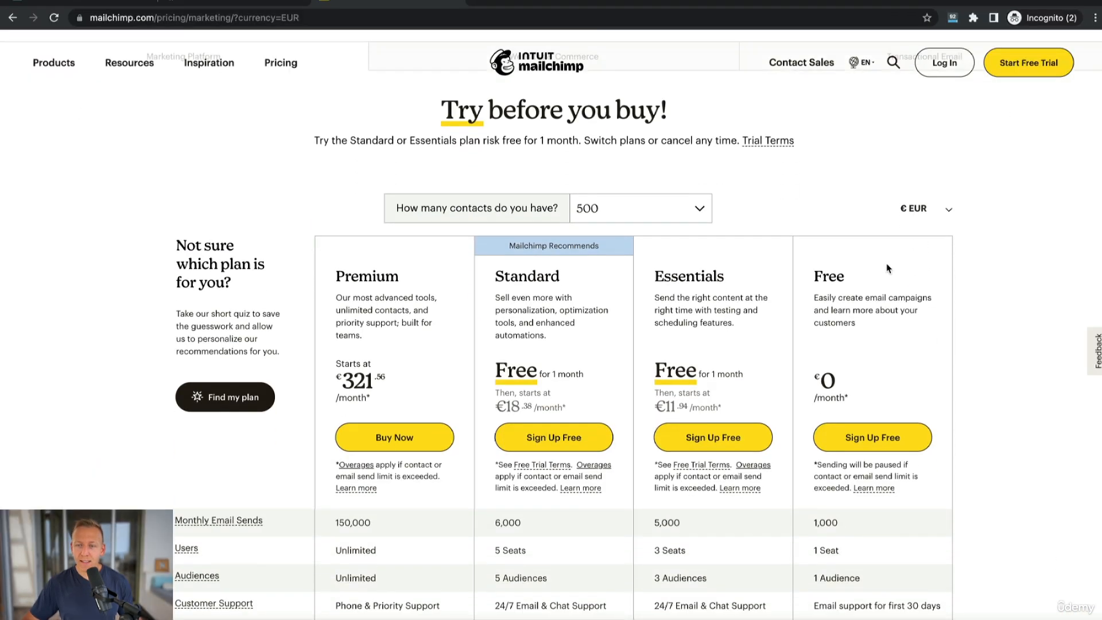
scroll(642, 442, "down", 1)
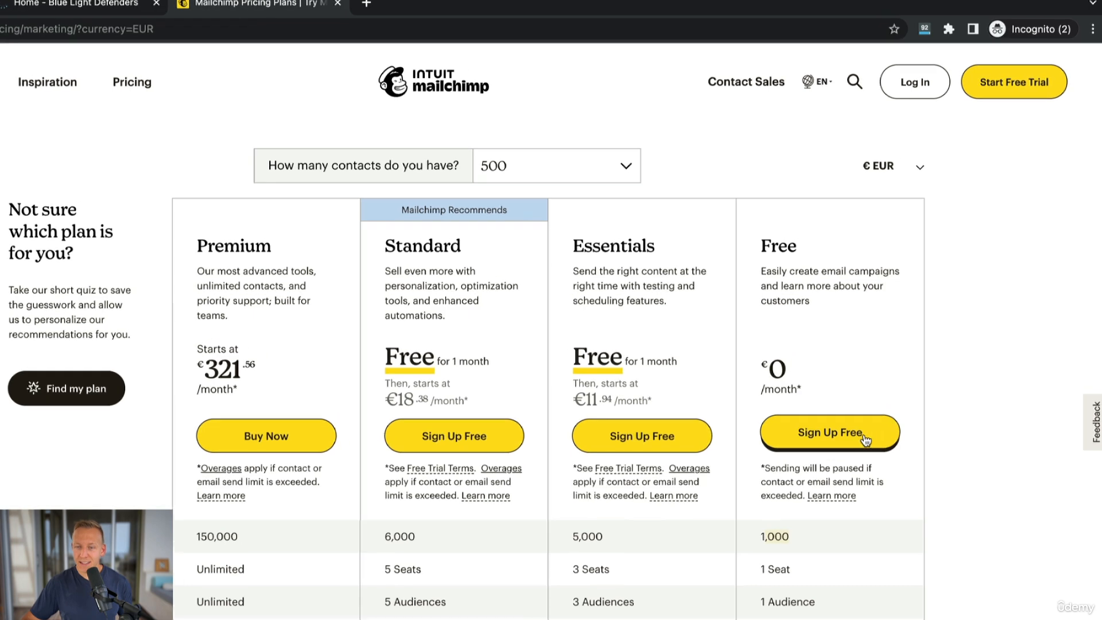
left_click(865, 440)
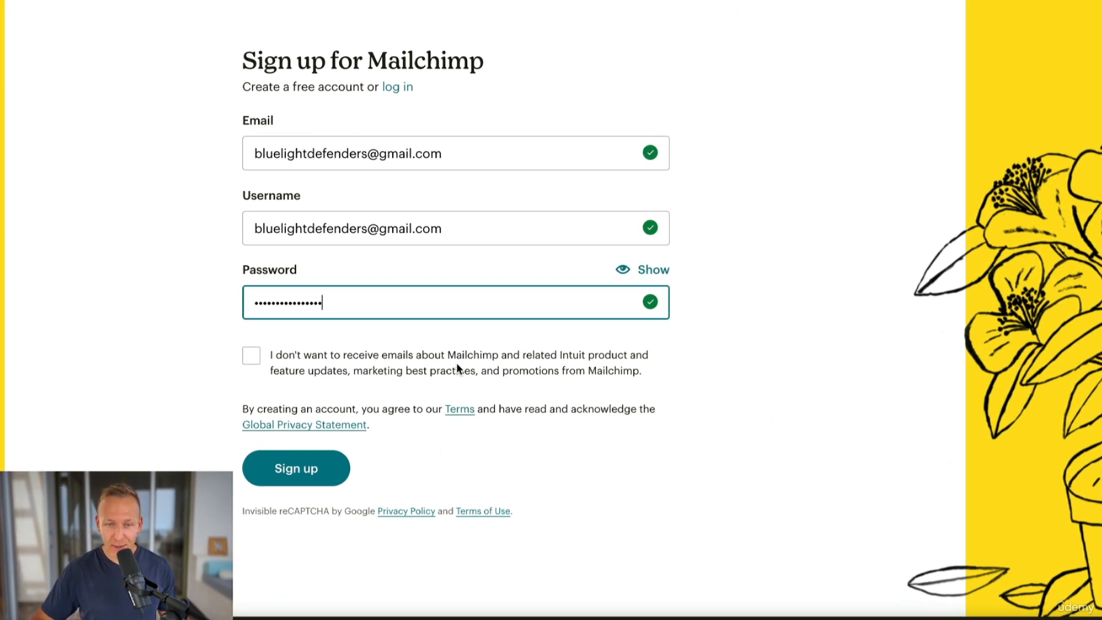
Opt out of Mailchimp product and marketing emails and submit the sign-up form.
left_click(258, 357)
left_click(276, 481)
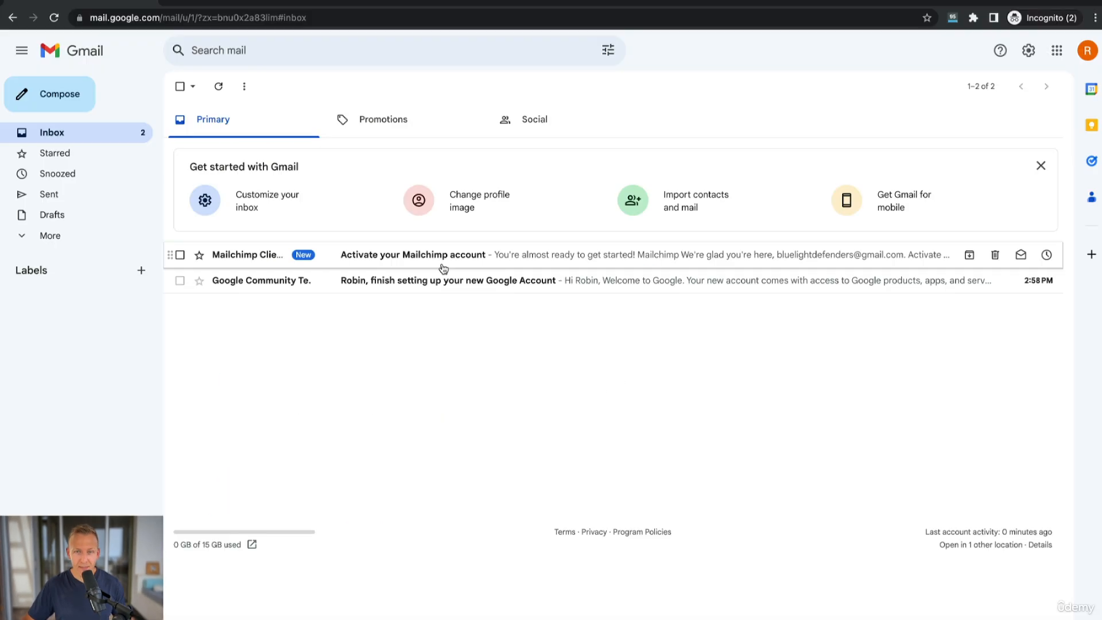
In Gmail, open the Mailchimp activation email and activate the account.
left_click(439, 261)
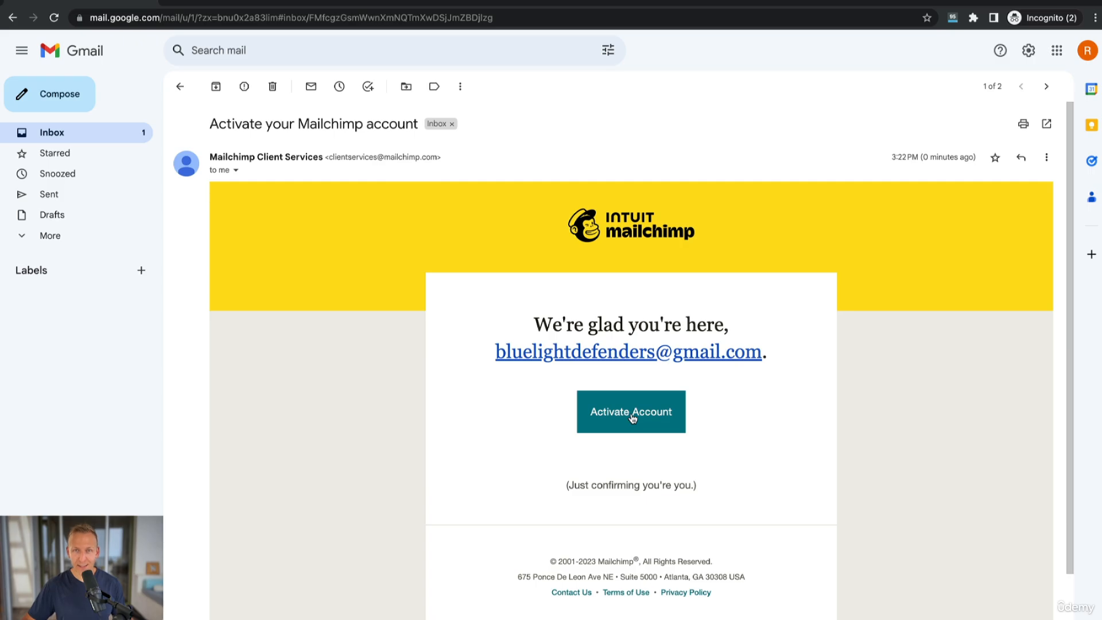
left_click(633, 412)
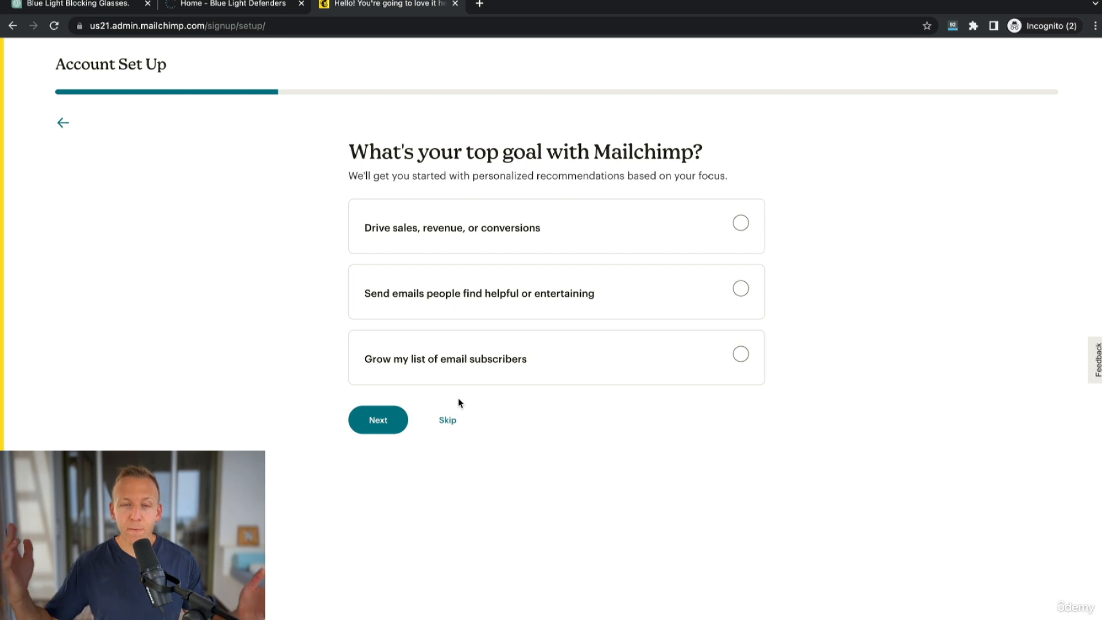
Skip the goal and contacts questions, then choose selling through 'Our own website or online store'.
left_click(451, 420)
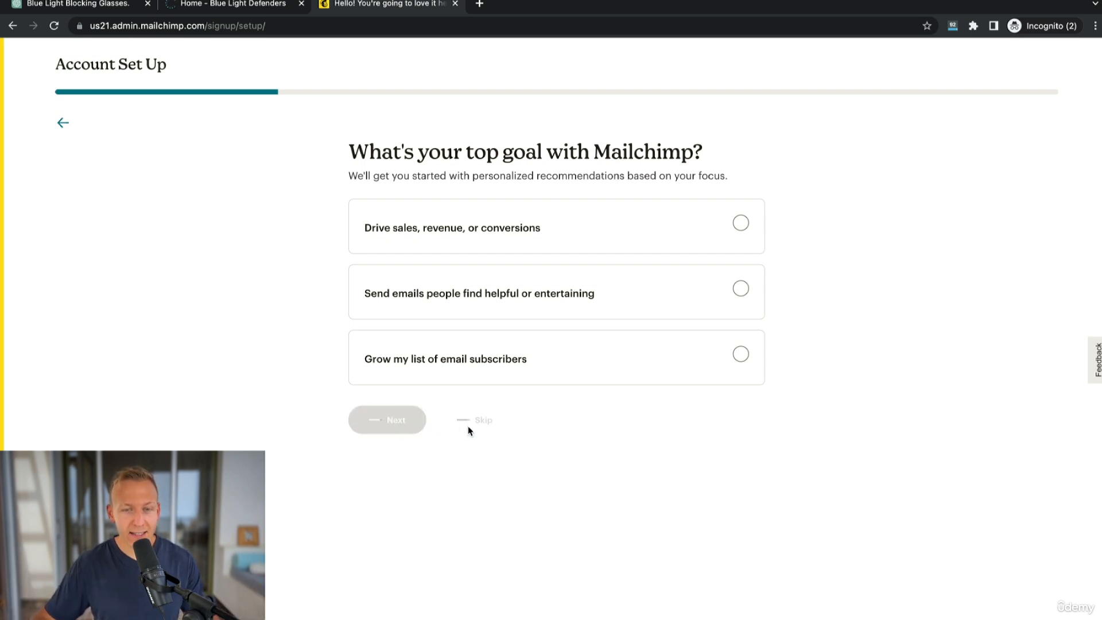
left_click(448, 597)
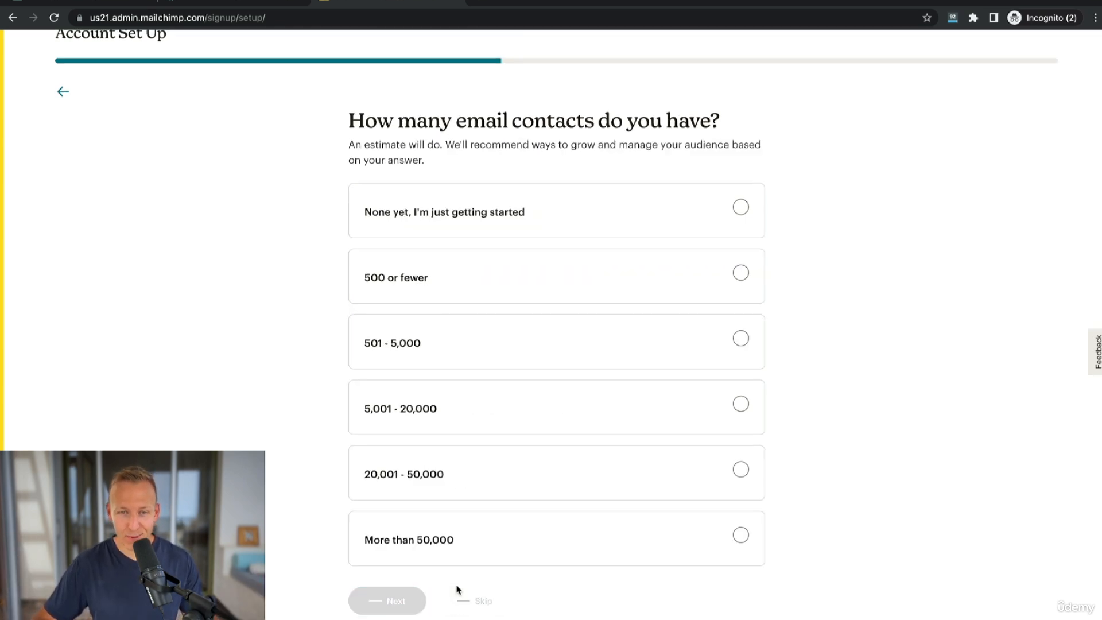
left_click(527, 231)
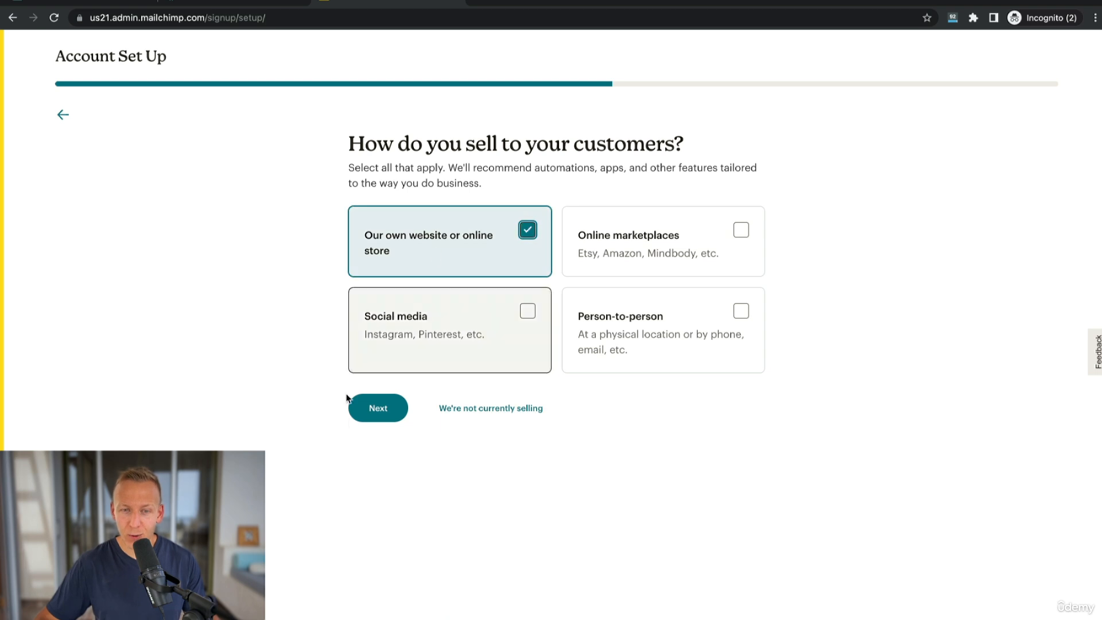
left_click(386, 410)
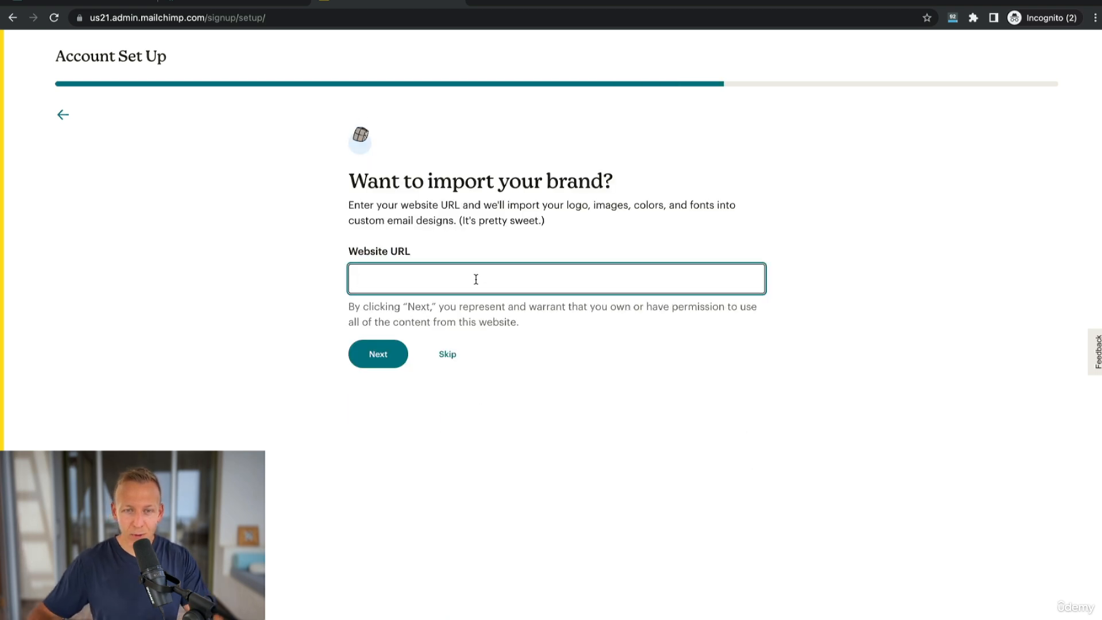
Import the brand from the website URL bluelightdefenders.com and continue on the Free plan.
type("bluelightdefenders.com")
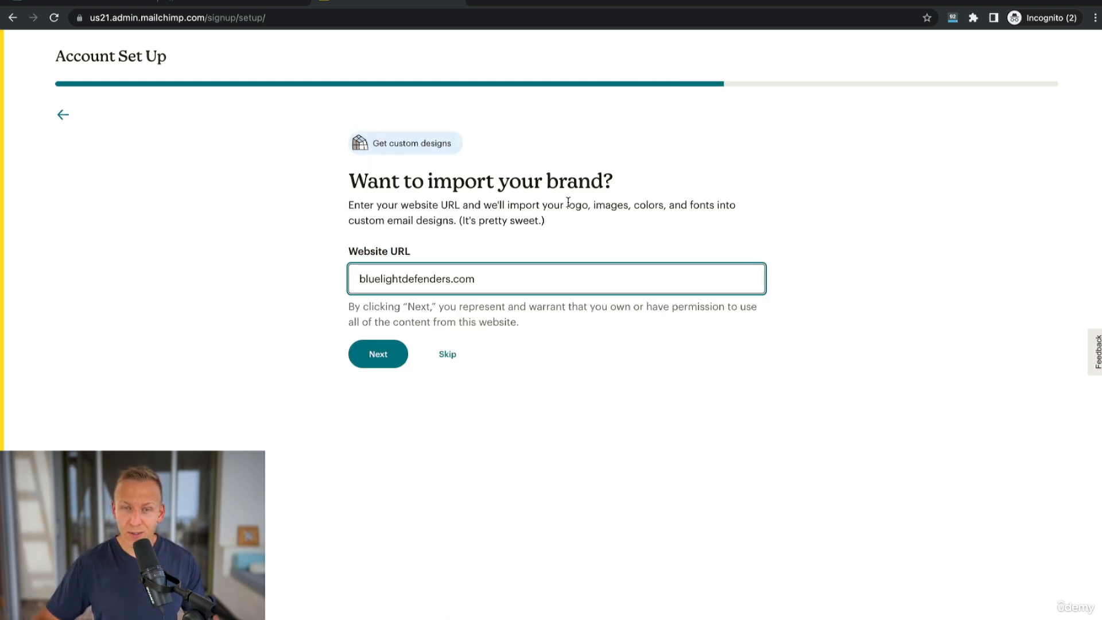
left_click_drag(586, 202, 663, 208)
left_click(664, 210)
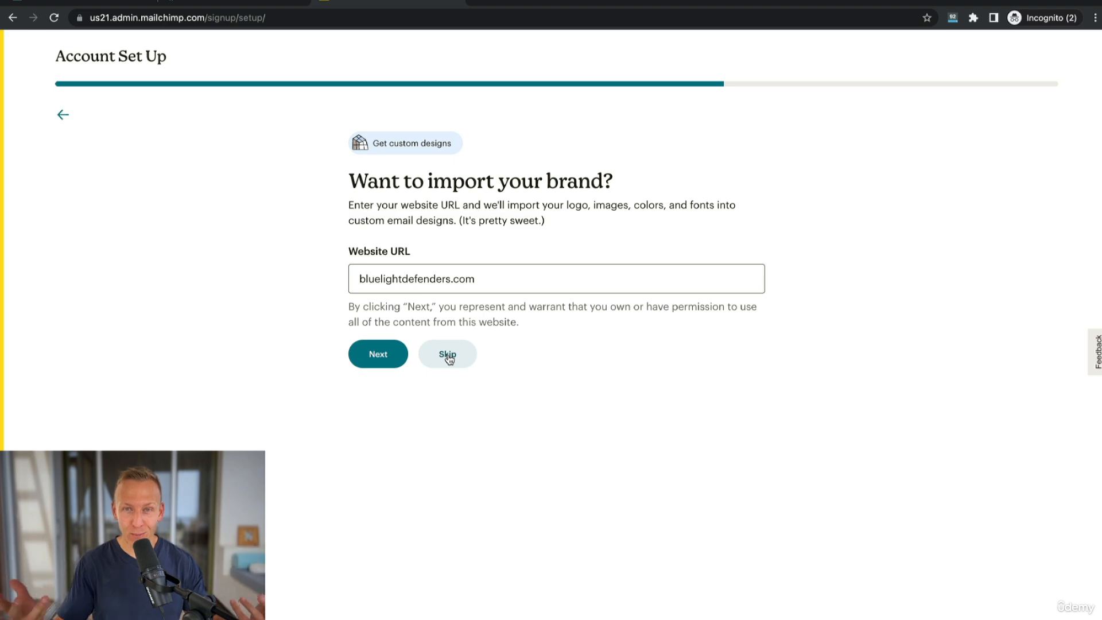
left_click(379, 356)
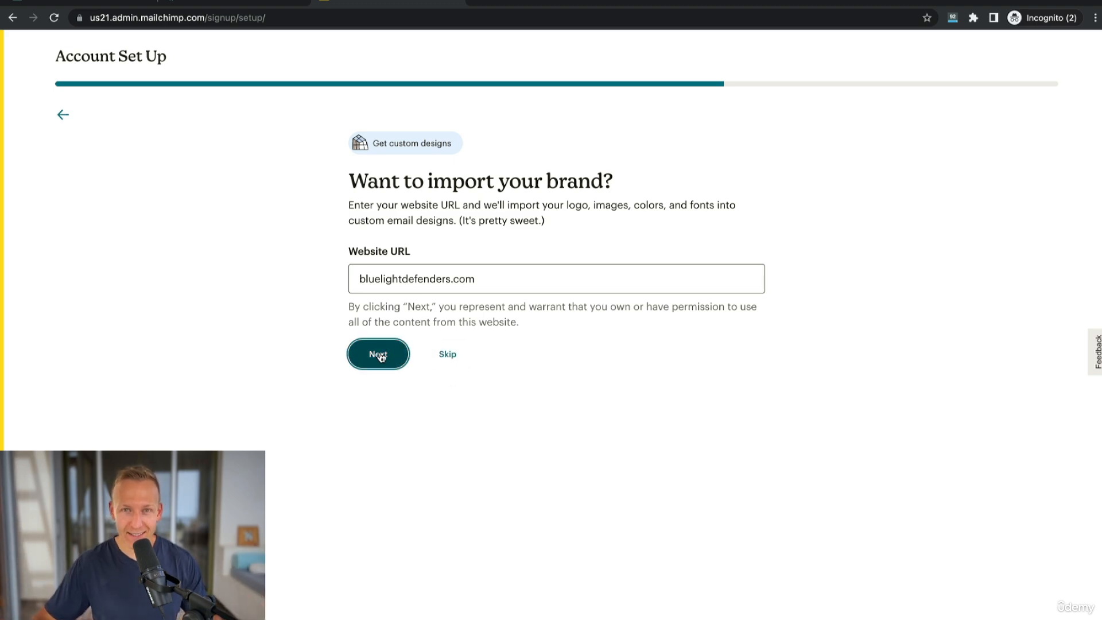
left_click(390, 419)
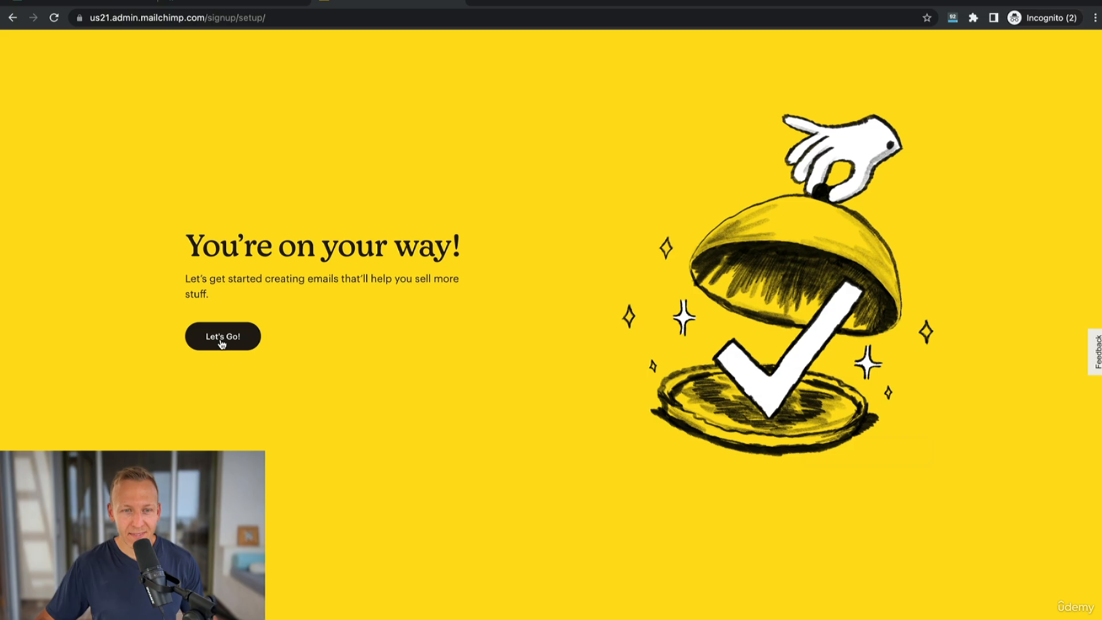
left_click(222, 343)
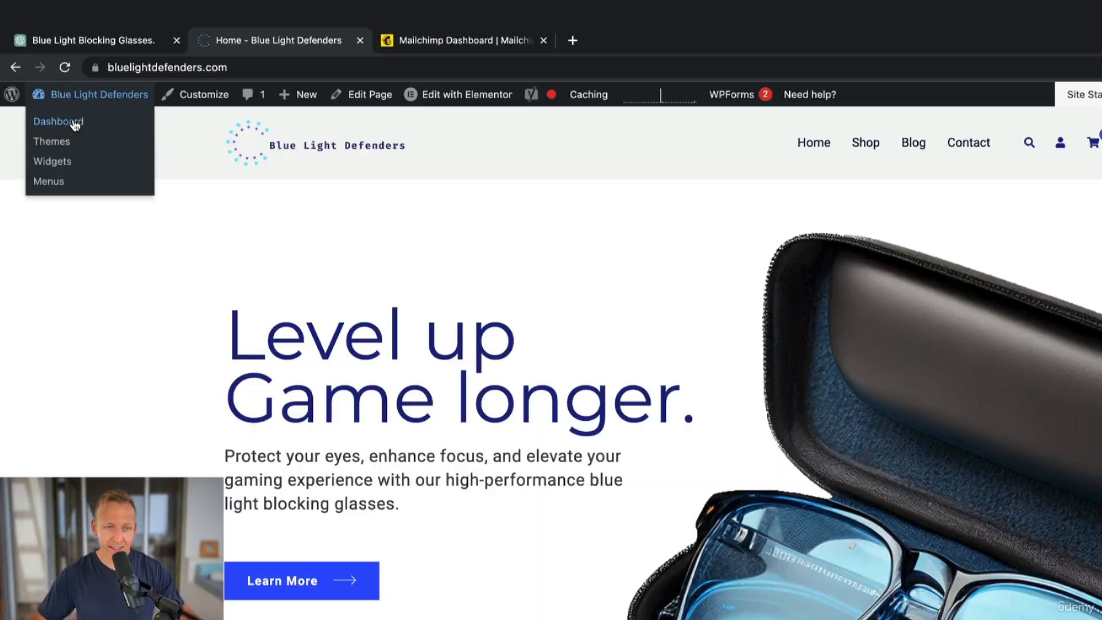
Install and activate the MC4WP: Mailchimp for WordPress plugin from the WordPress plugin directory.
left_click(71, 108)
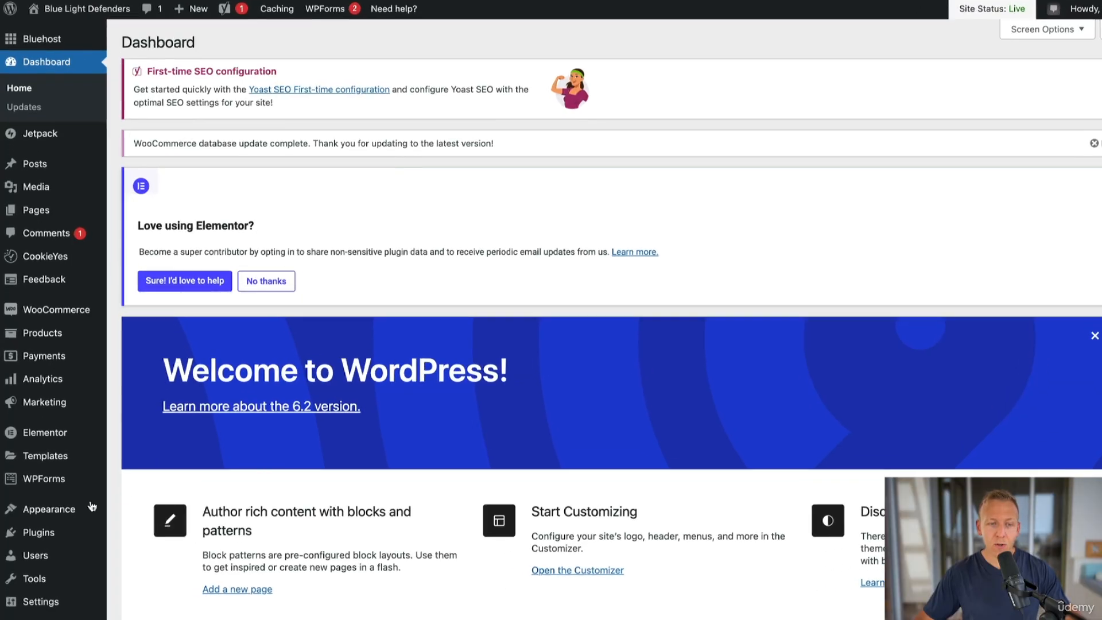
mouse_move(41, 514)
left_click(145, 542)
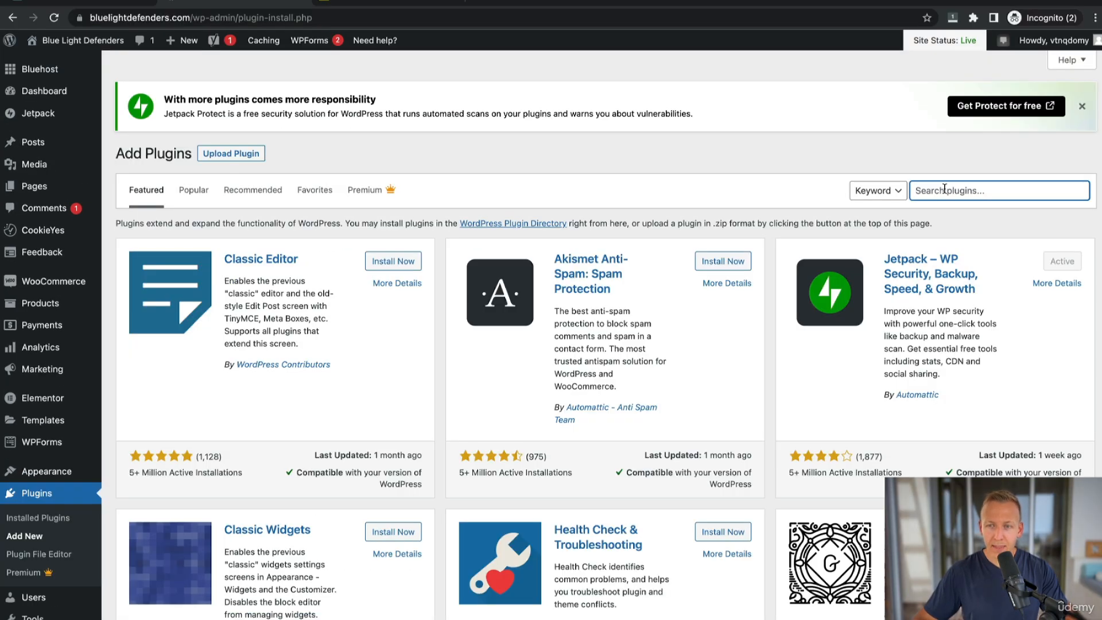
type("MC")
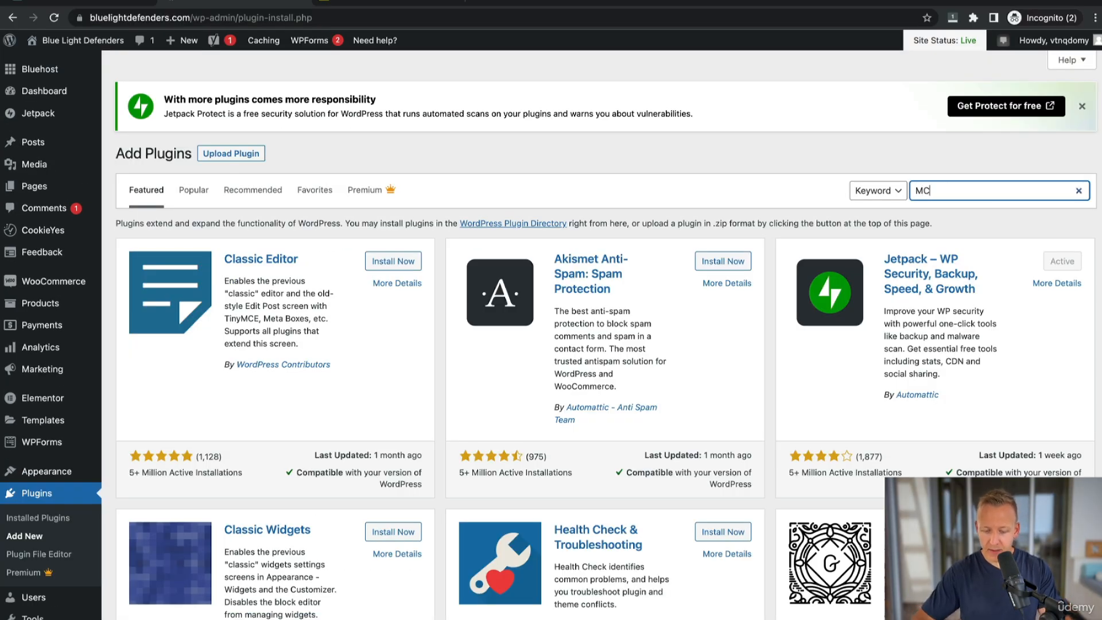
type("4WP")
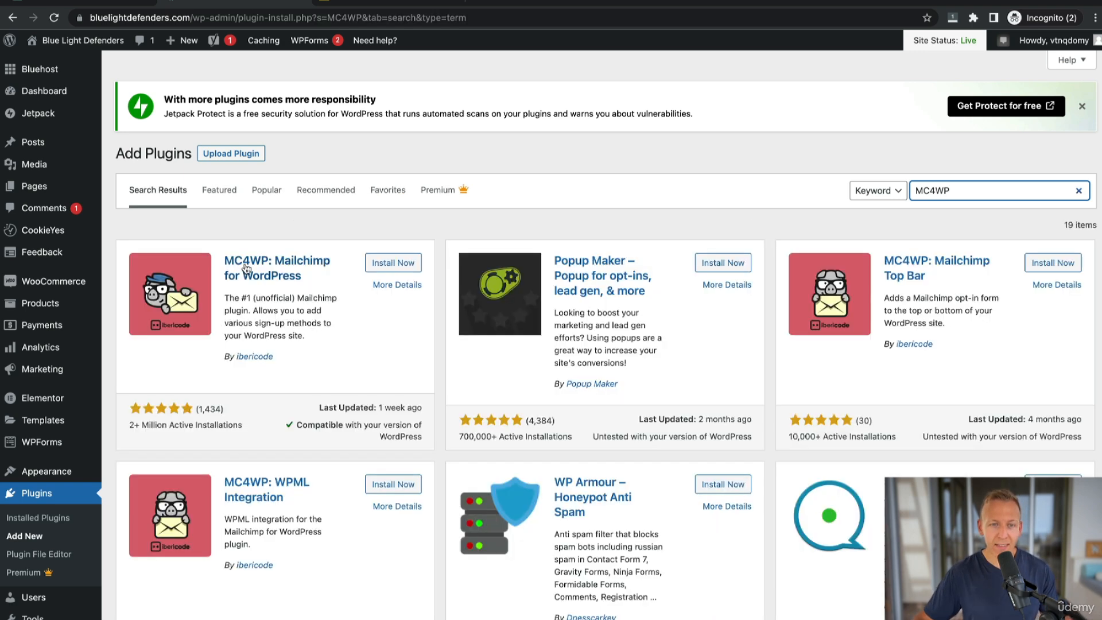
left_click(394, 262)
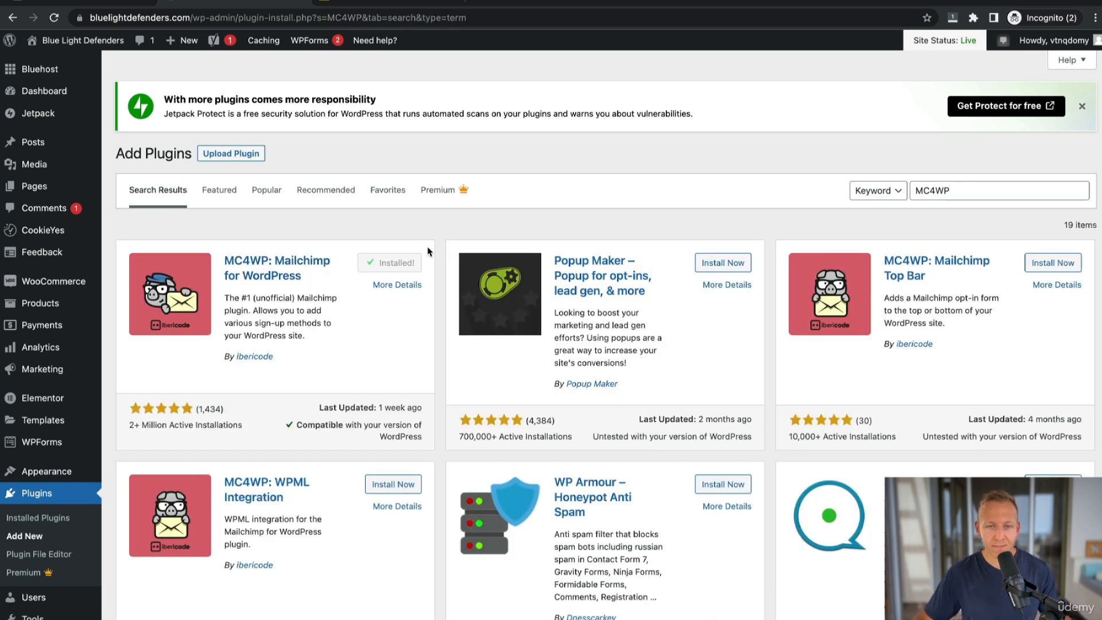
left_click(396, 263)
Open the settings of the MC4WP plugin from the installed plugins list.
scroll(396, 264, "down", 6)
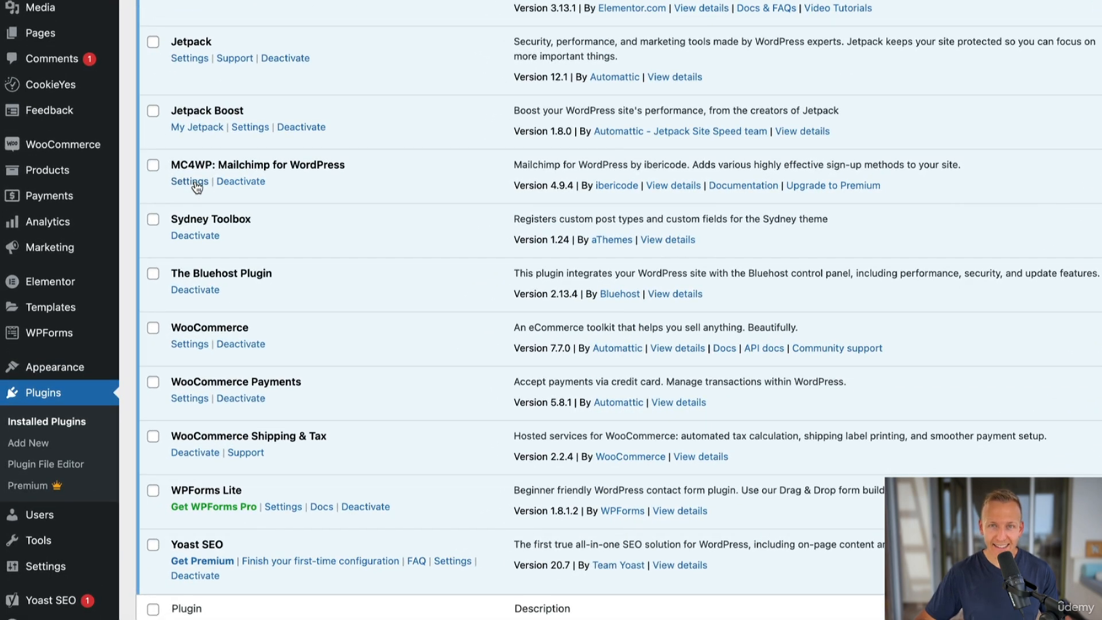
left_click(191, 181)
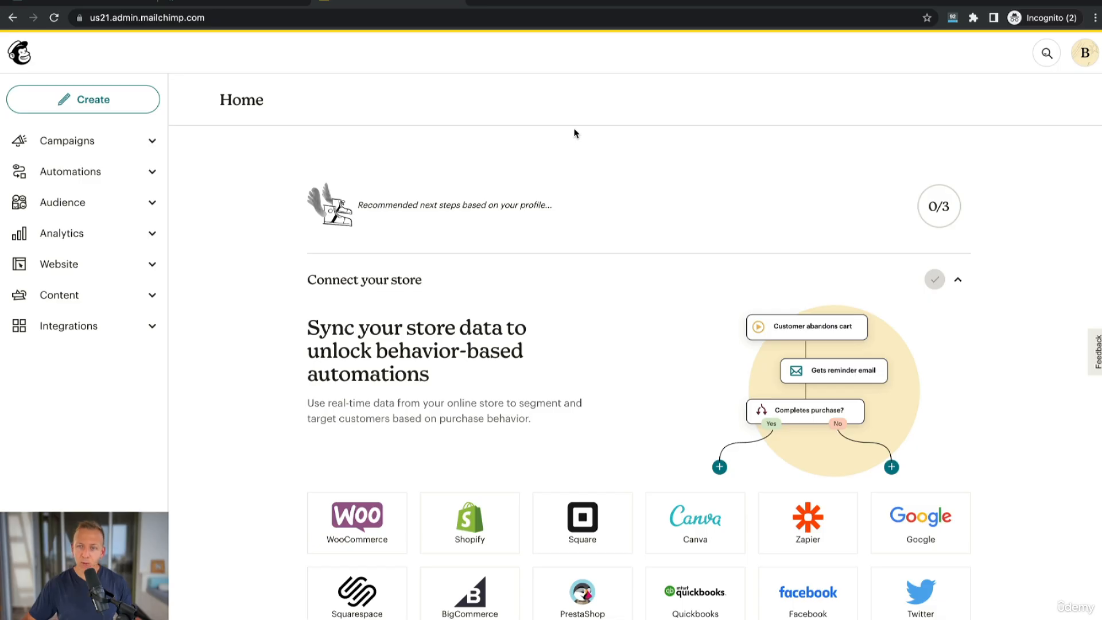
In Mailchimp, go to the profile's API keys page and start creating a new key.
left_click(1084, 53)
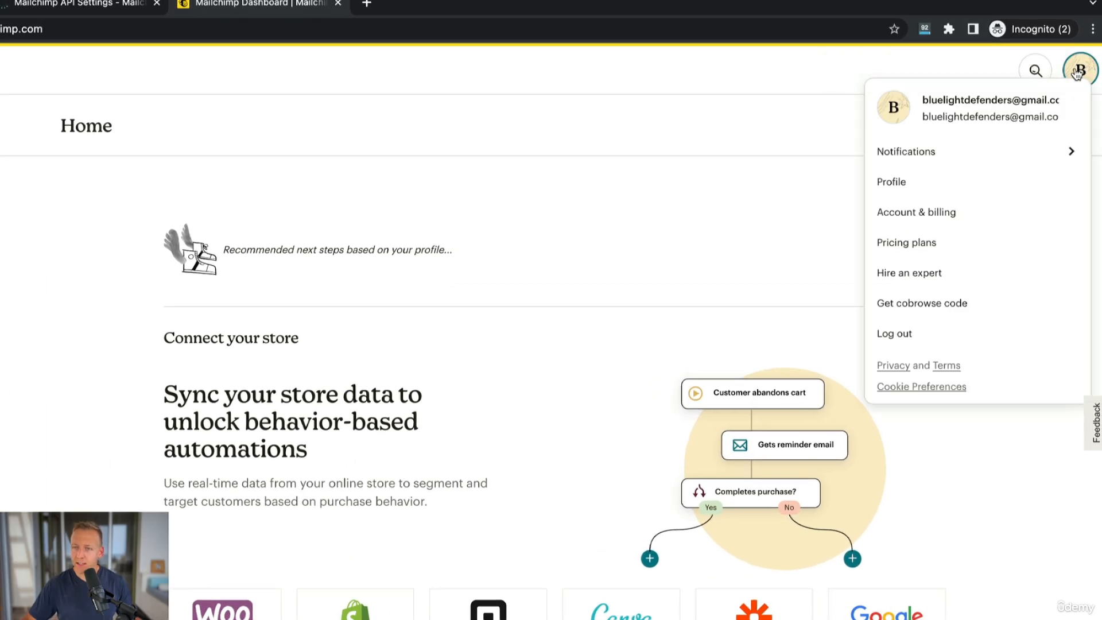
left_click(908, 185)
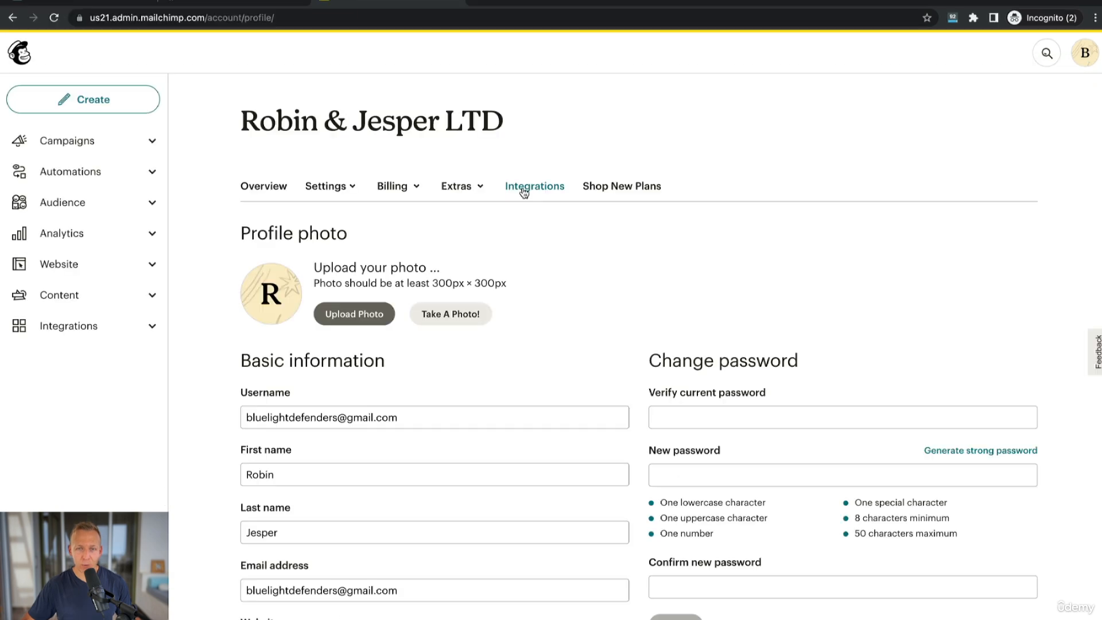
left_click(470, 187)
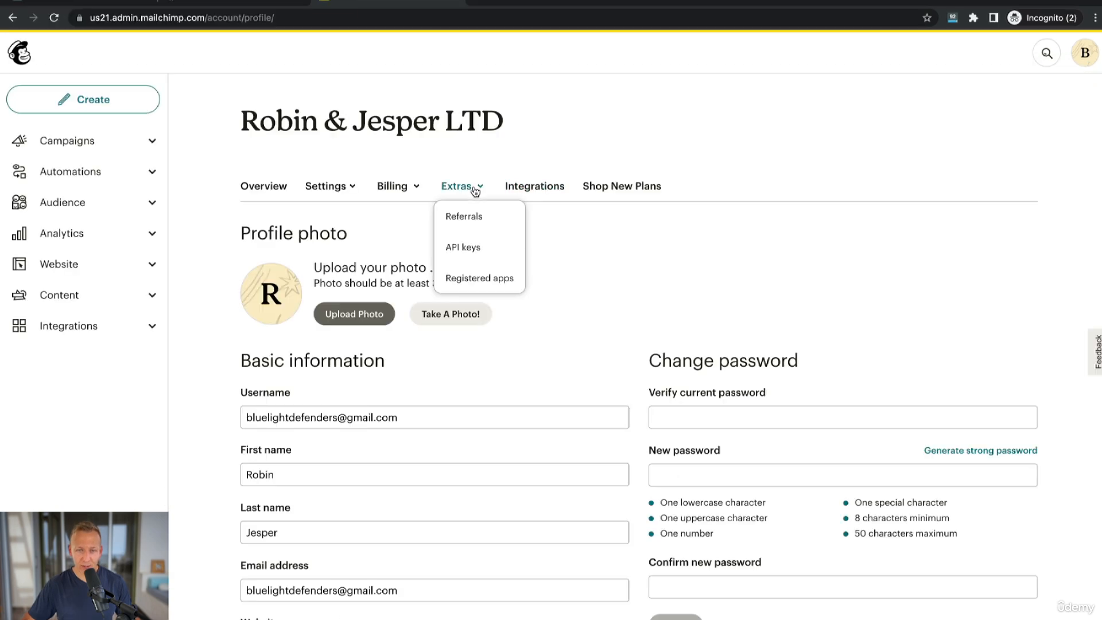
left_click(461, 248)
scroll(453, 292, "down", 3)
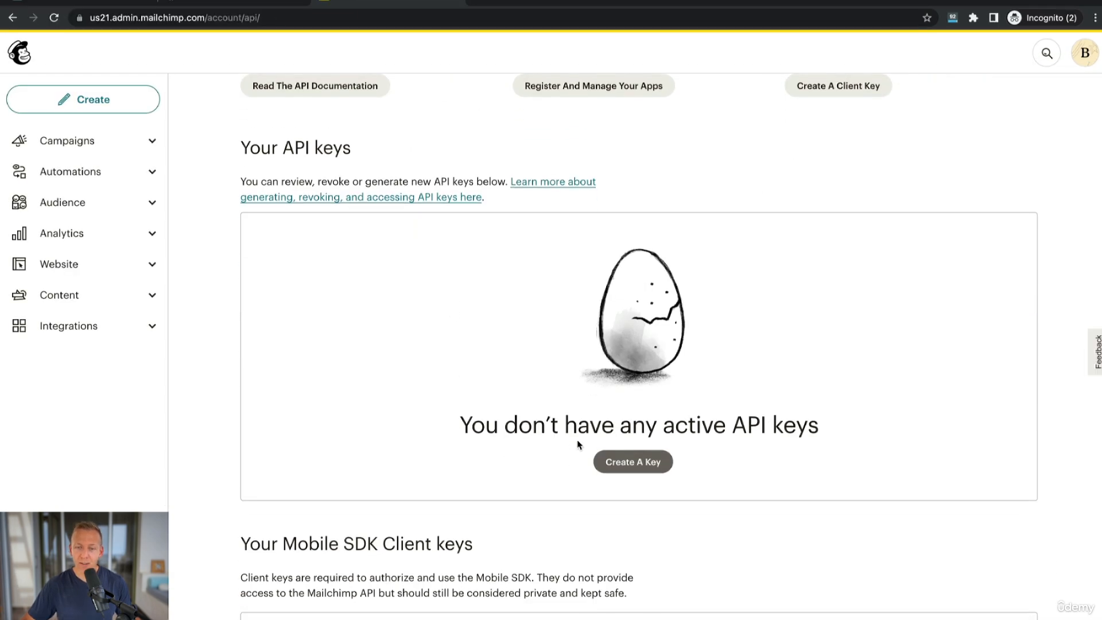
left_click(643, 466)
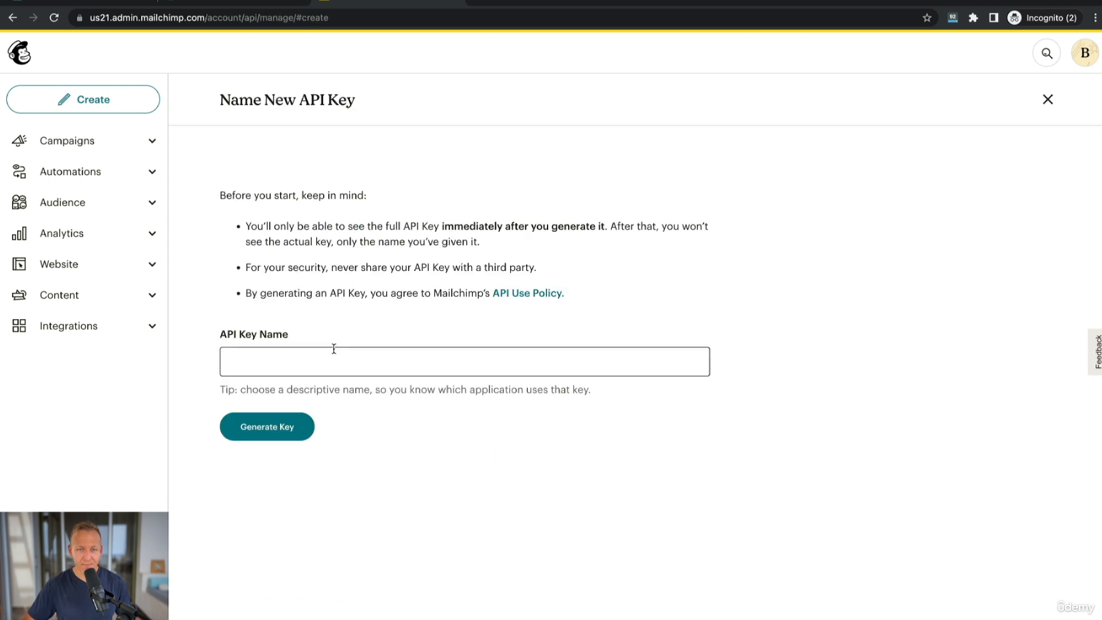
Generate an API key named MC4WP and copy it to the clipboard.
left_click(333, 350)
type("M")
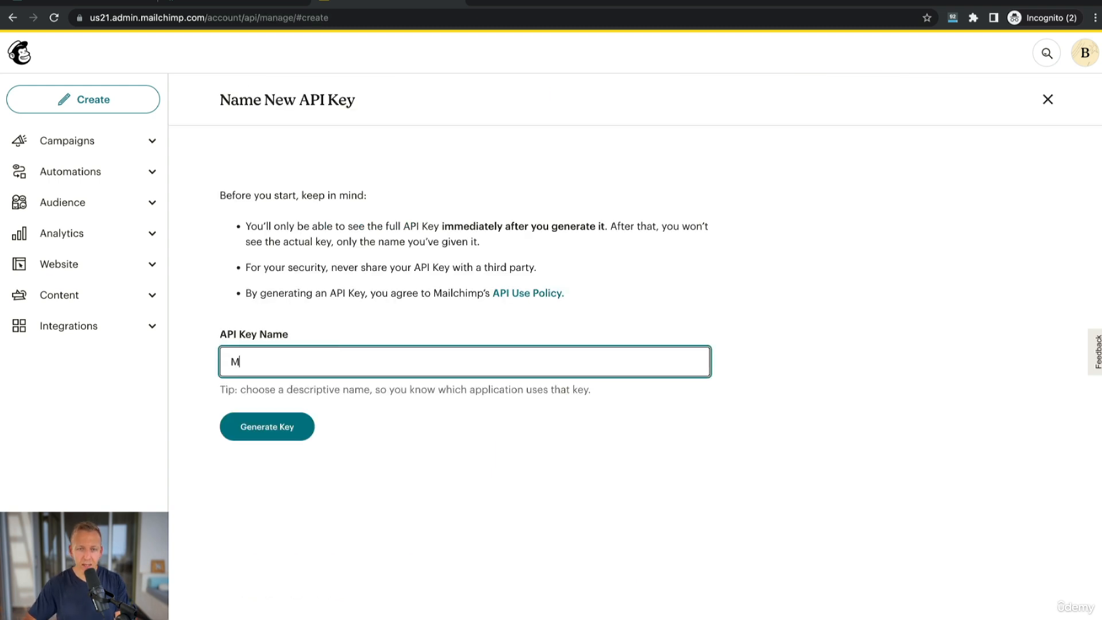
type("C4WP")
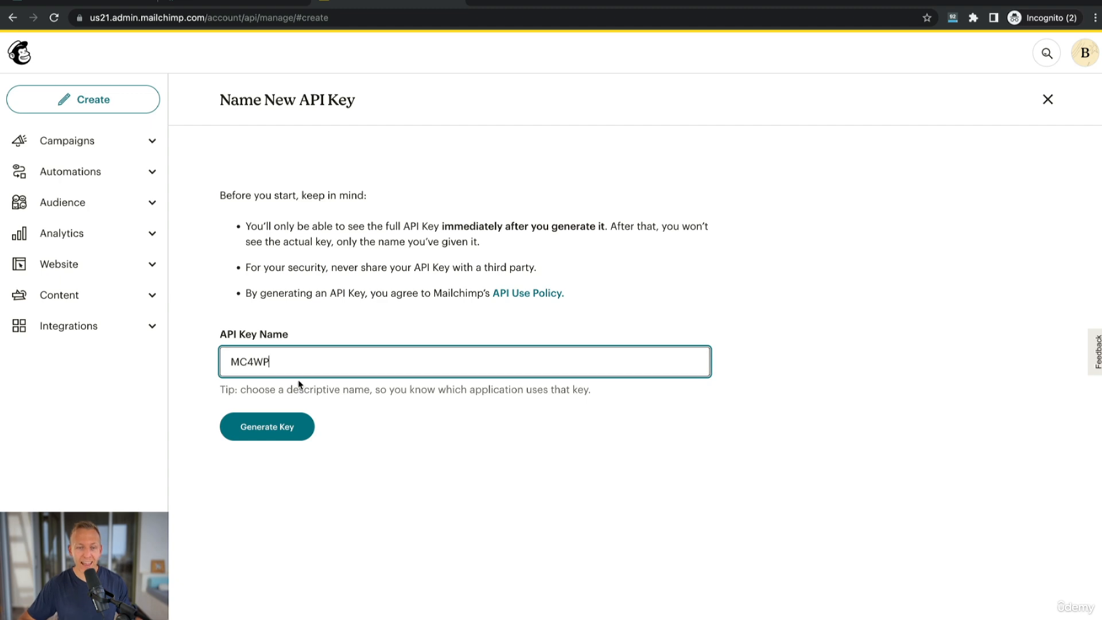
left_click(268, 428)
left_click(271, 283)
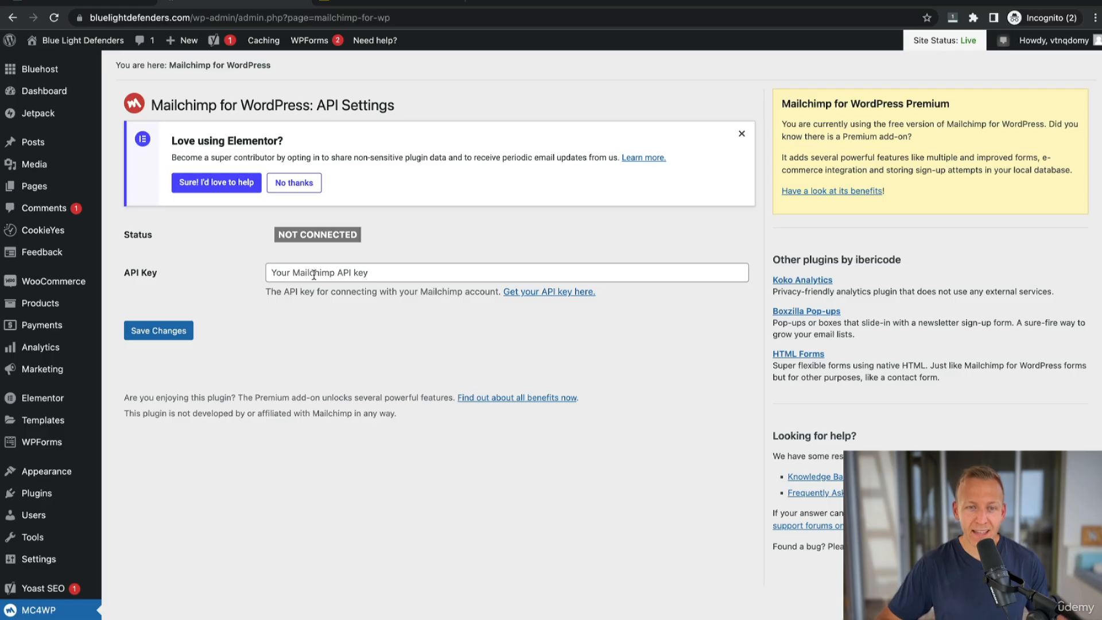
Paste the Mailchimp API key into the MC4WP API Key field and save the changes.
left_click(314, 273)
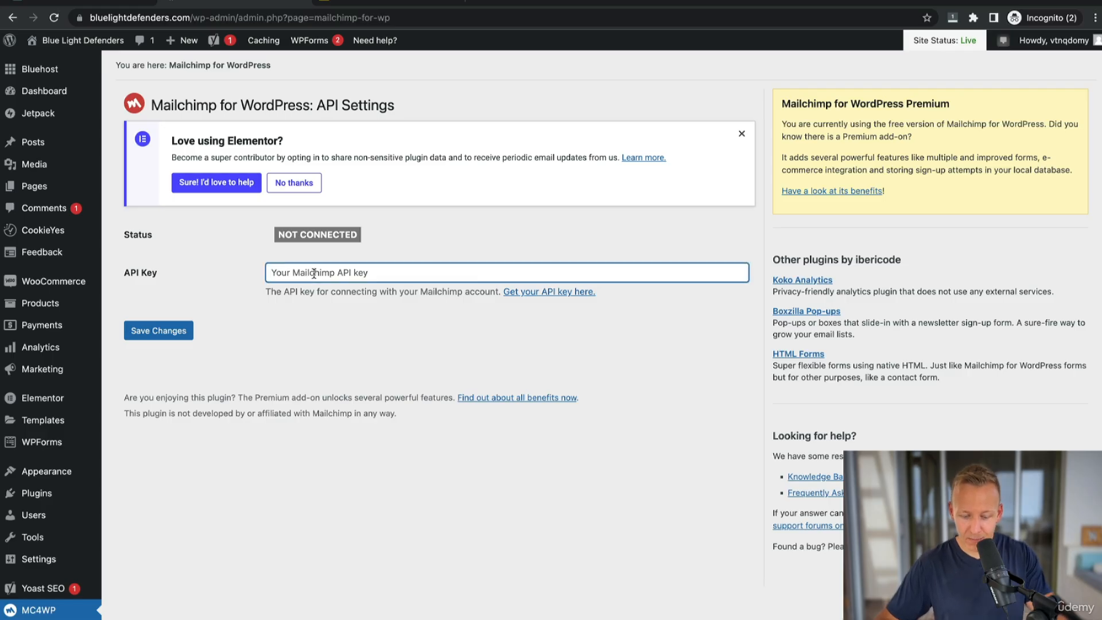
key("ctrl+v")
left_click(168, 333)
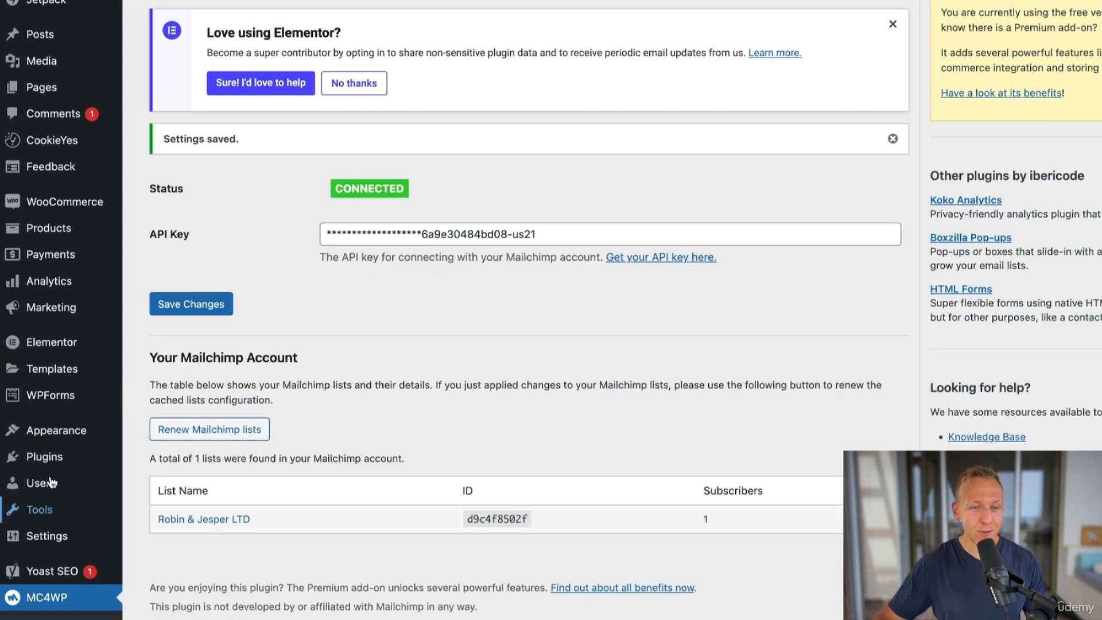
Search for the MC4WP: Mailchimp Top Bar plugin, then install and activate it.
mouse_move(39, 495)
left_click(161, 483)
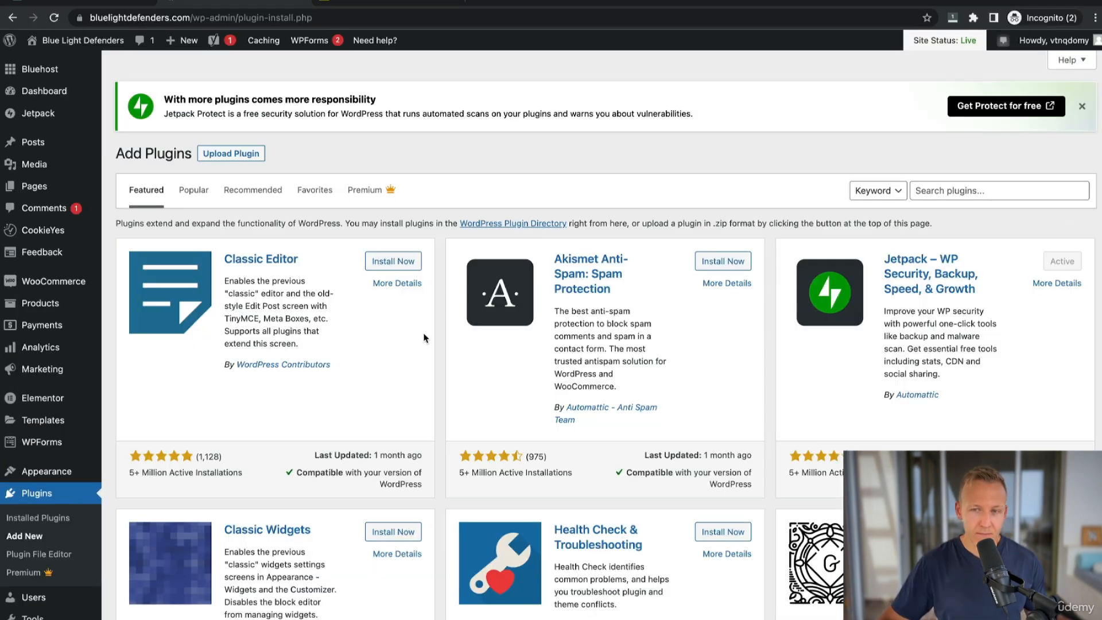
left_click(924, 191)
type("mailc")
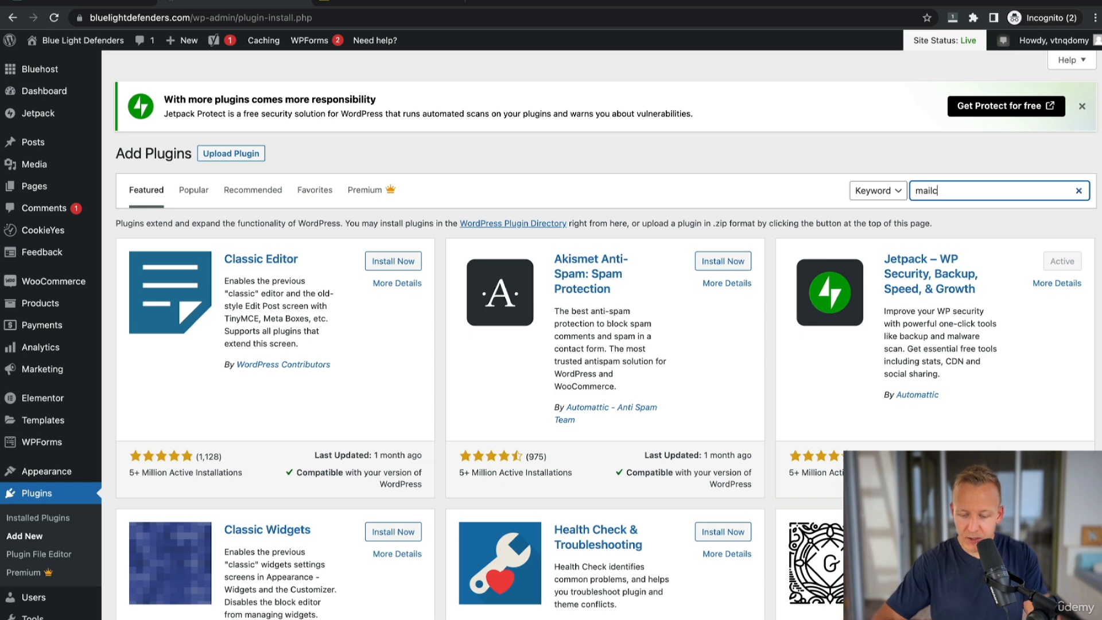
type("himp top bar")
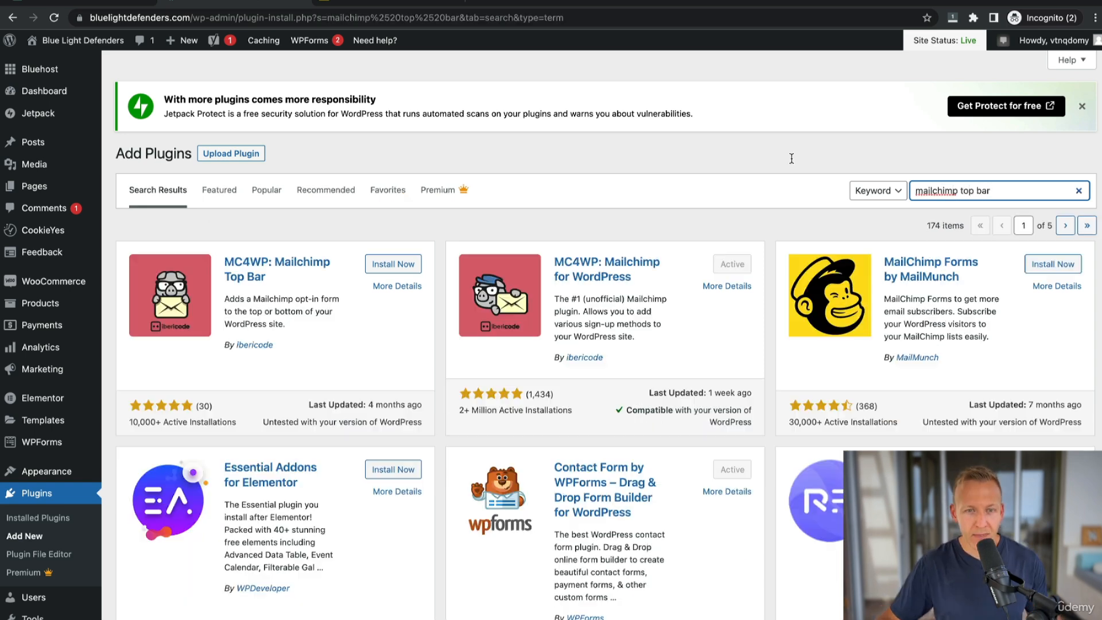
left_click(395, 264)
left_click(398, 265)
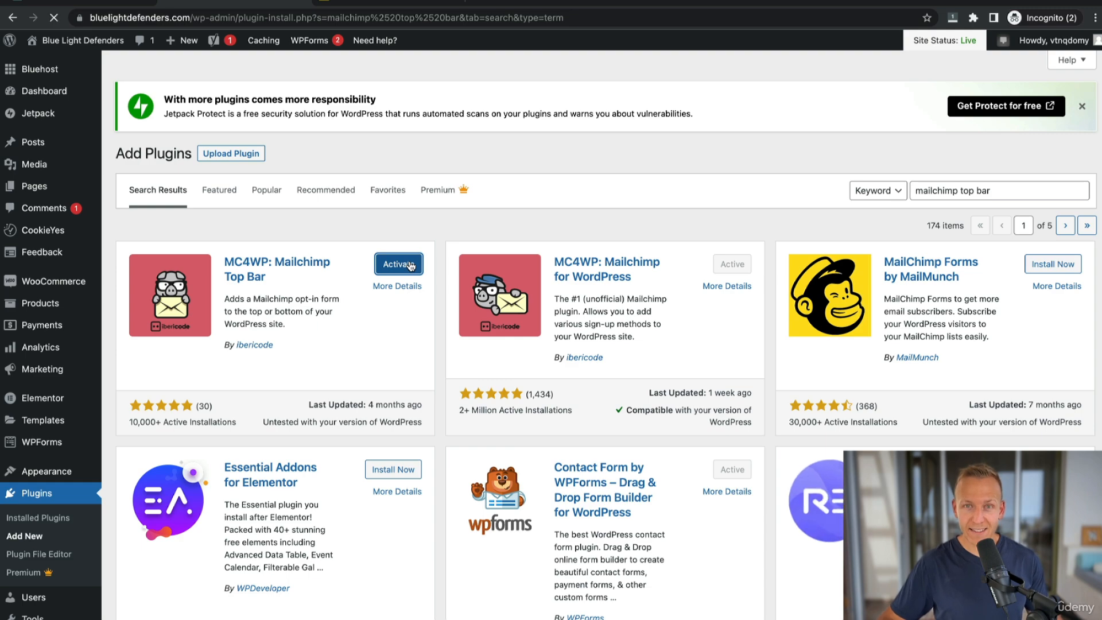
Open the Mailchimp Top Bar settings and select the Robin & Jesper LTD list for subscribers.
scroll(391, 344, "down", 2)
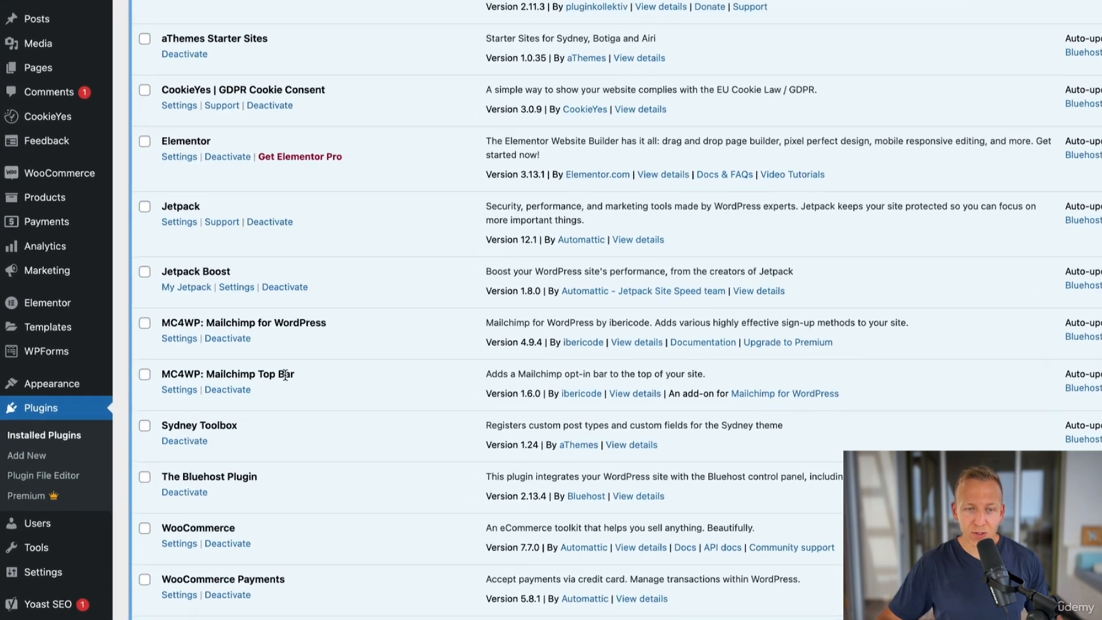
left_click(161, 418)
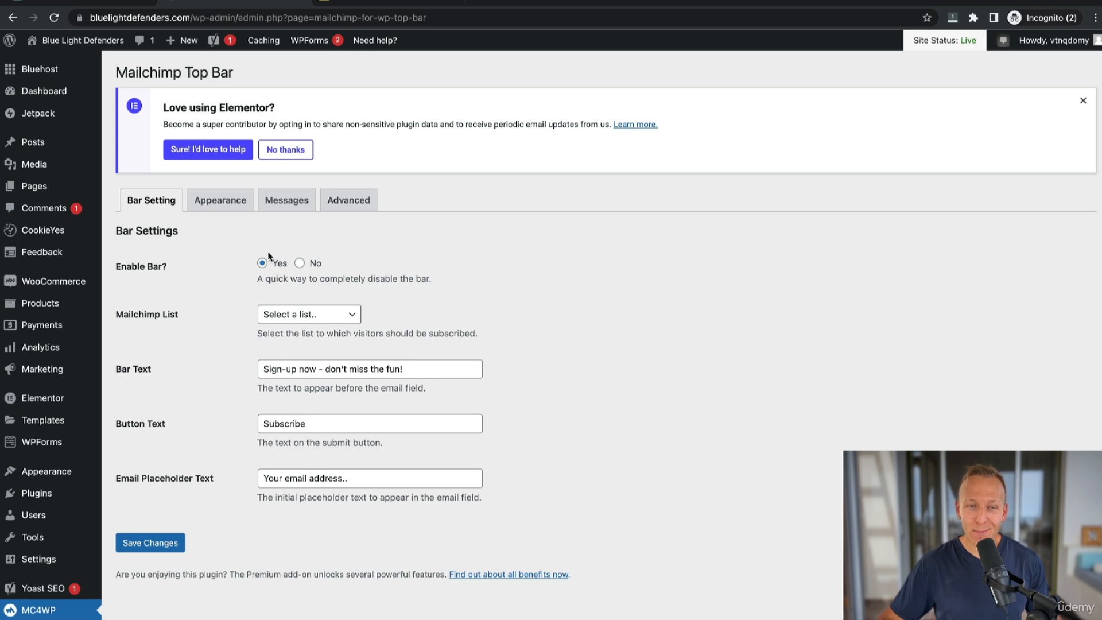
left_click(308, 315)
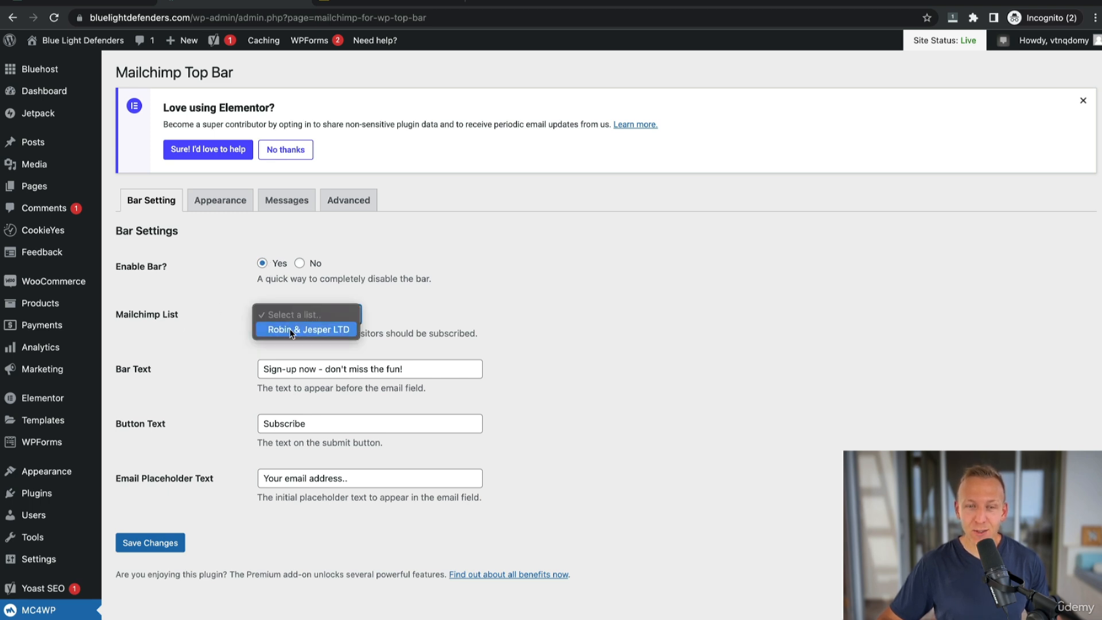
left_click(292, 329)
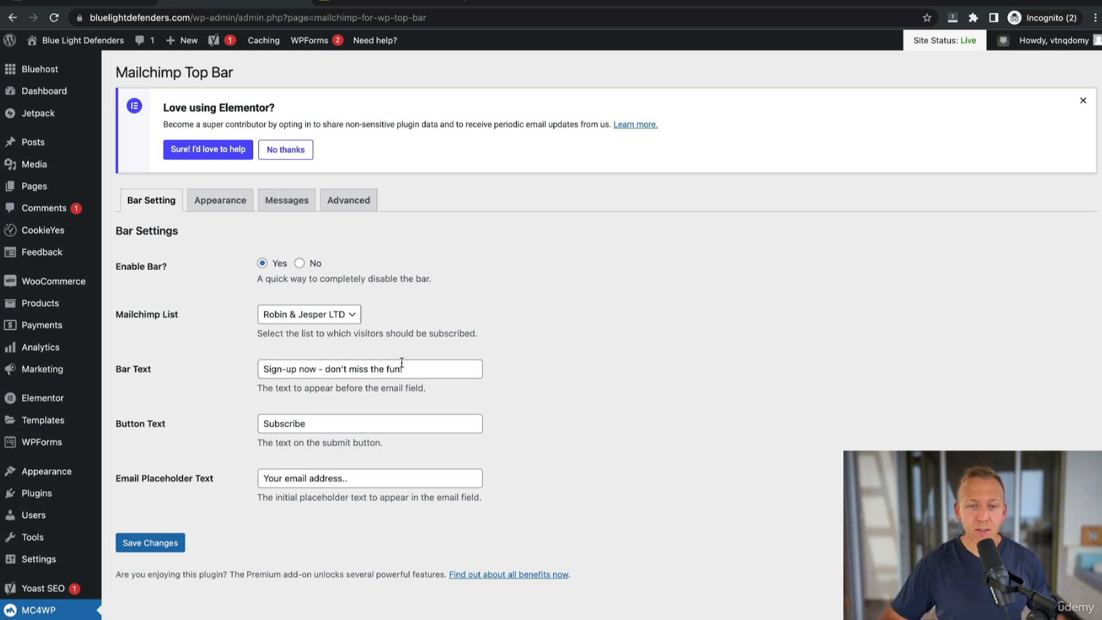
Change the bar text to "Sign-up now for a 10% discount!" and save the changes.
left_click_drag(436, 366, 323, 368)
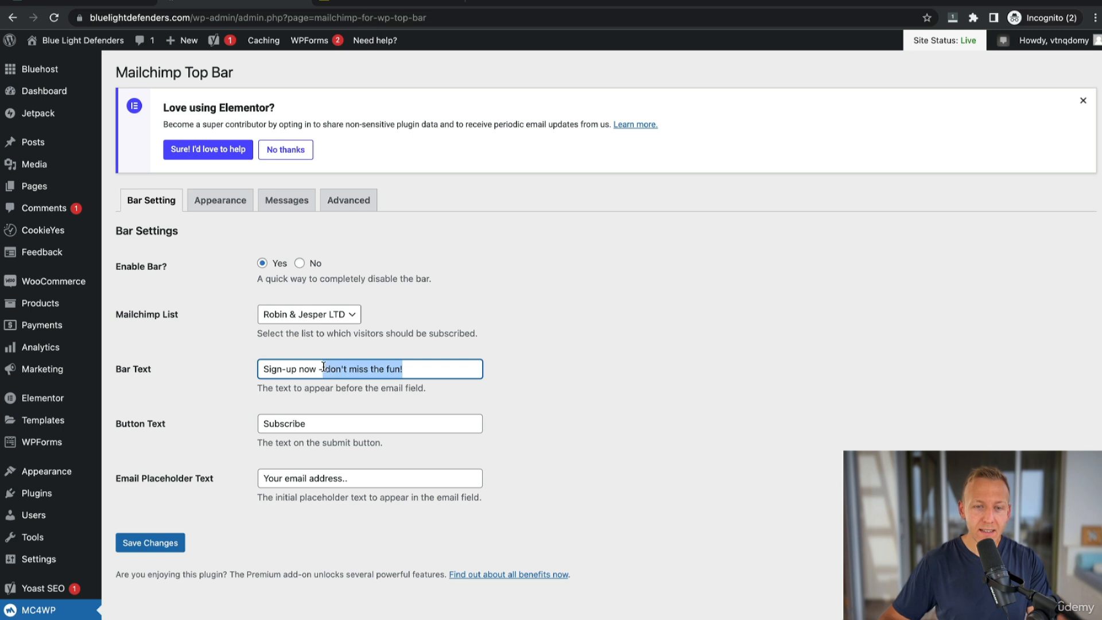
type("for a 10%")
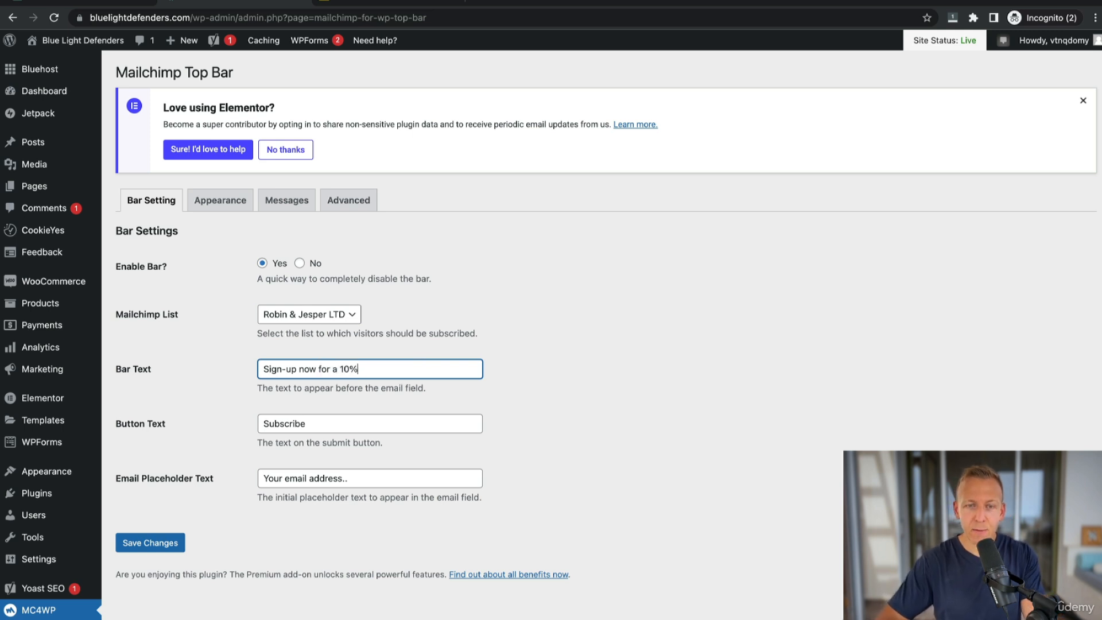
type(" discount!")
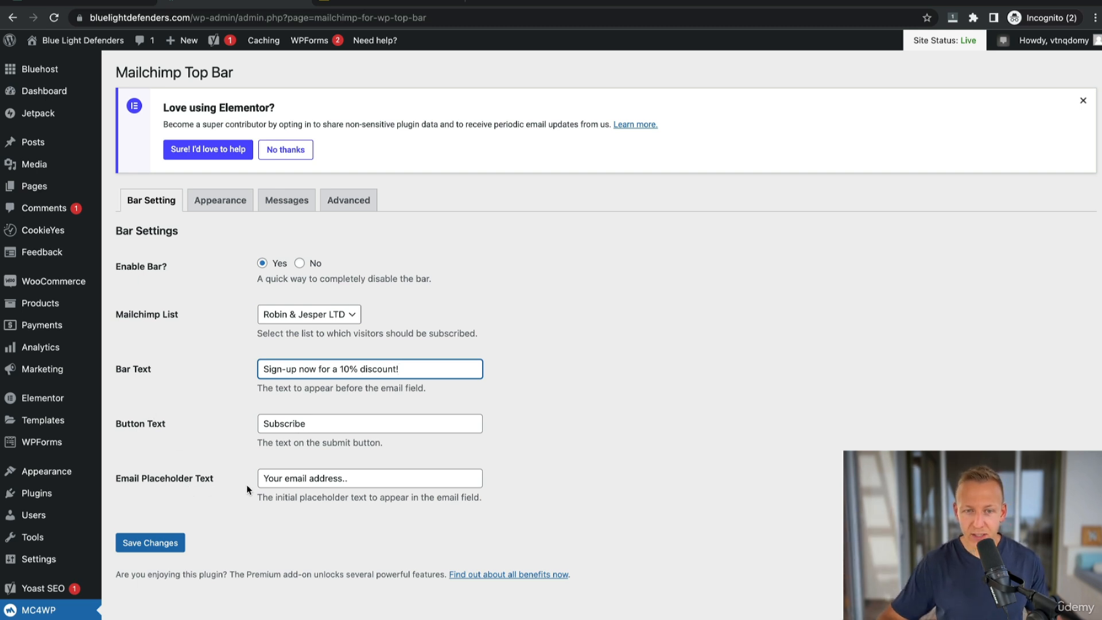
left_click(152, 543)
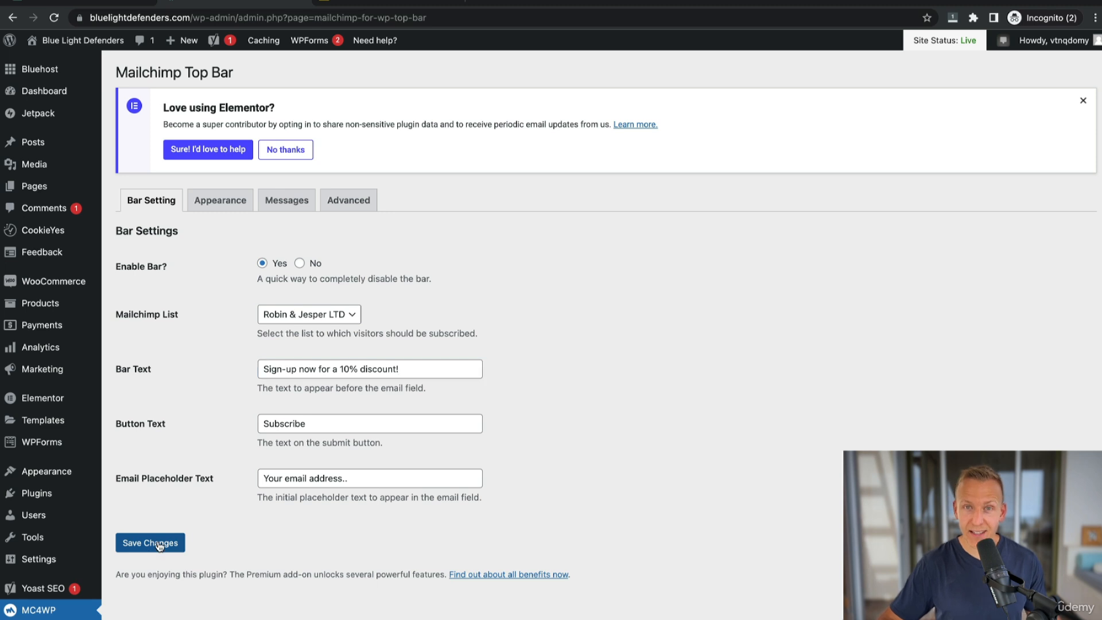
Review the Appearance, Messages and Advanced tabs, then visit the live site to view the sign-up bar.
left_click(221, 237)
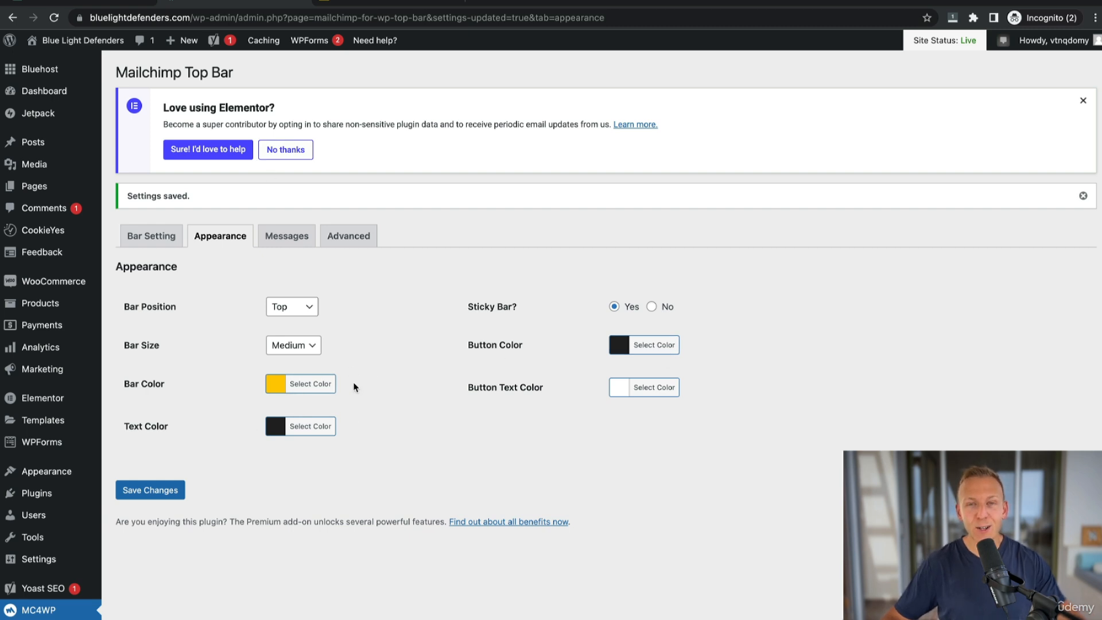
left_click(287, 237)
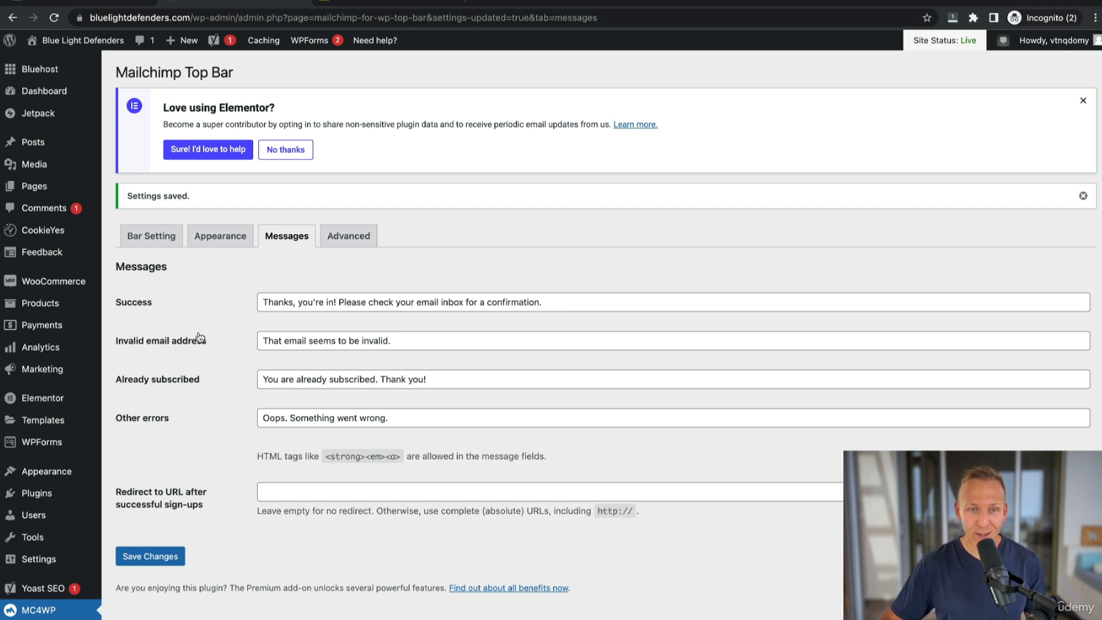
left_click(356, 238)
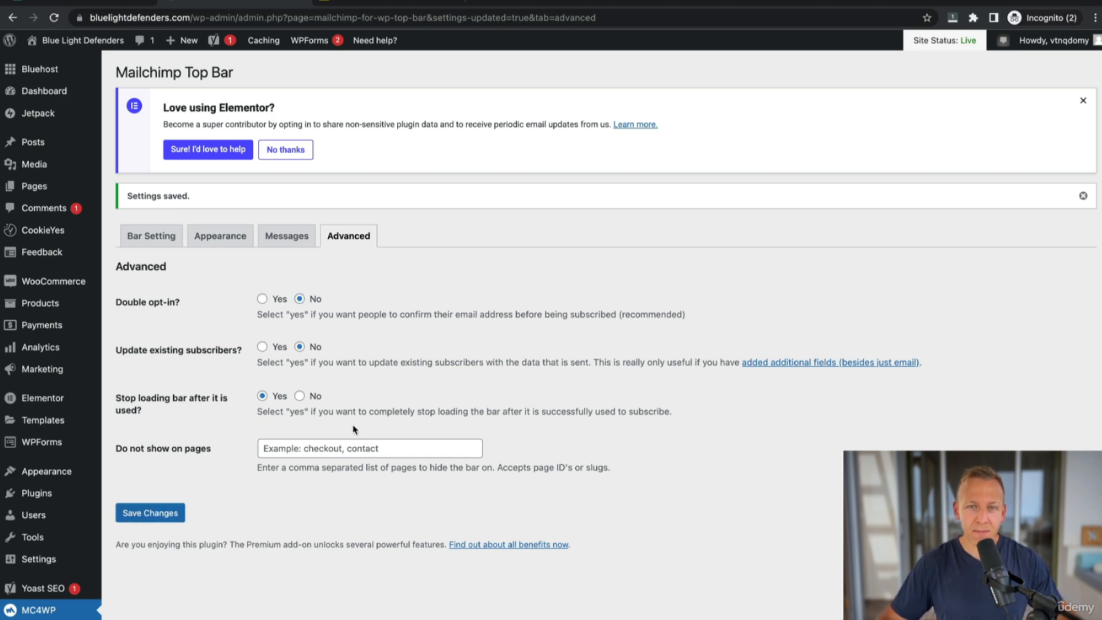
mouse_move(81, 41)
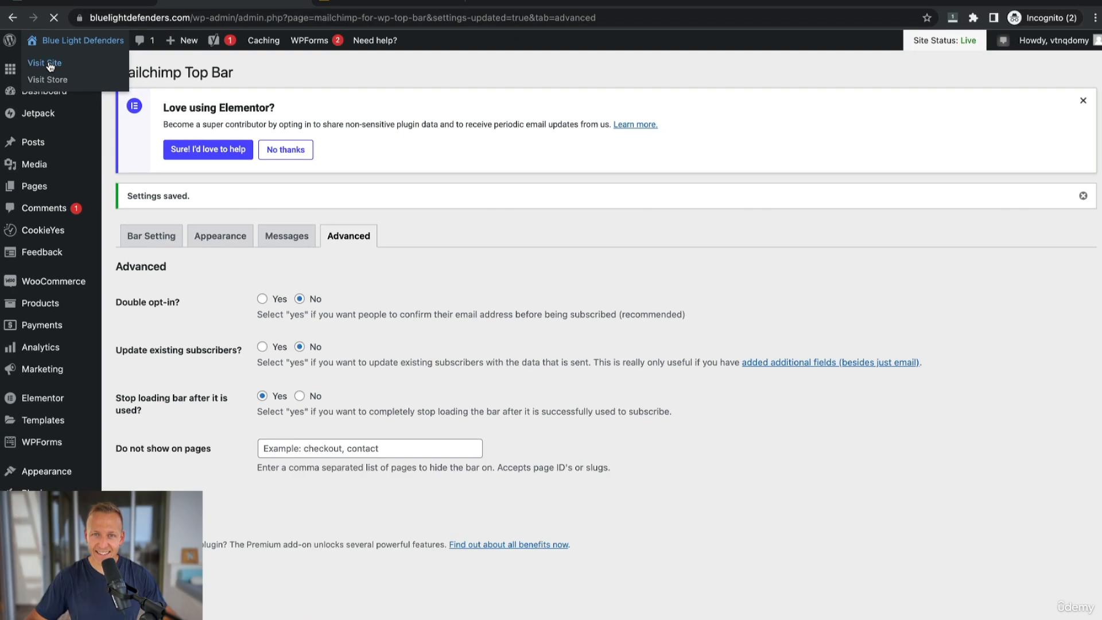
left_click(58, 84)
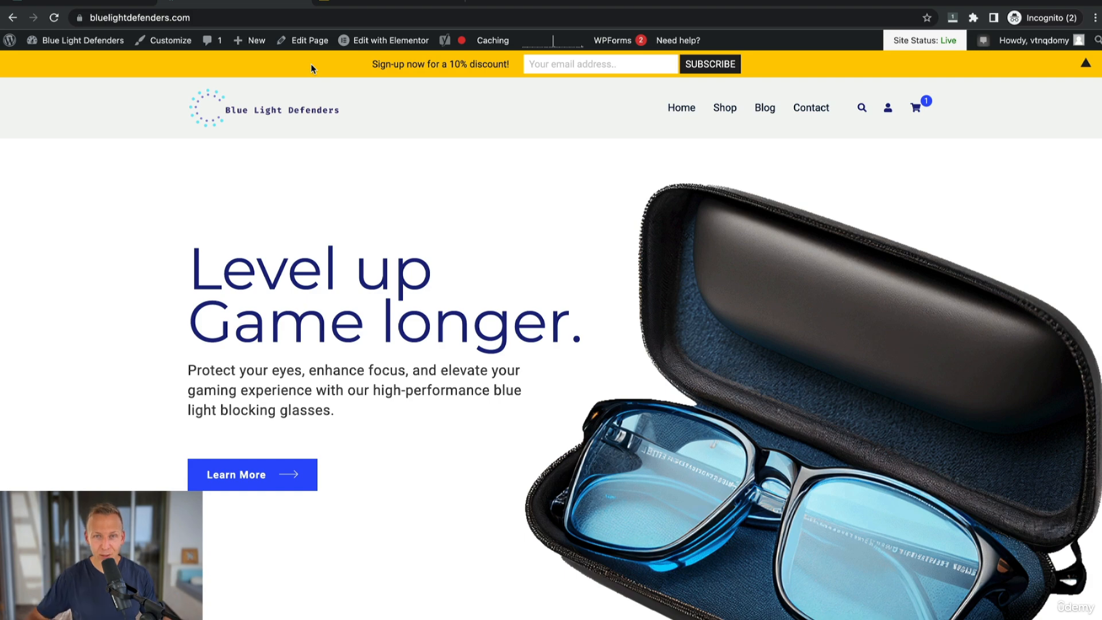
Open the theme Customizer's colors in a new tab and the Top Bar's Appearance settings in the original tab.
right_click(188, 40)
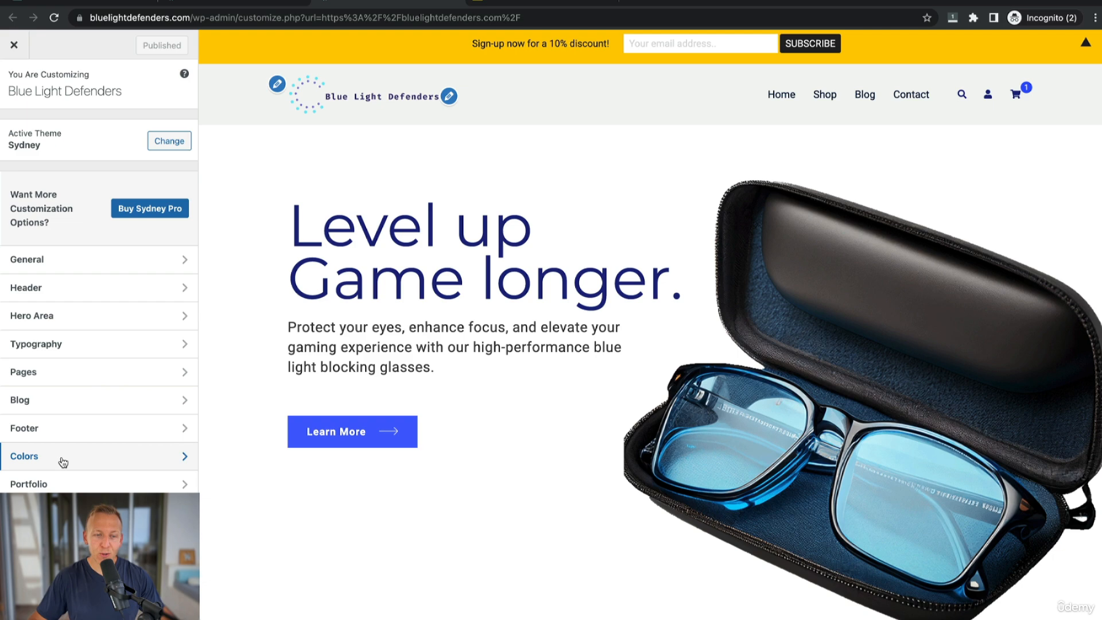
left_click(61, 458)
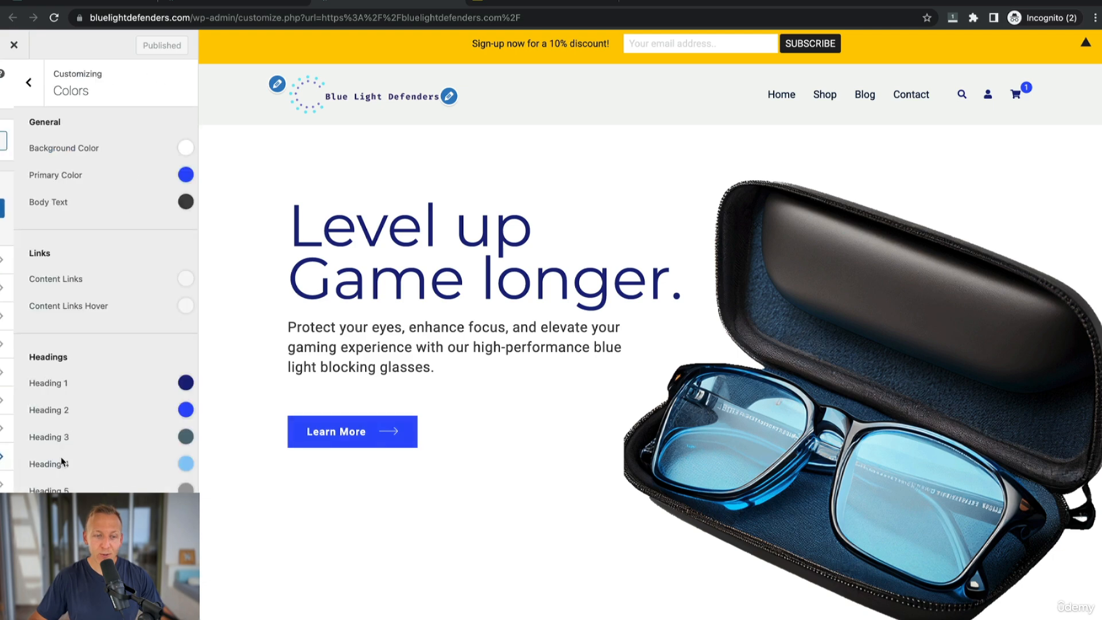
left_click(237, 1)
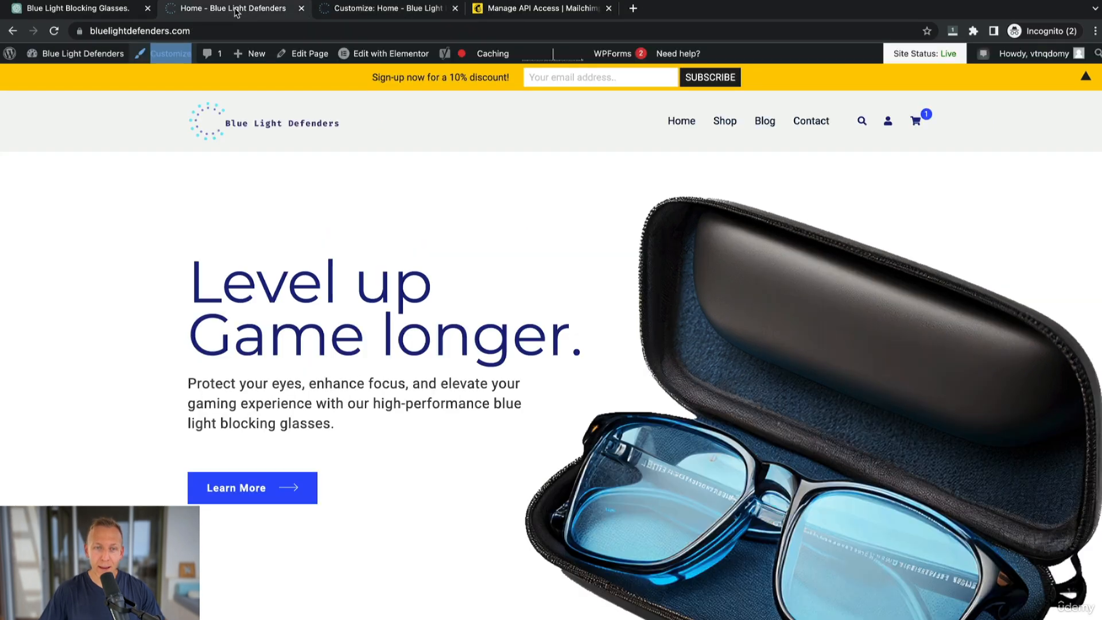
mouse_move(63, 40)
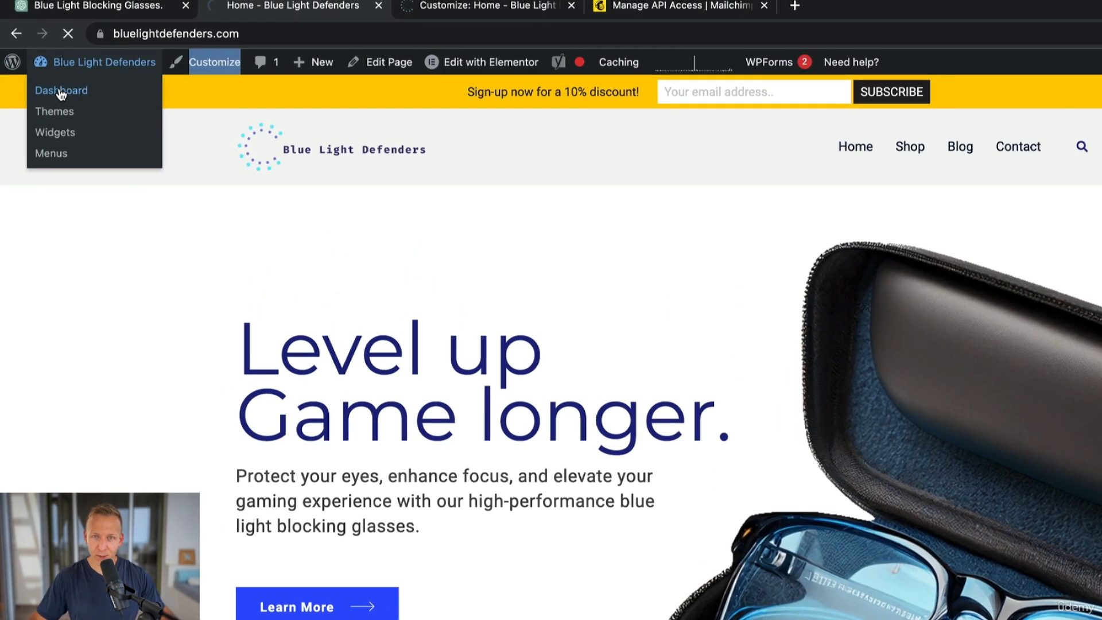
left_click(49, 62)
scroll(57, 413, "down", 5)
mouse_move(35, 572)
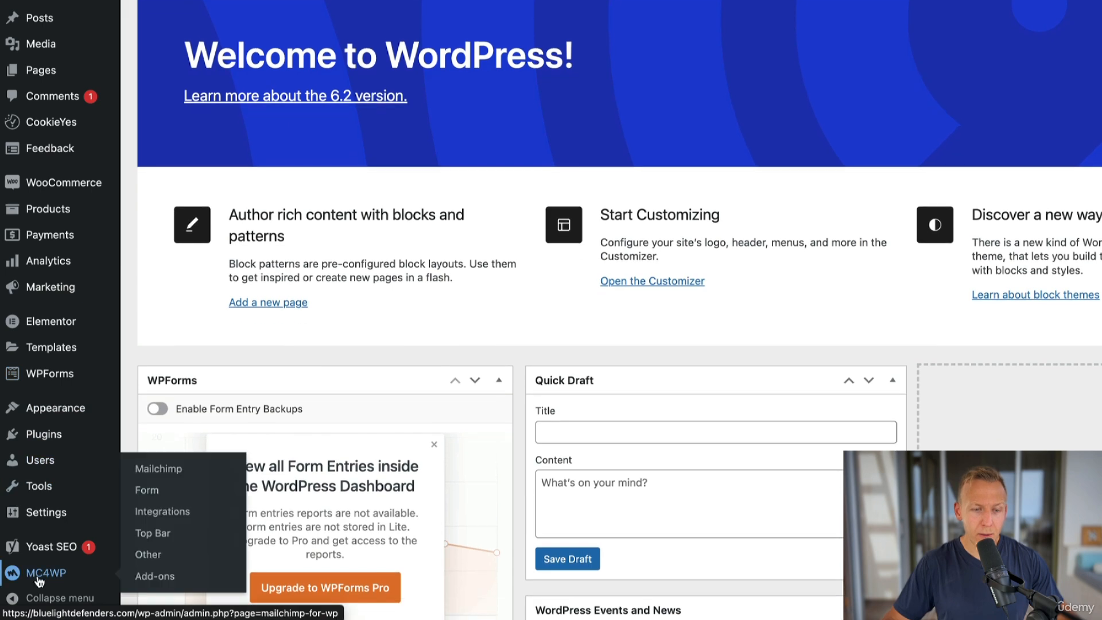
left_click(158, 534)
left_click(221, 198)
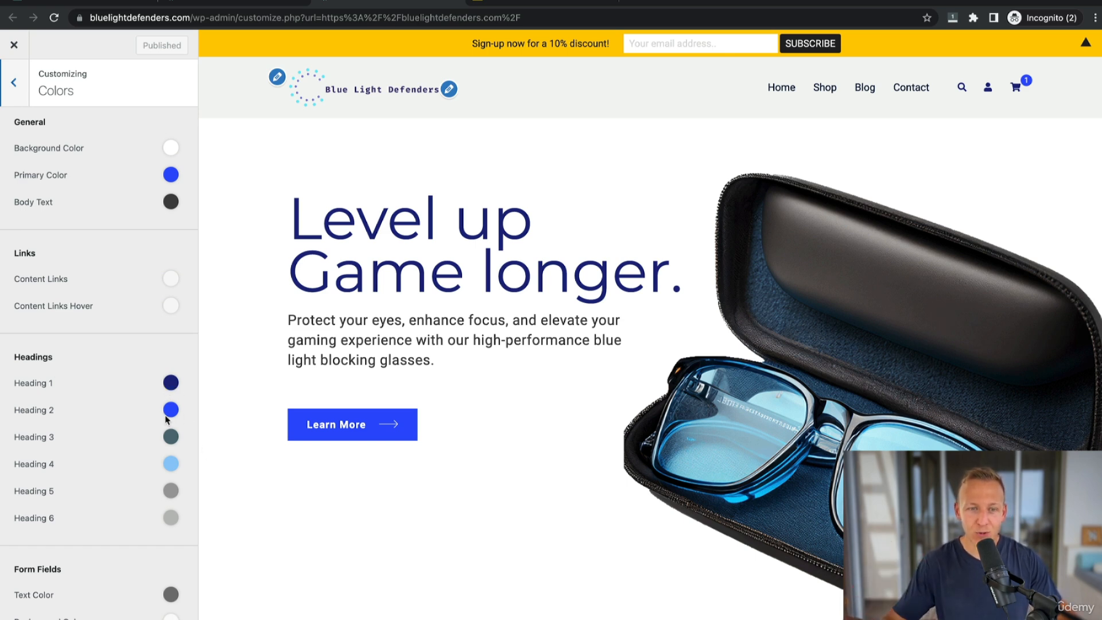
Copy the Heading 1 color #1a237e from the Customizer, paste it as the bar color and save.
left_click(171, 383)
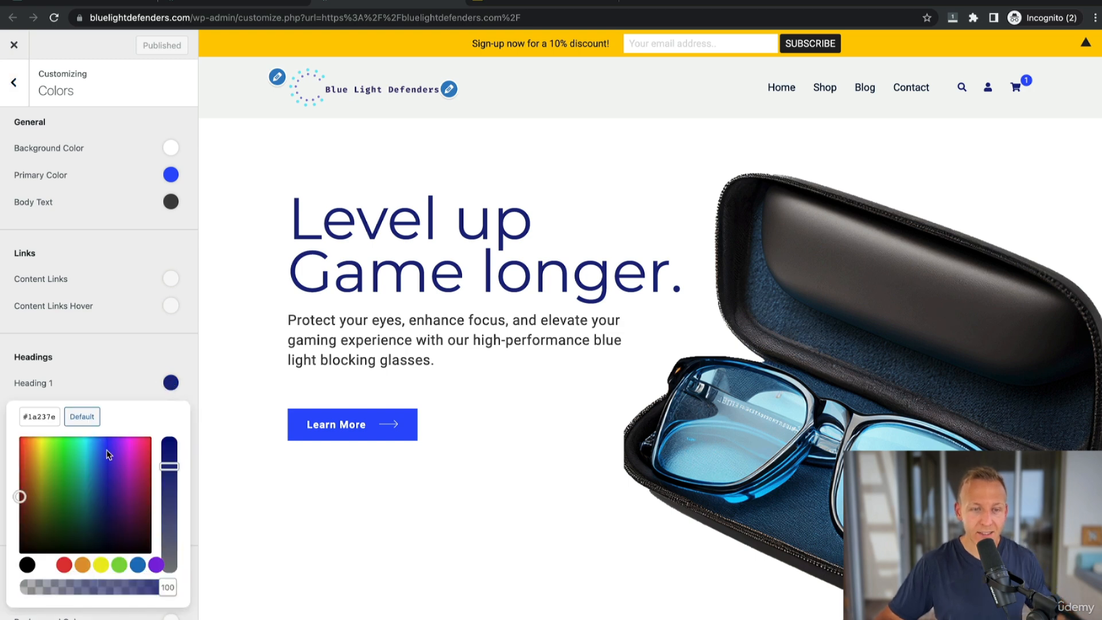
left_click(53, 414)
left_click_drag(58, 416, 8, 421)
key("ctrl+c")
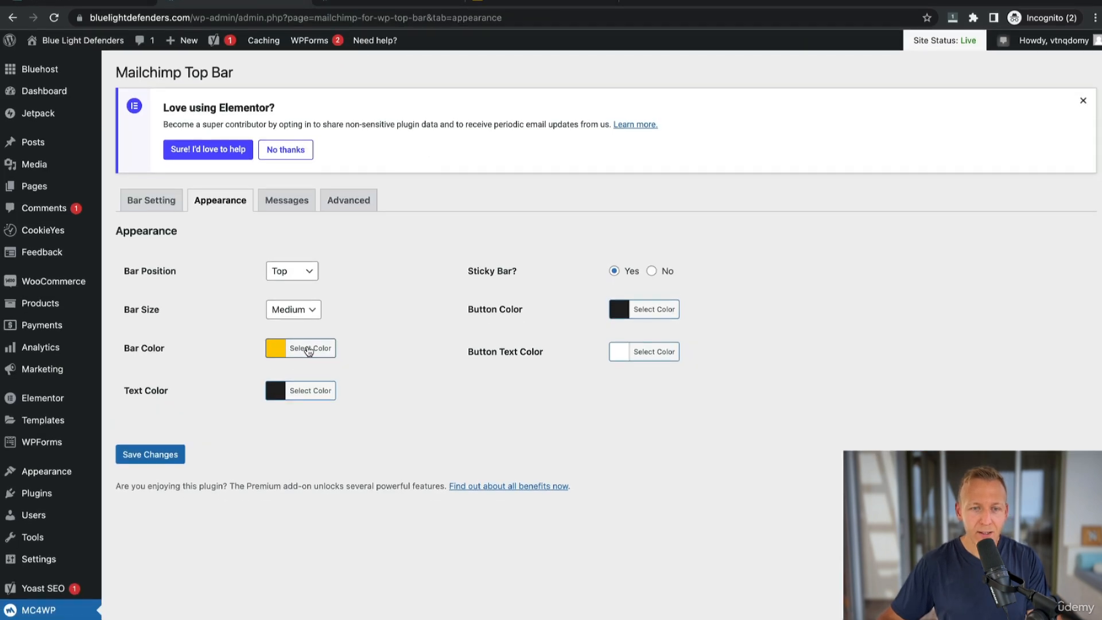
left_click(309, 350)
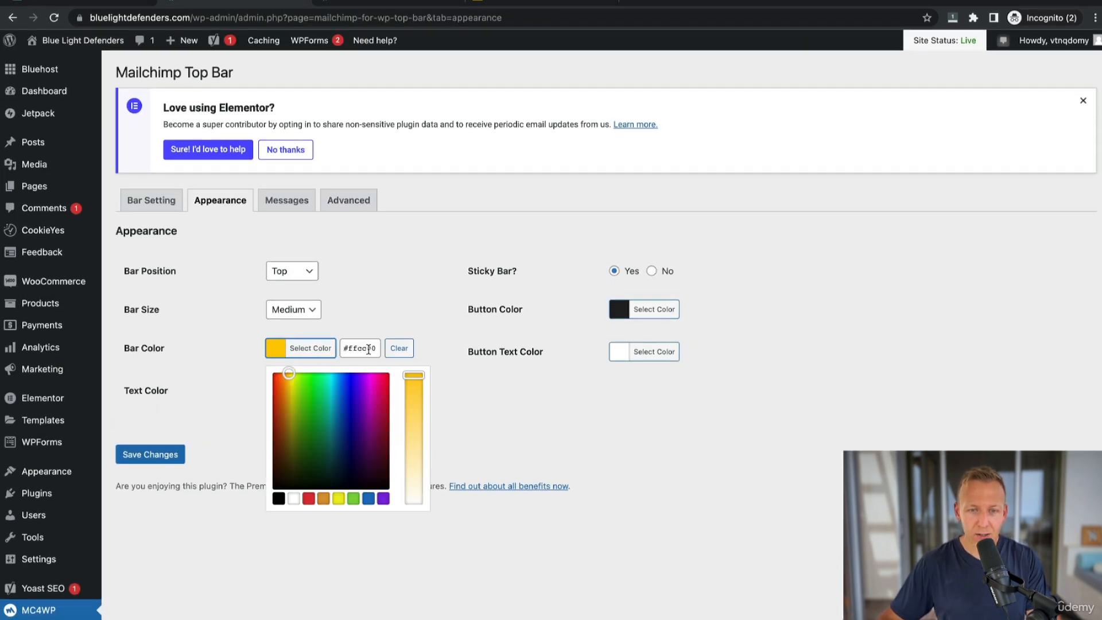
left_click(400, 347)
left_click(374, 348)
key("ctrl+v")
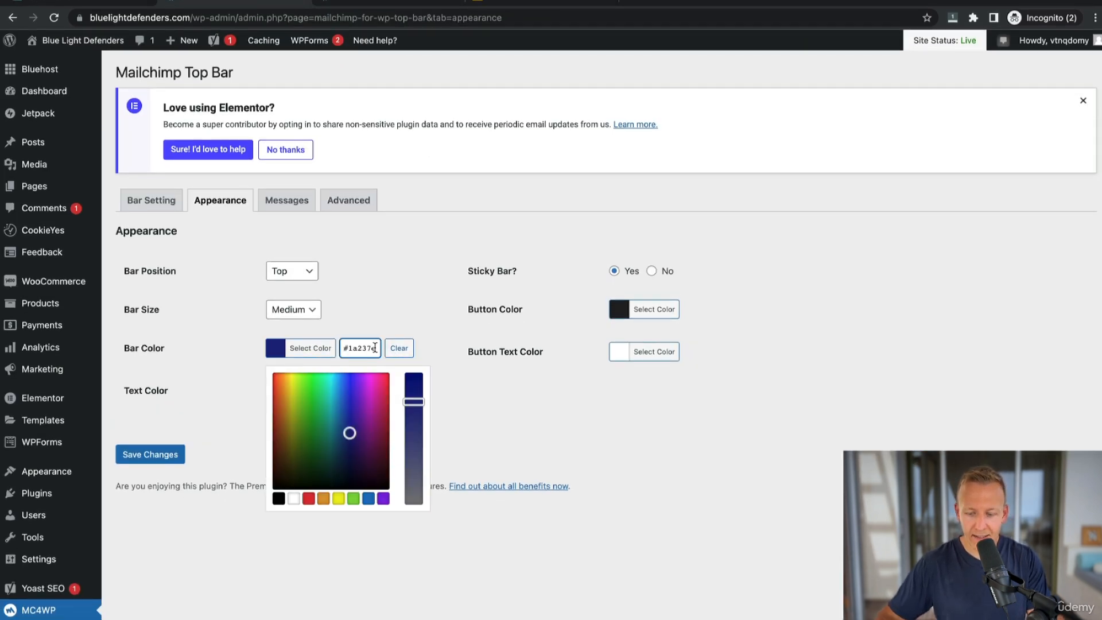
left_click(448, 379)
left_click(171, 457)
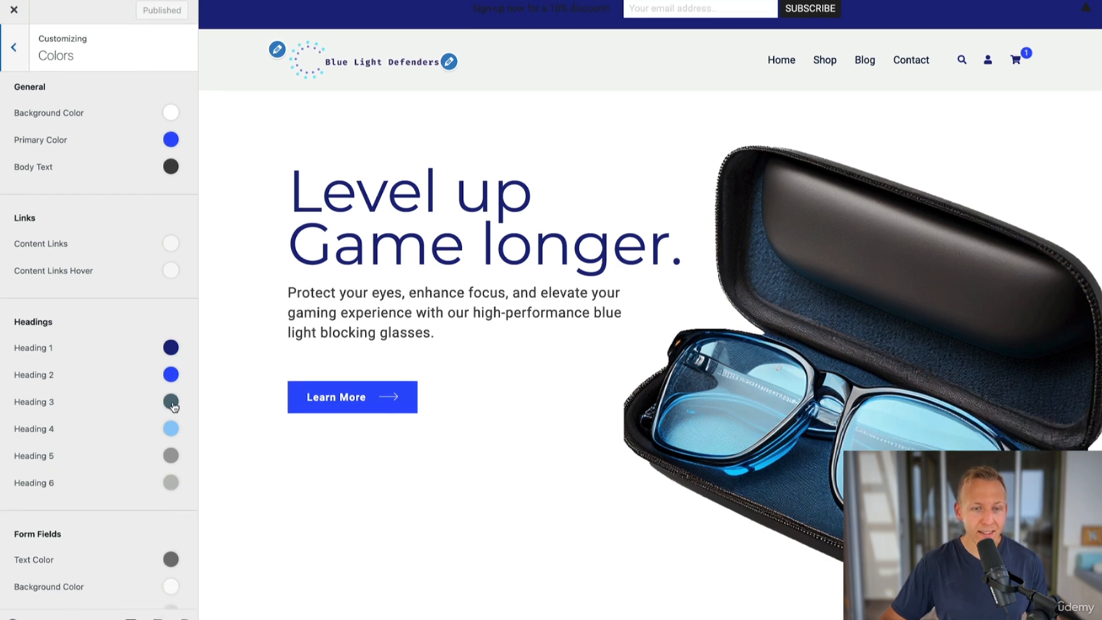
Copy the Heading 3 color #546e7a from the Customizer, replace the bar color with it and save.
left_click(174, 440)
left_click(58, 471)
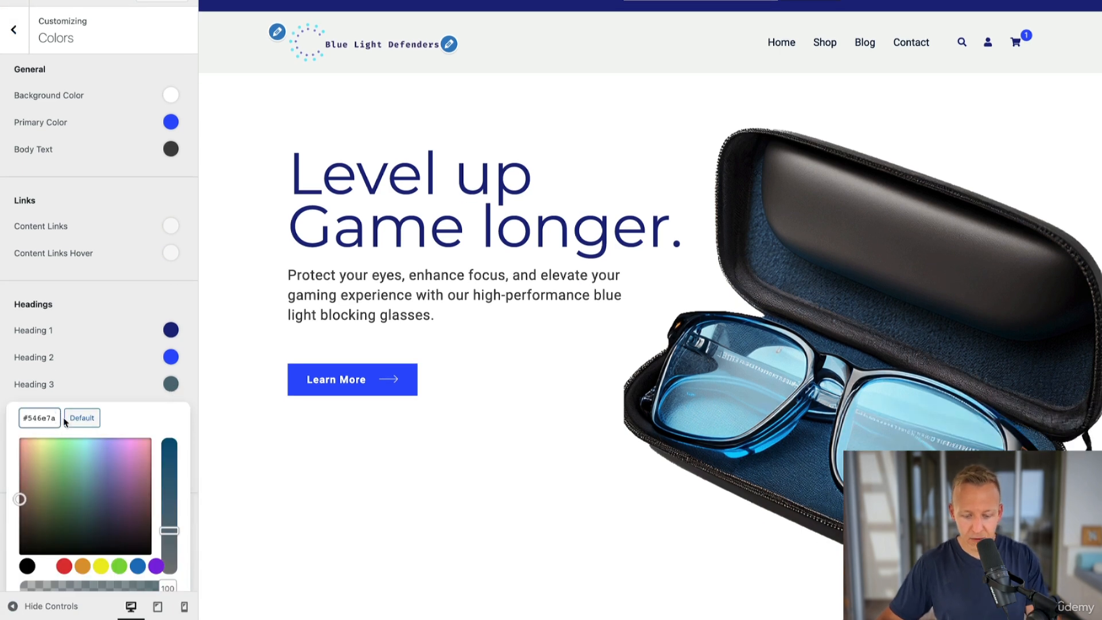
key("super+a")
key("super+c")
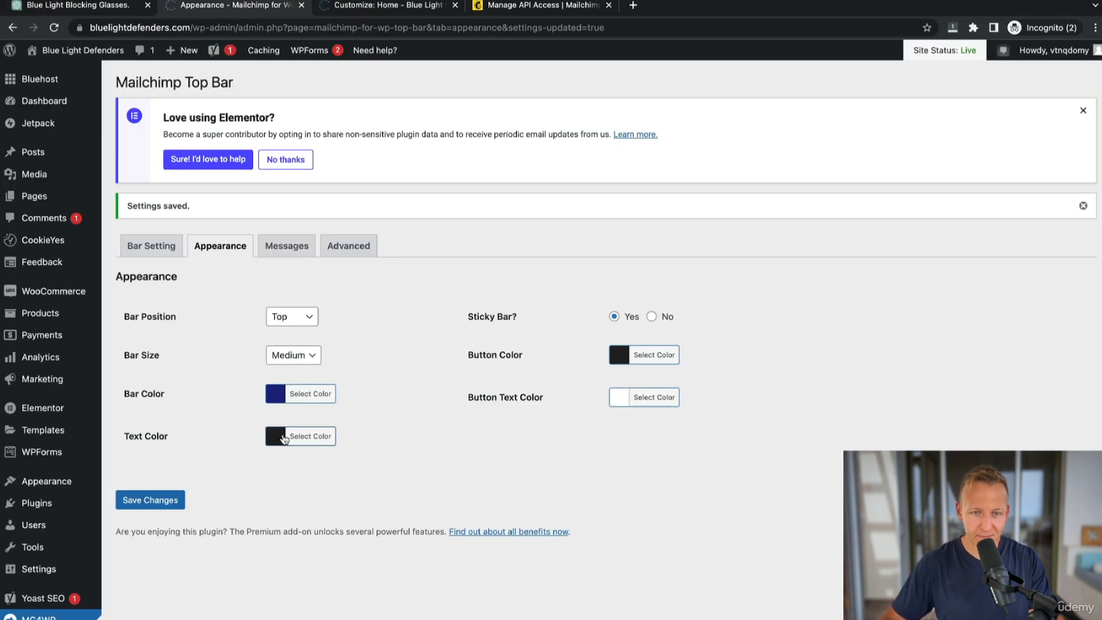
left_click(310, 393)
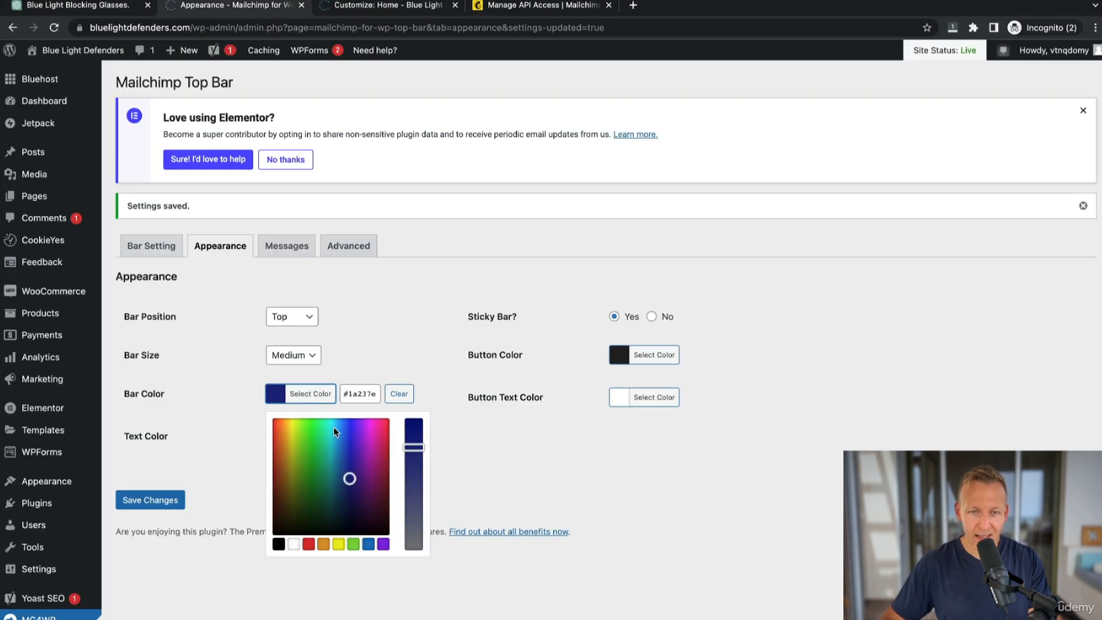
left_click(362, 393)
key("super+a")
key("BackSpace")
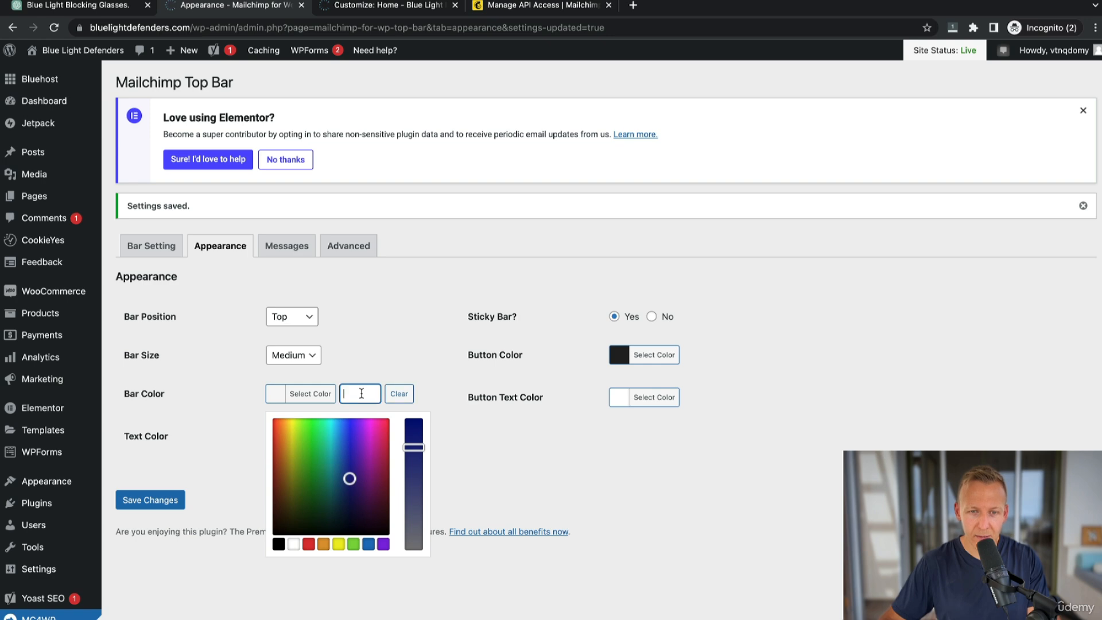
key("super+v")
left_click(150, 500)
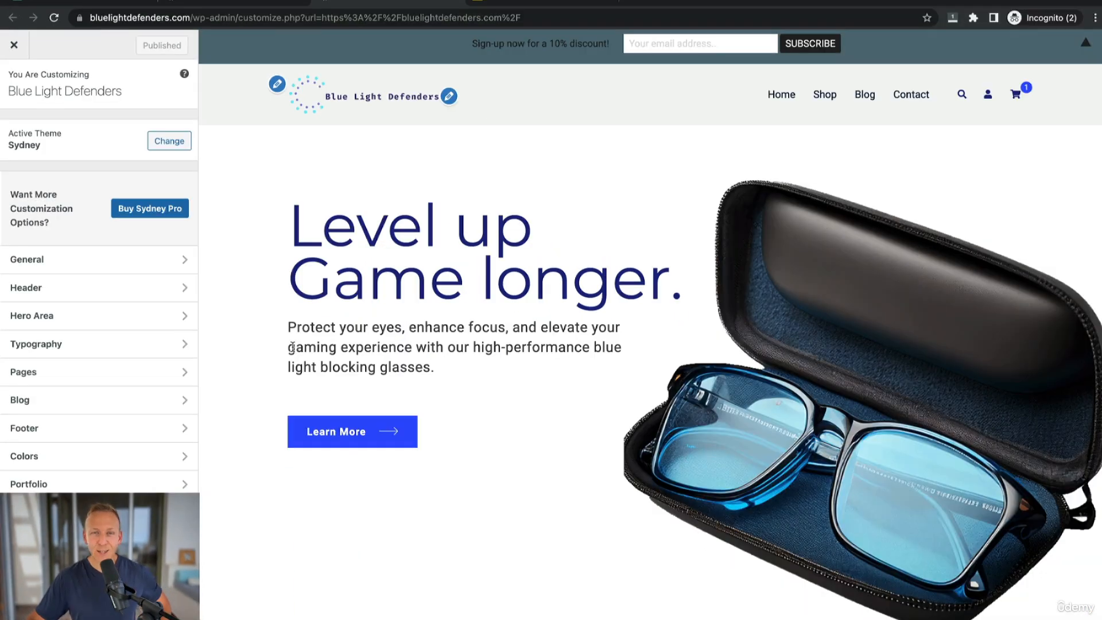
Copy the Heading 6 color #bdbdbd from the Customizer, set it as the bar color and save.
left_click(63, 457)
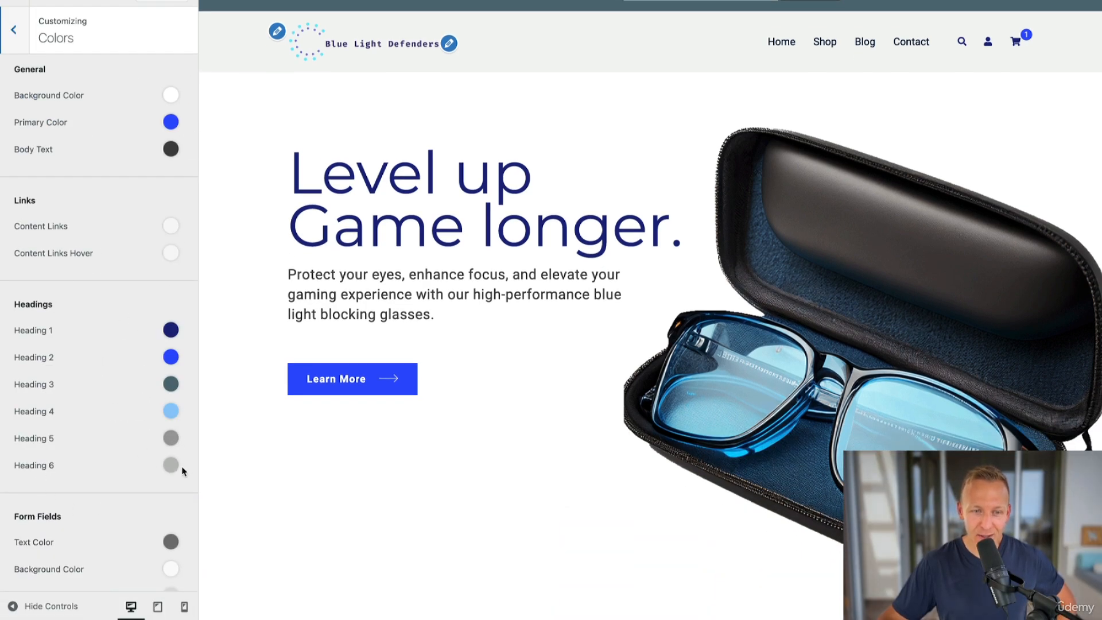
left_click(170, 468)
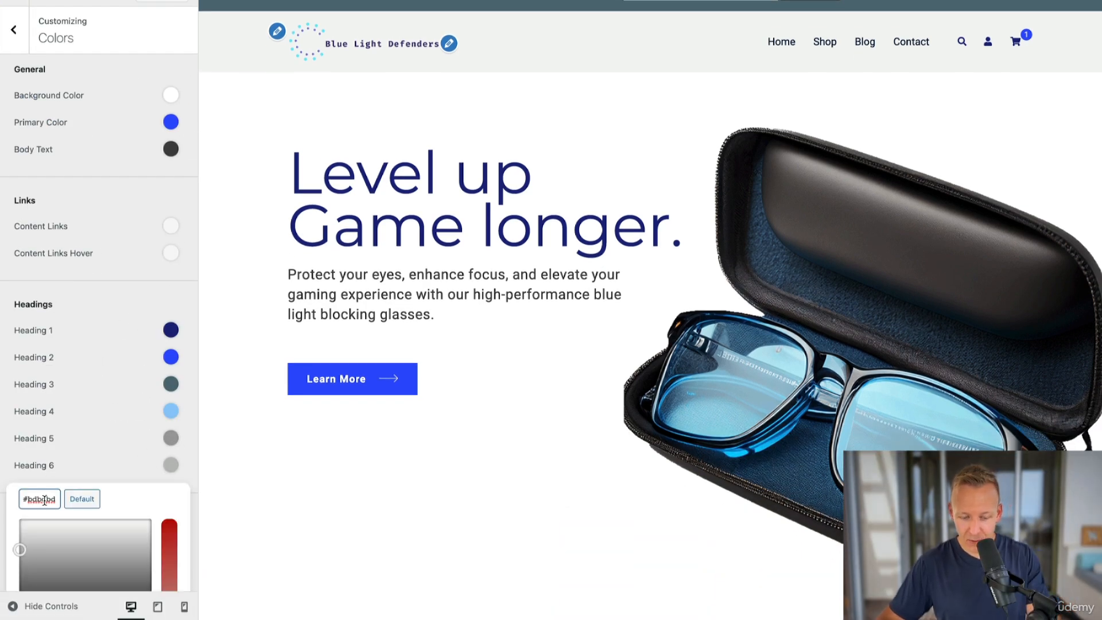
triple_click(43, 499)
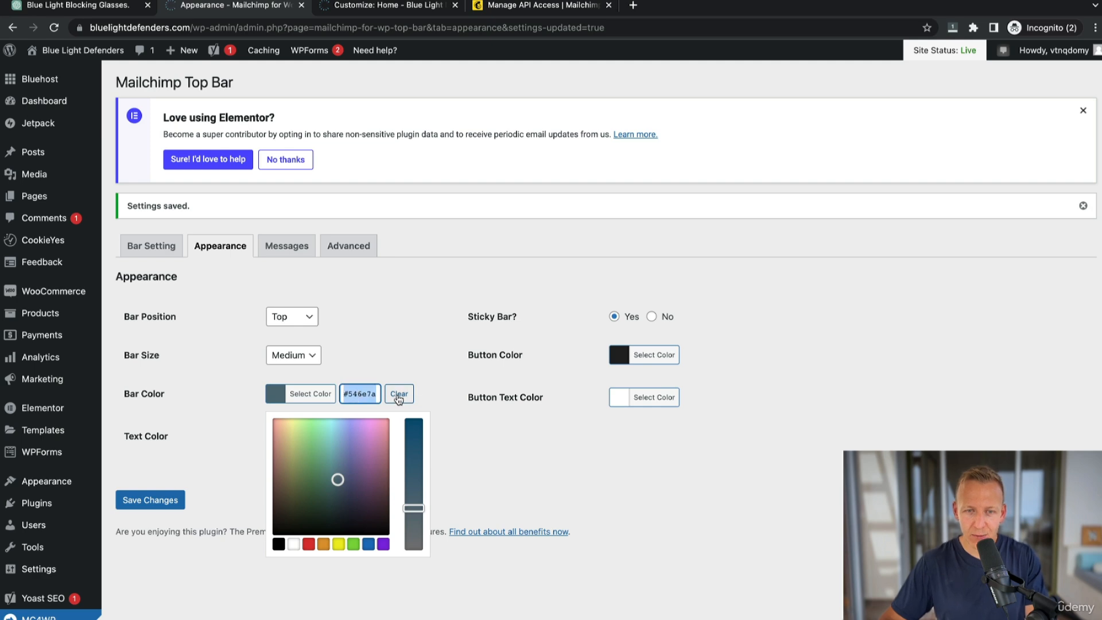
left_click(150, 499)
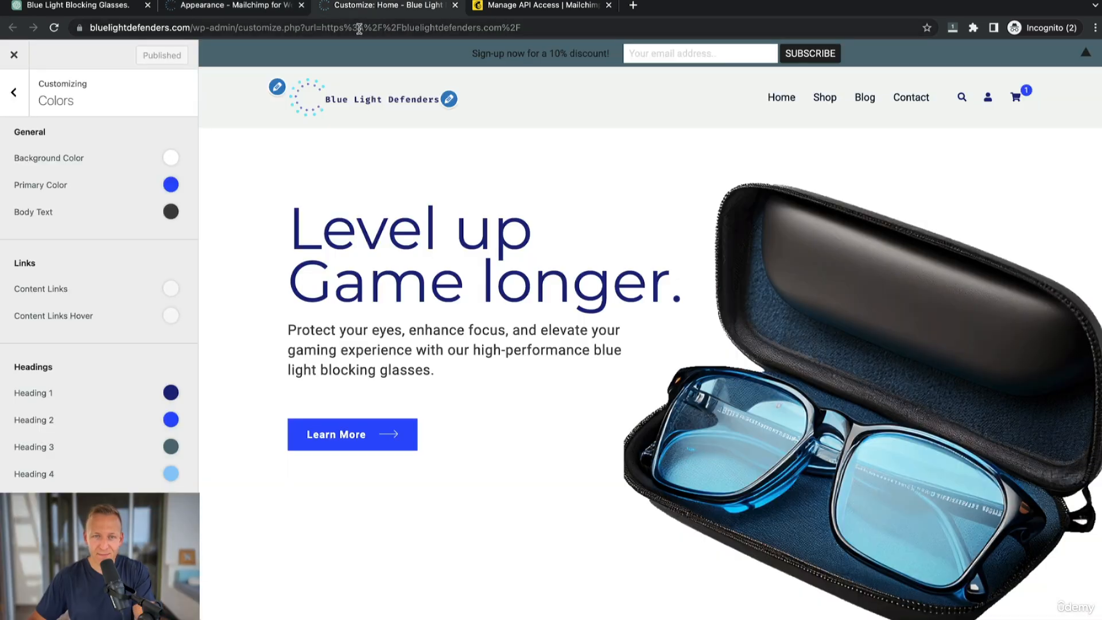
Reload the Customizer and close it to view the live site's sign-up bar.
left_click(359, 29)
key("Return")
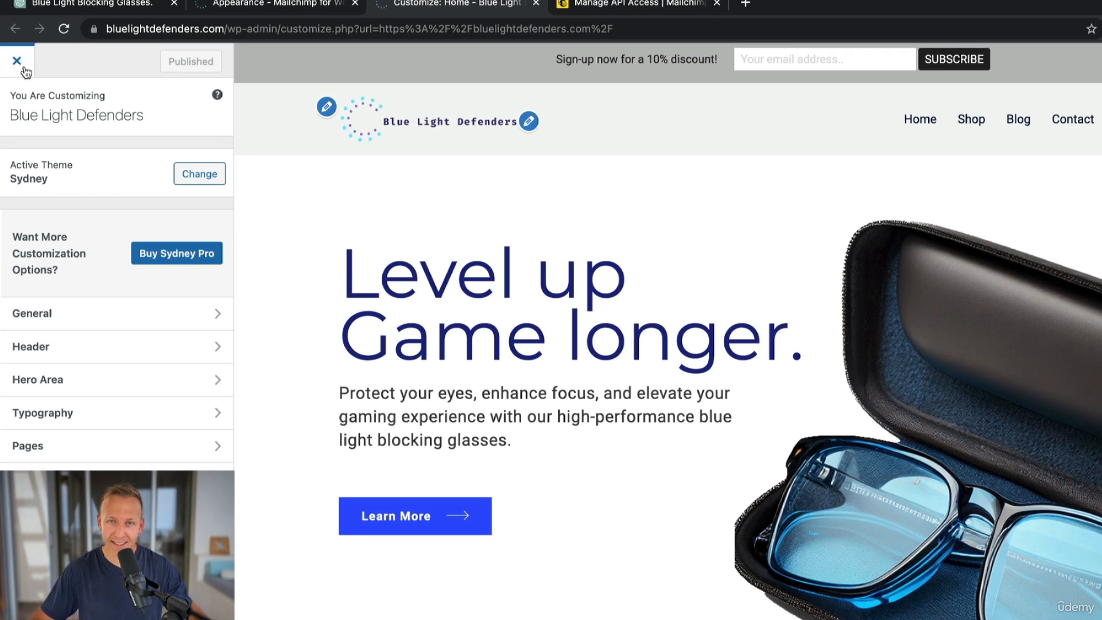
left_click(25, 69)
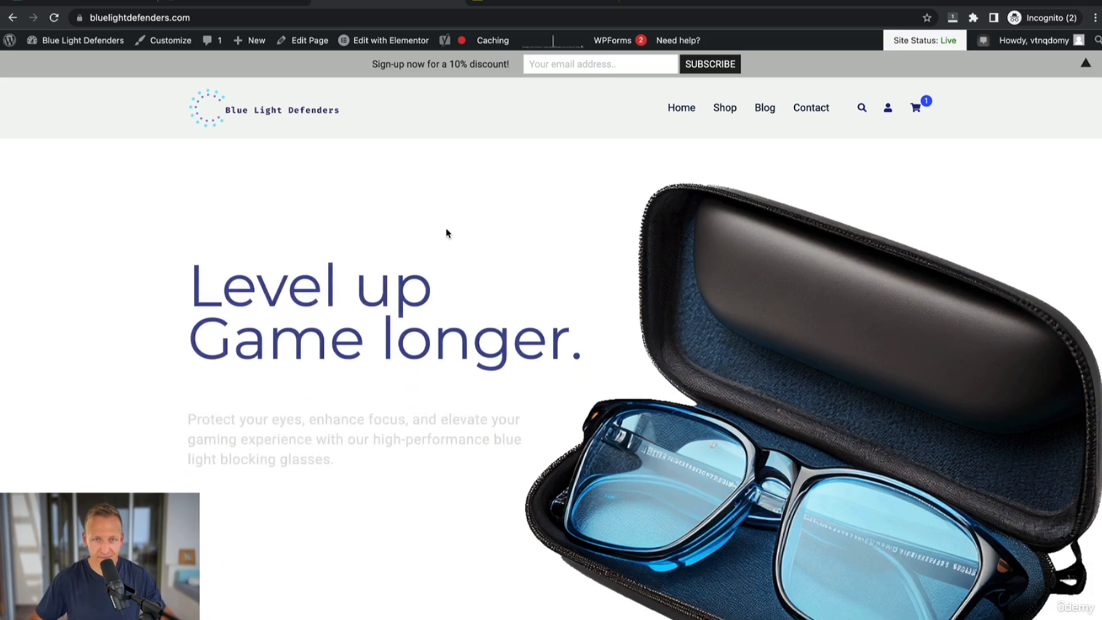
Copy the Learn More button's color #304FFE in Elementor, paste it as the Top Bar's Button Color and save.
left_click(350, 57)
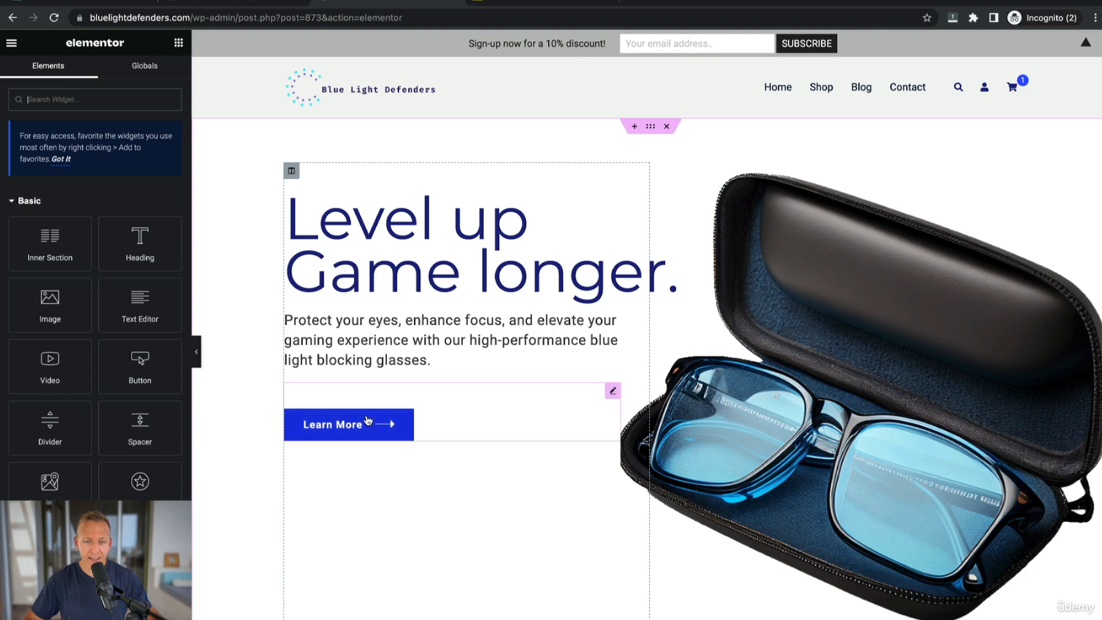
left_click(367, 422)
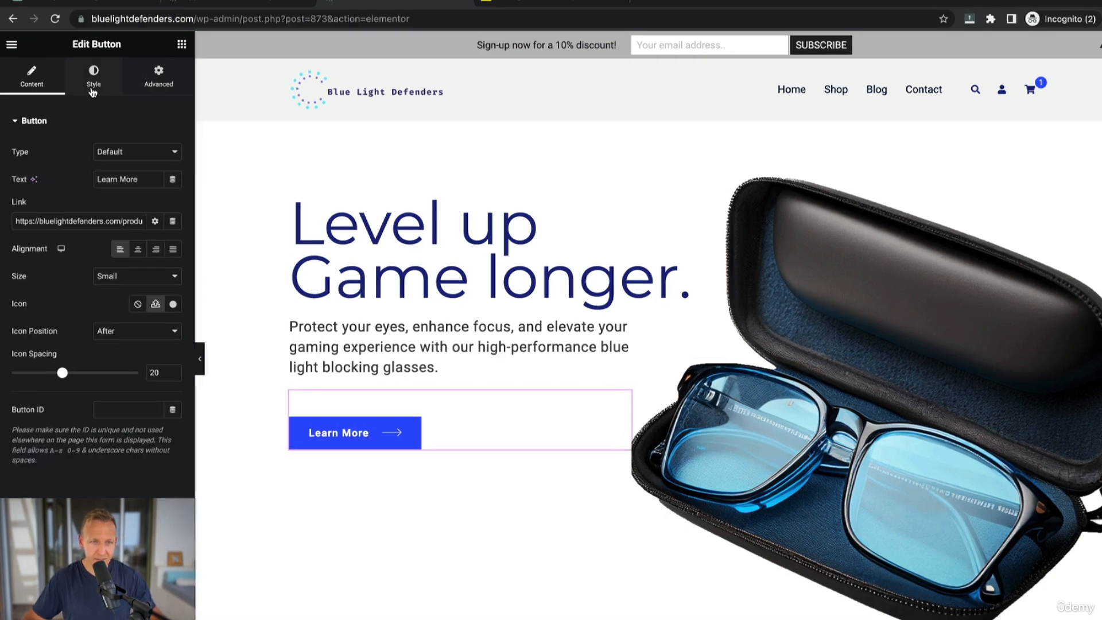
left_click(93, 86)
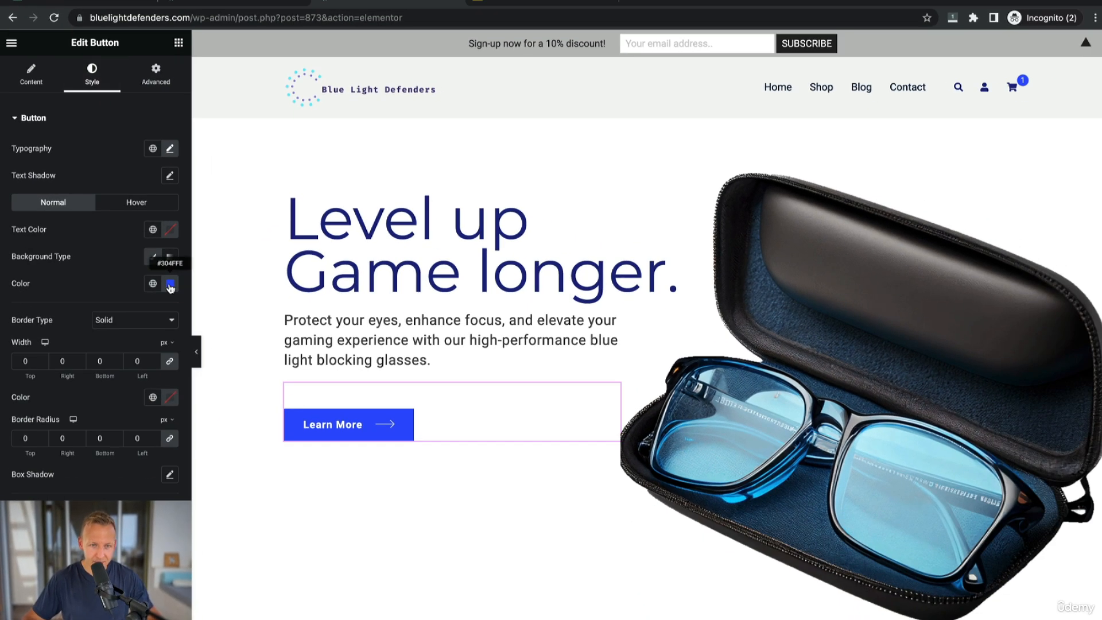
left_click(173, 287)
left_click(152, 469)
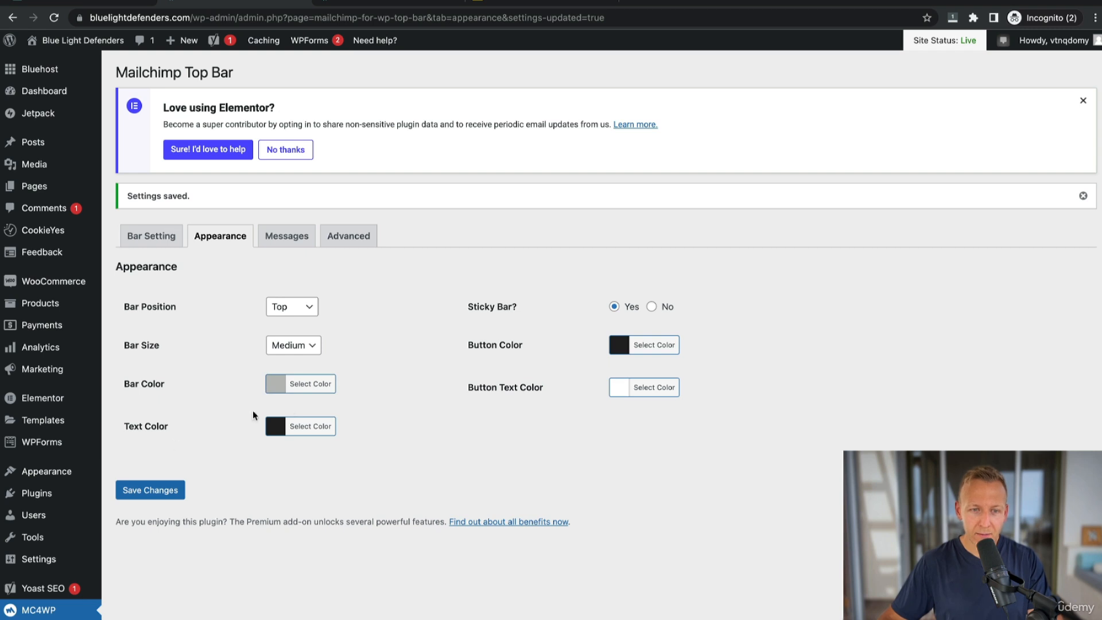
left_click(649, 350)
double_click(704, 345)
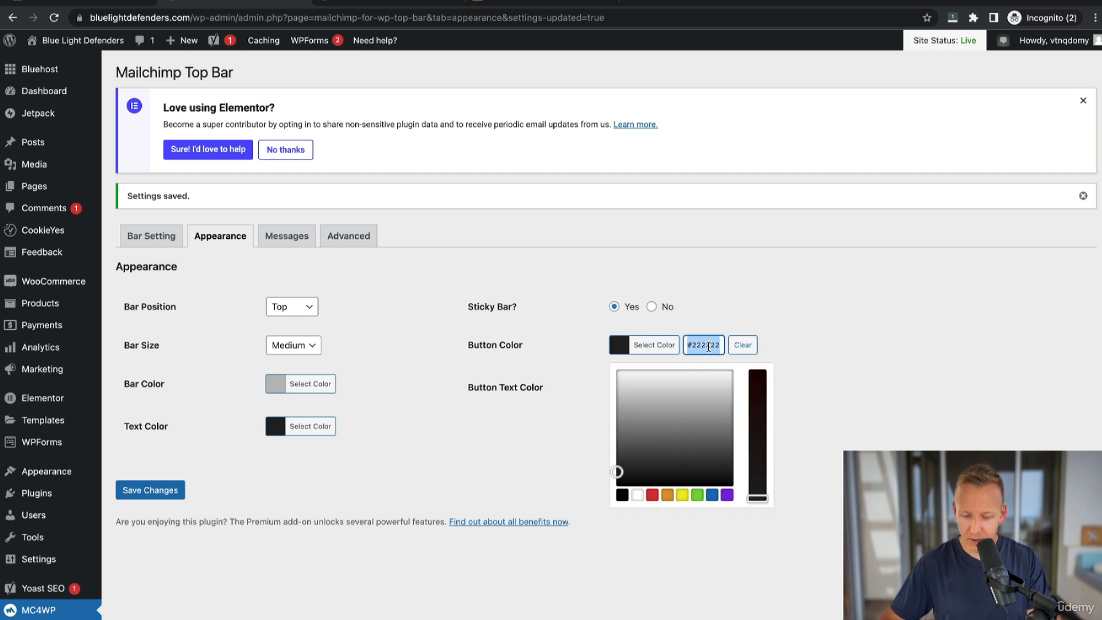
type("#304ffe")
left_click(792, 331)
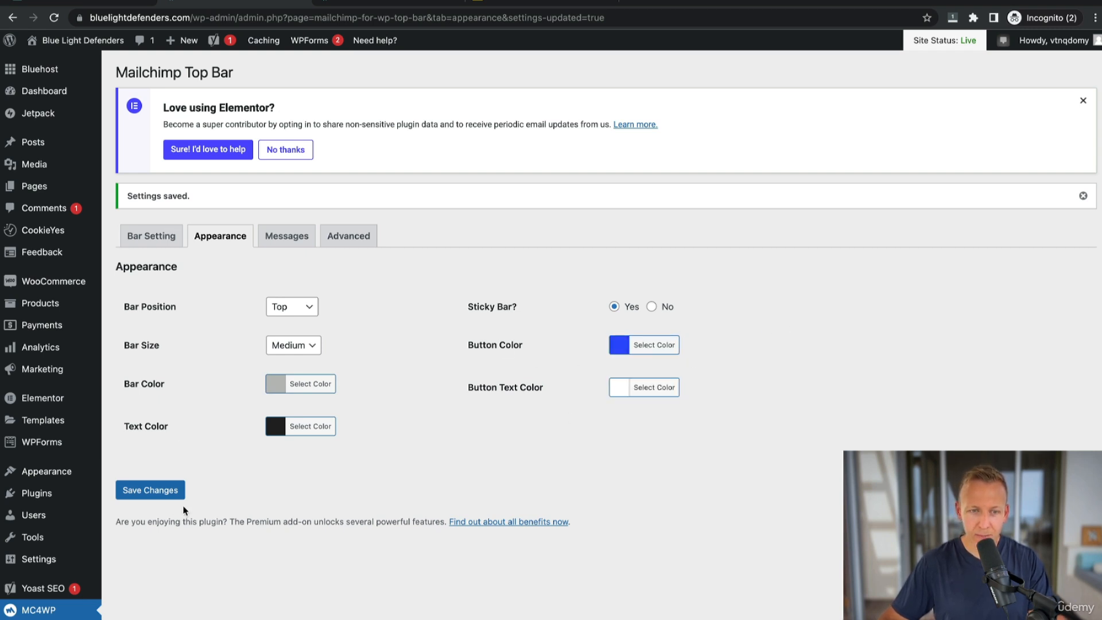
left_click(150, 490)
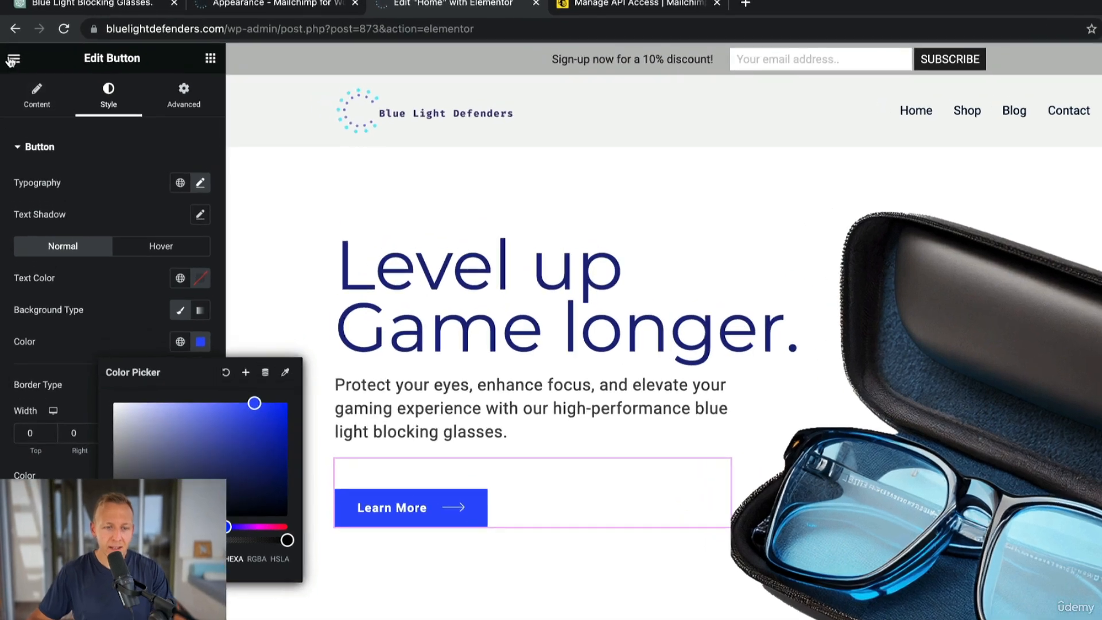
Exit Elementor and visit the live site to check the sign-up bar's button.
left_click(12, 60)
left_click(52, 435)
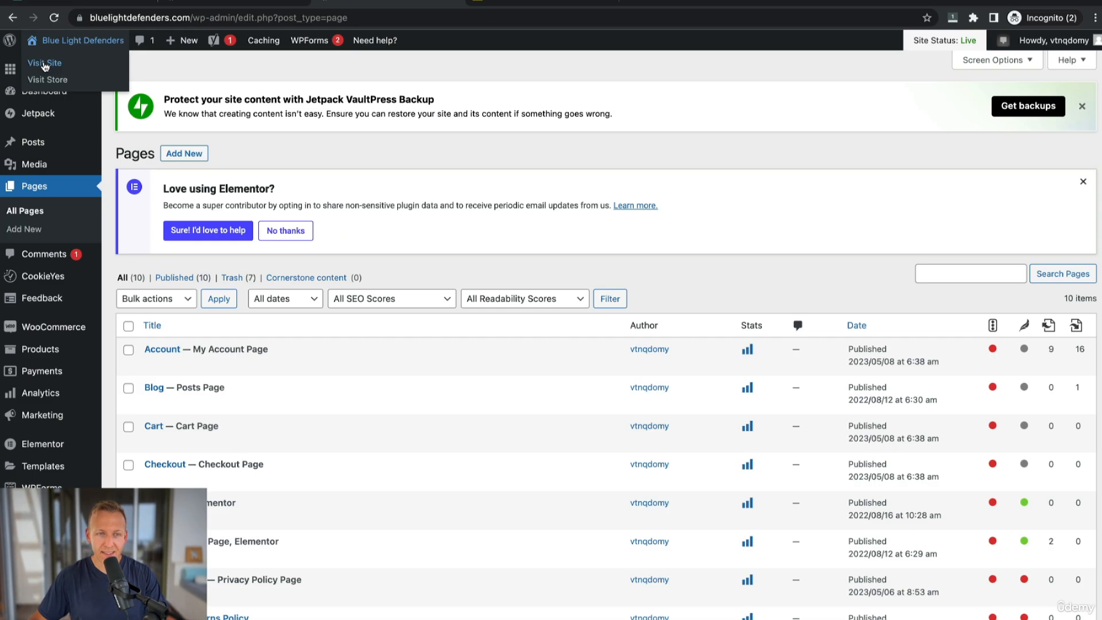
left_click(44, 65)
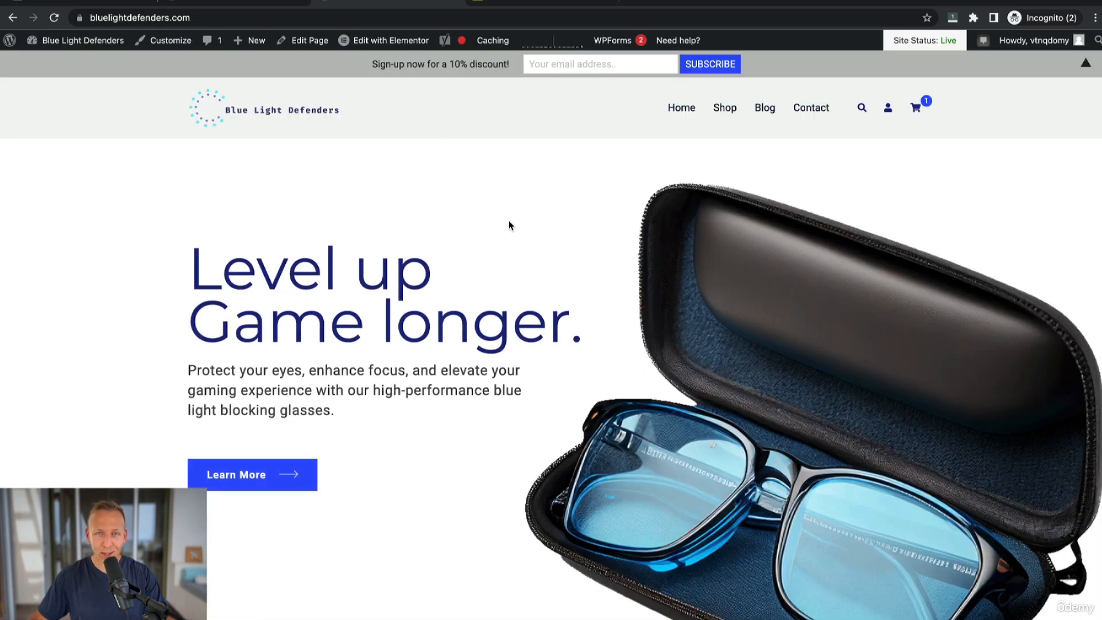
scroll(518, 252, "down", 1)
scroll(518, 253, "down", 3)
scroll(518, 252, "up", 3)
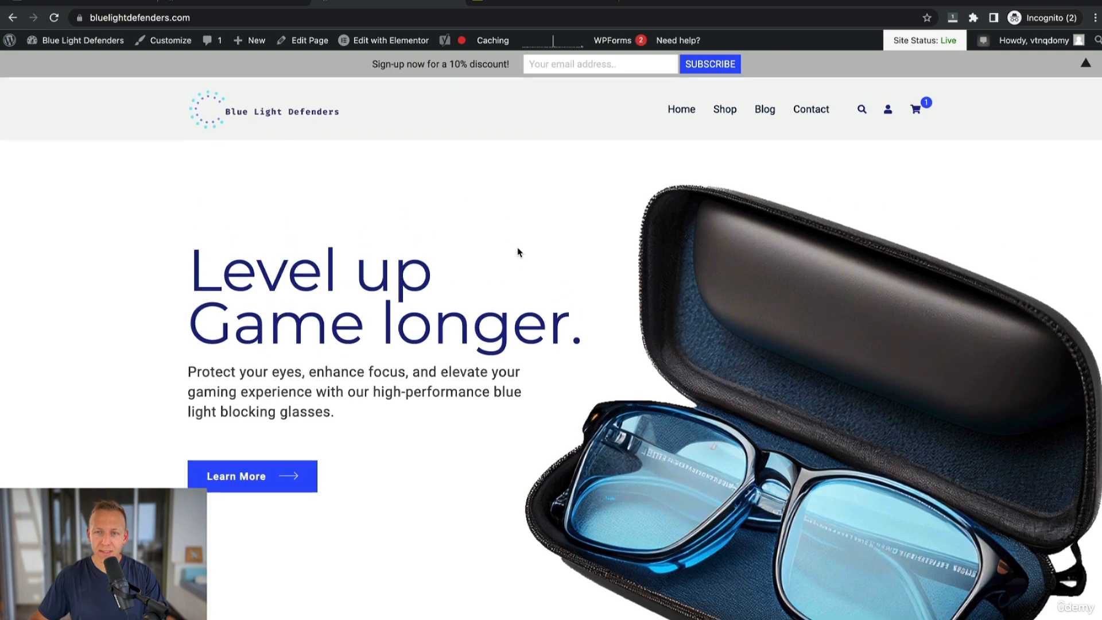
scroll(519, 253, "down", 2)
scroll(555, 175, "down", 5)
scroll(554, 170, "up", 6)
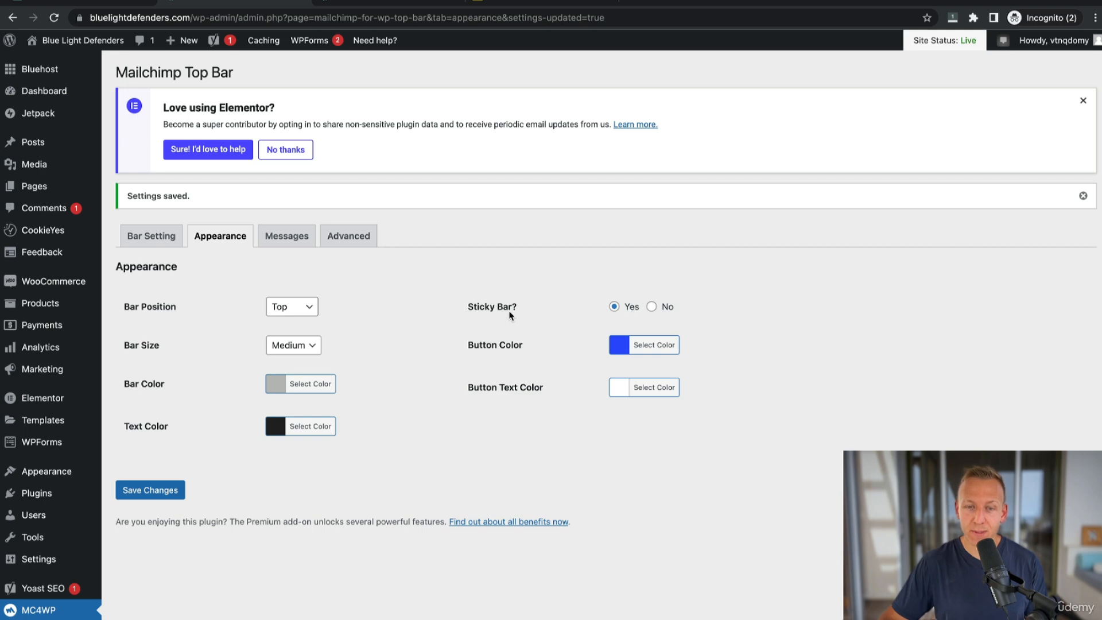
Turn Sticky Bar off, save the settings and reload the live site.
left_click(654, 307)
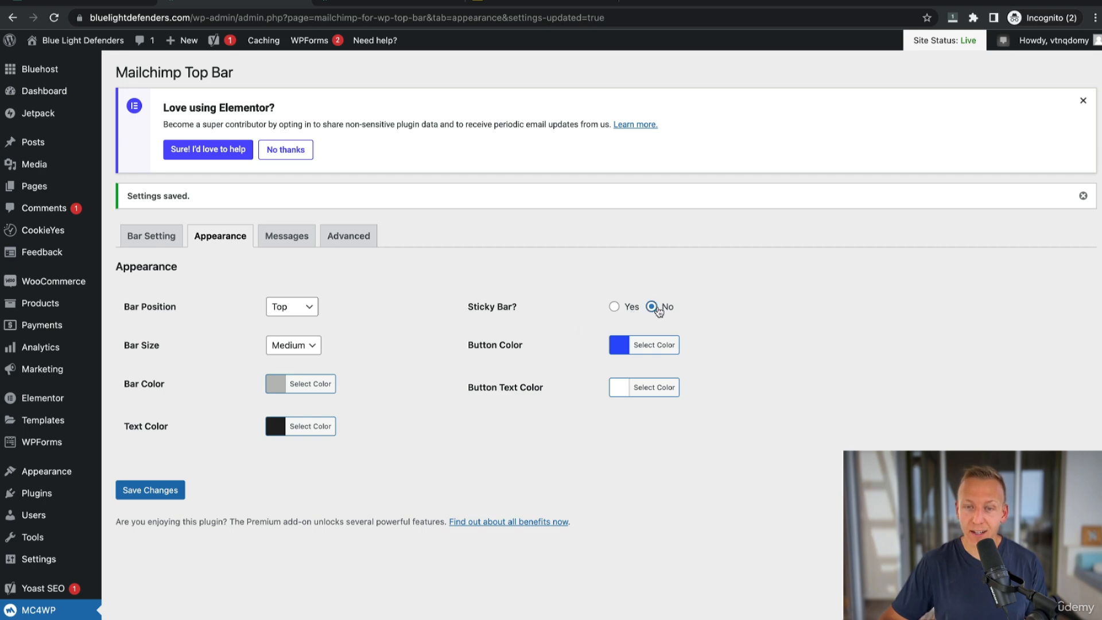
left_click(149, 490)
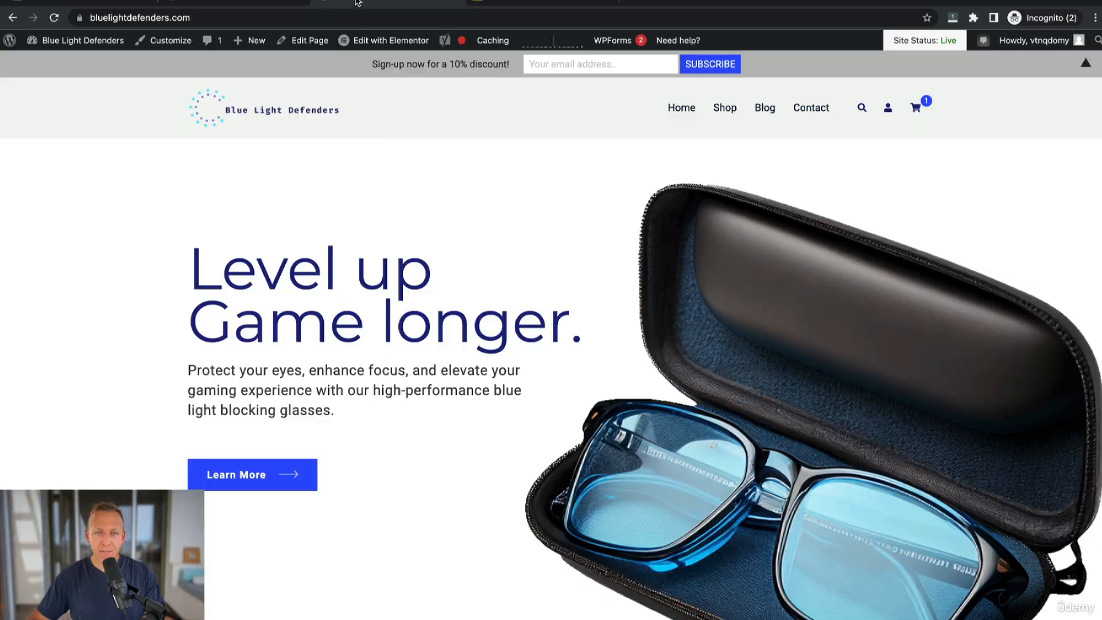
left_click(320, 18)
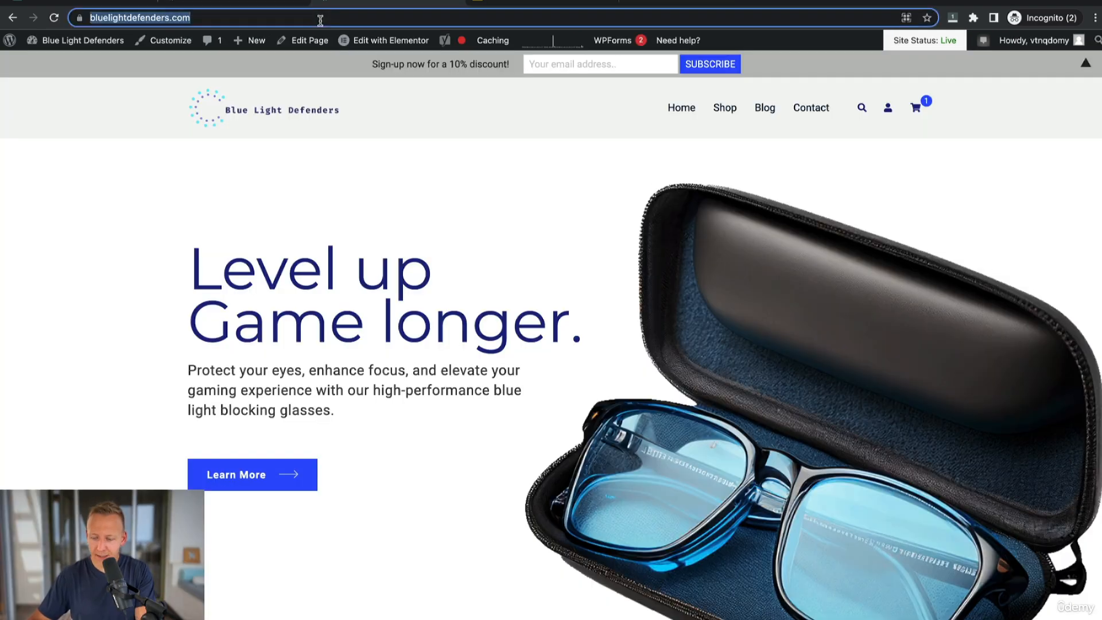
key("Return")
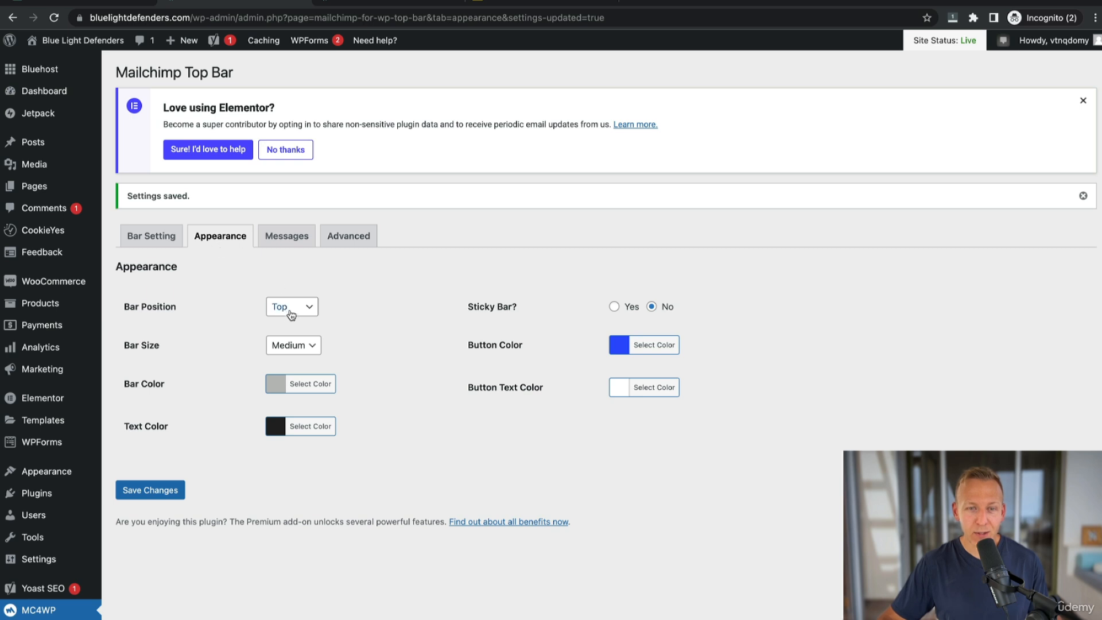
Set the Bar Position to Bottom, save, and reload the live site to check the bar.
left_click(289, 323)
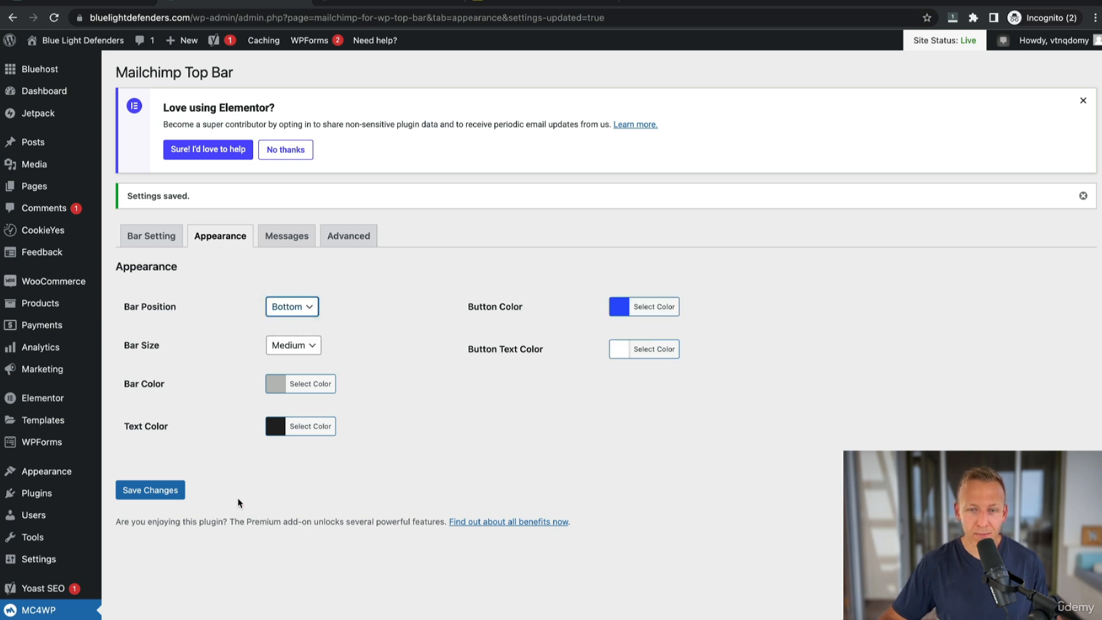
left_click(172, 493)
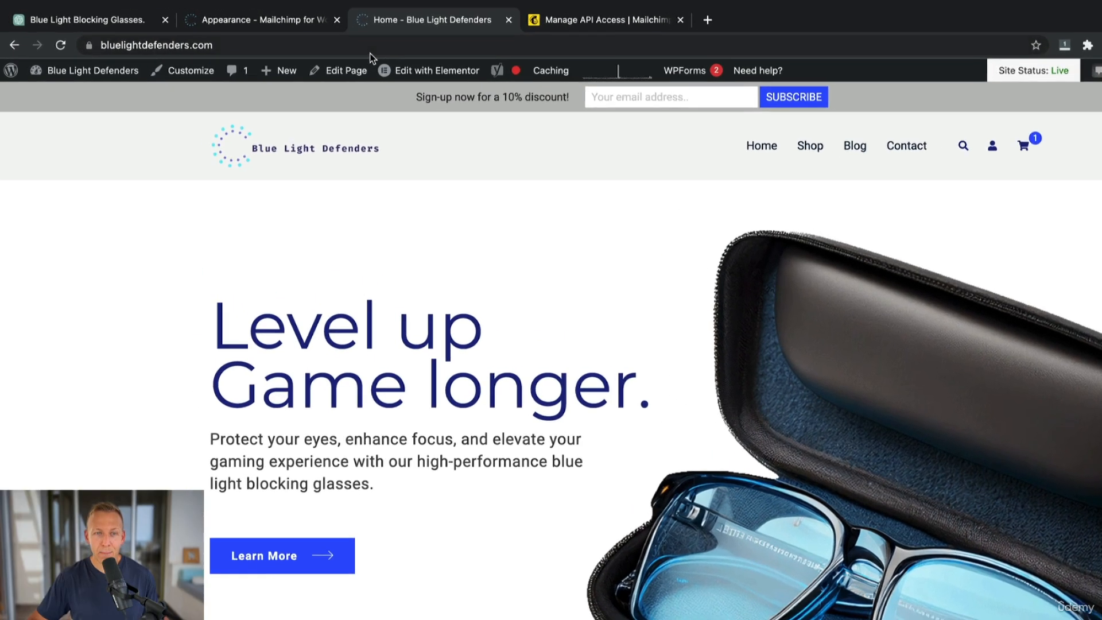
left_click(389, 49)
key("Return")
scroll(428, 337, "down", 2)
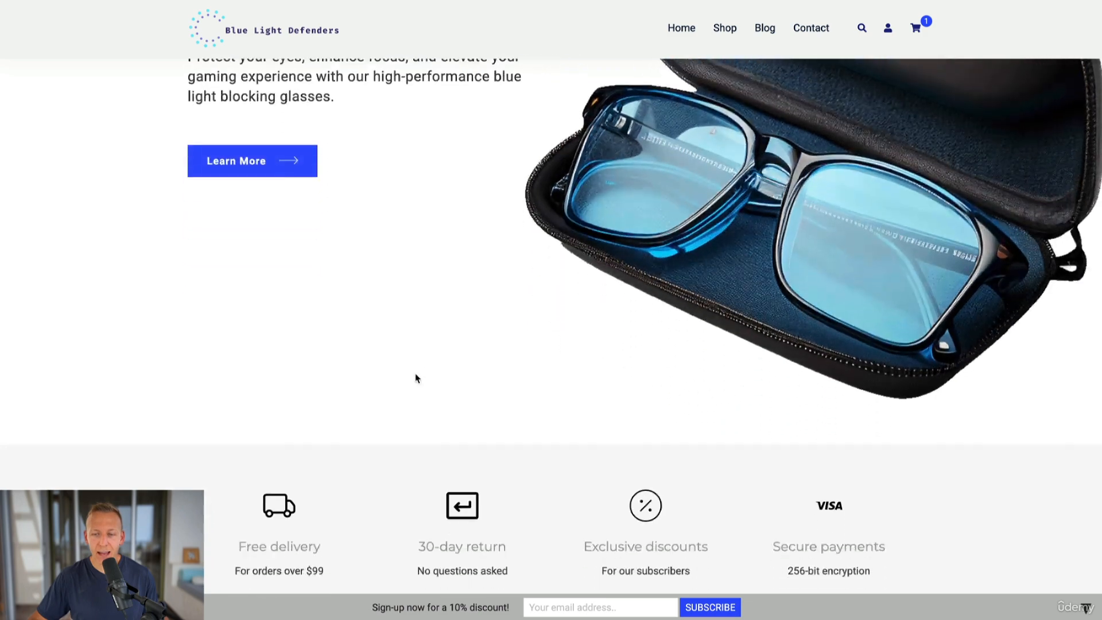
scroll(416, 377, "up", 4)
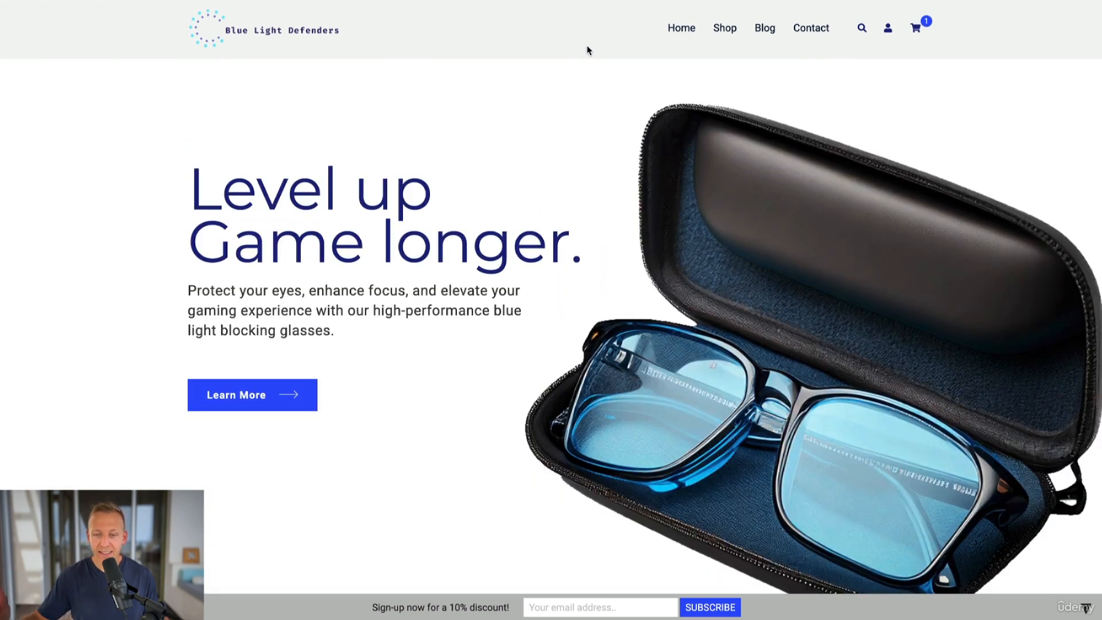
scroll(584, 51, "down", 2)
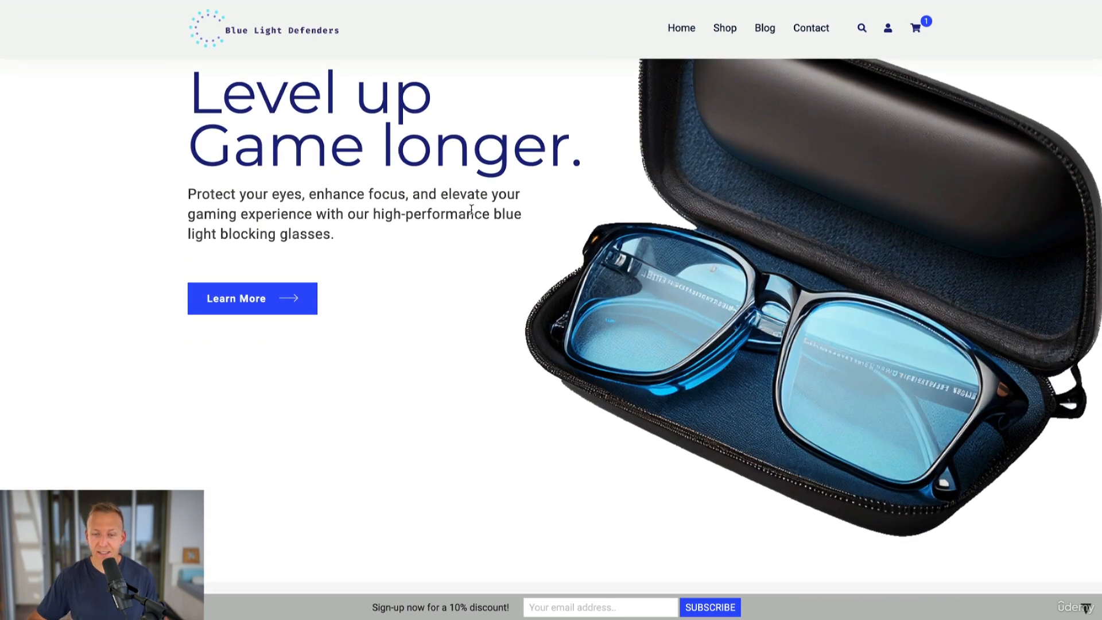
scroll(471, 209, "up", 2)
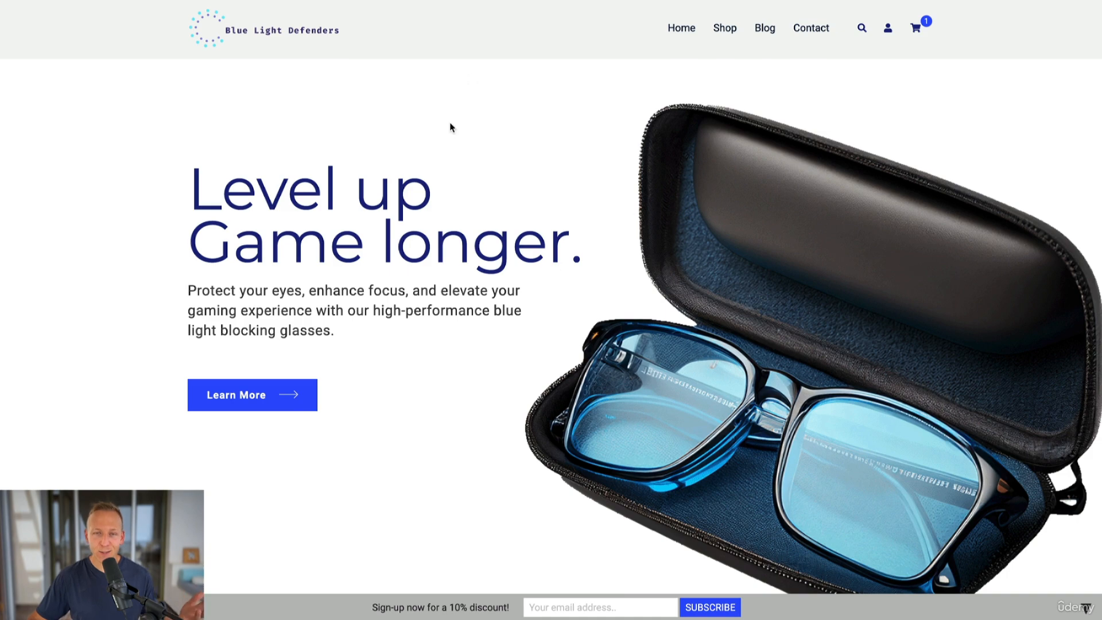
scroll(451, 127, "down", 5)
scroll(448, 126, "up", 5)
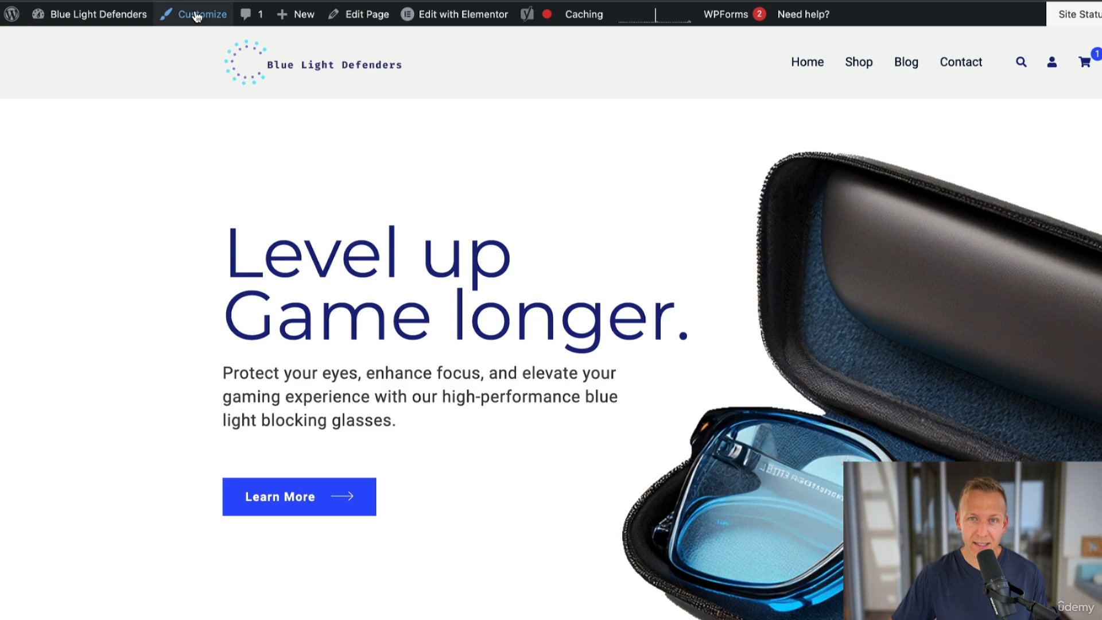
Open the Customizer and preview the homepage and sign-up bar in mobile view before returning to desktop view.
left_click(196, 16)
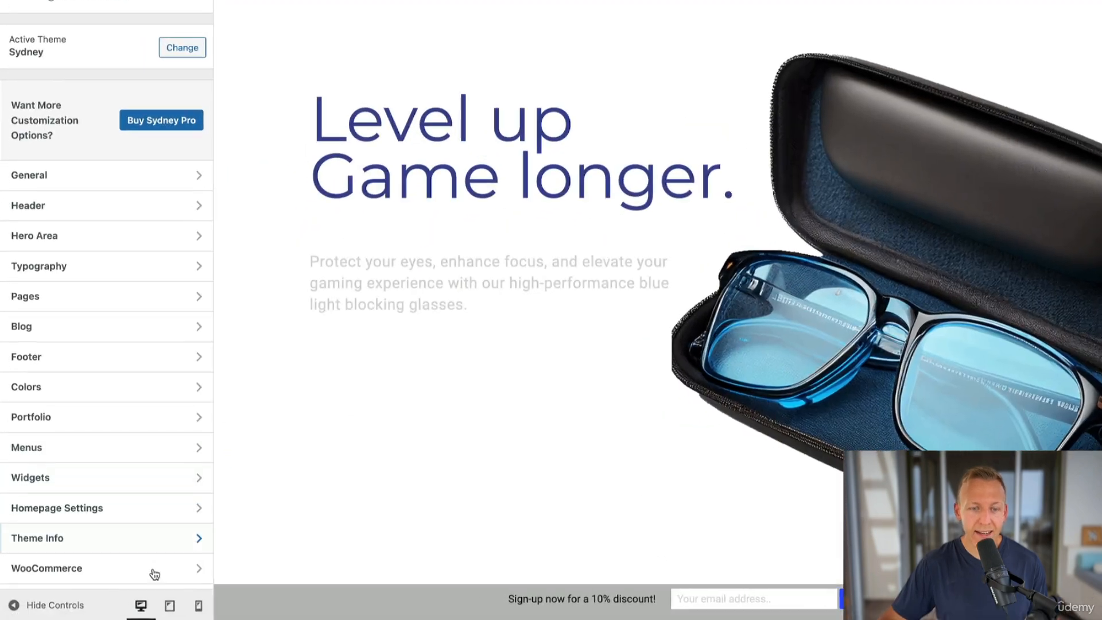
left_click(190, 606)
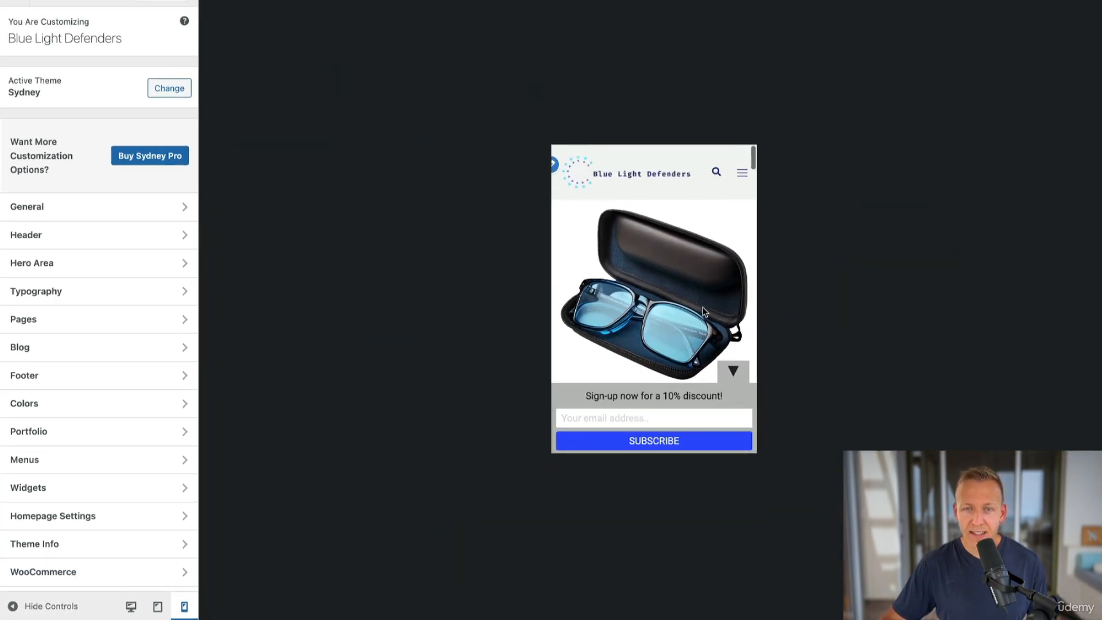
scroll(696, 314, "down", 5)
scroll(705, 311, "up", 6)
scroll(666, 345, "down", 6)
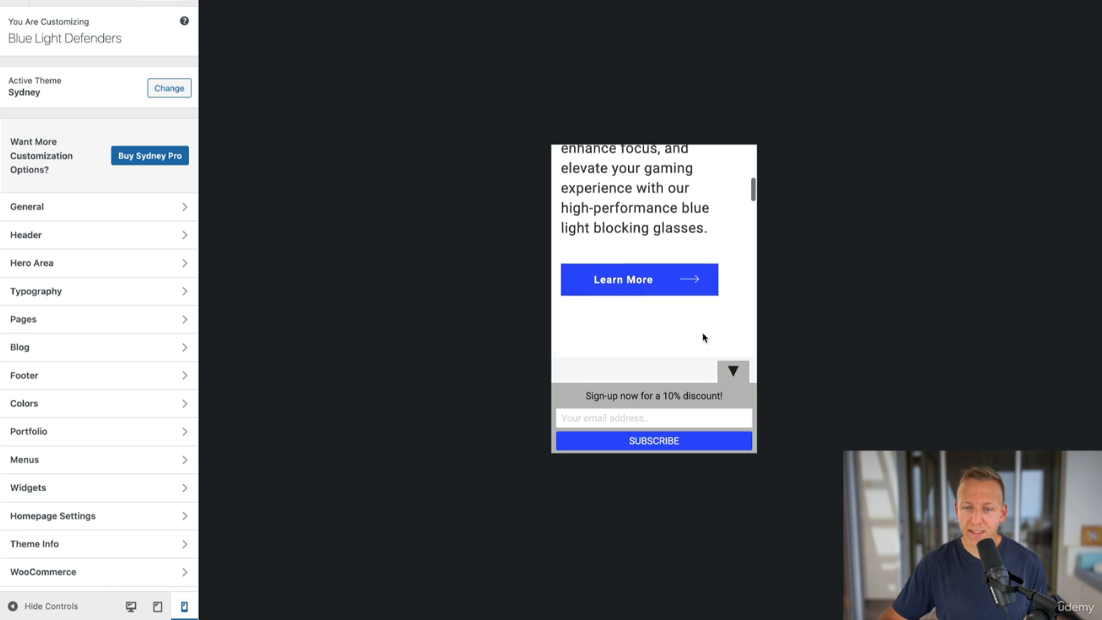
left_click(734, 373)
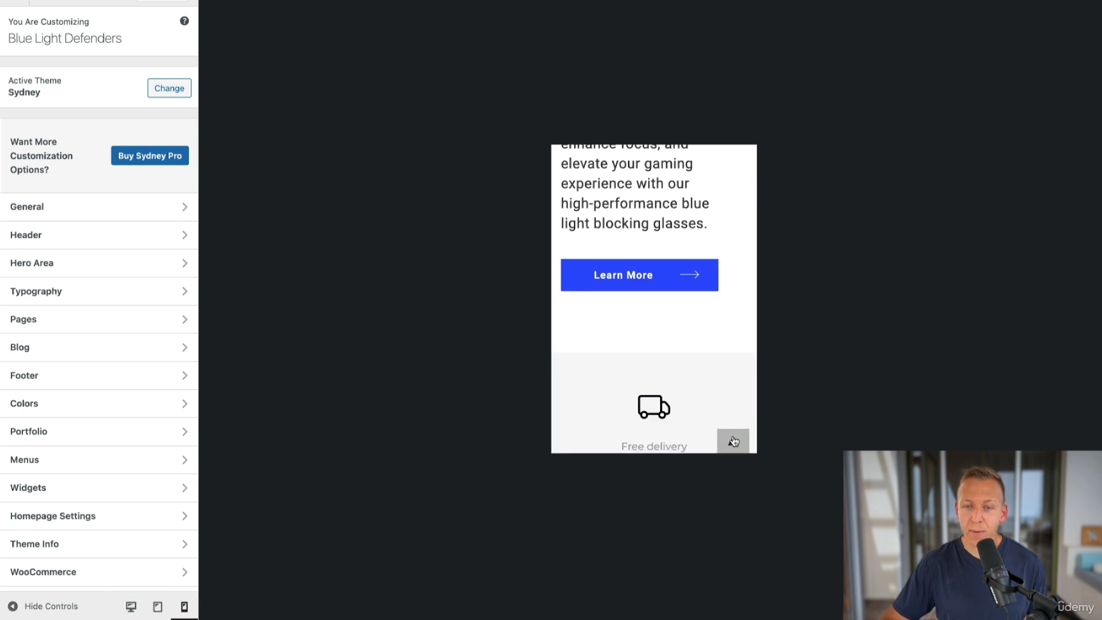
scroll(686, 339, "up", 5)
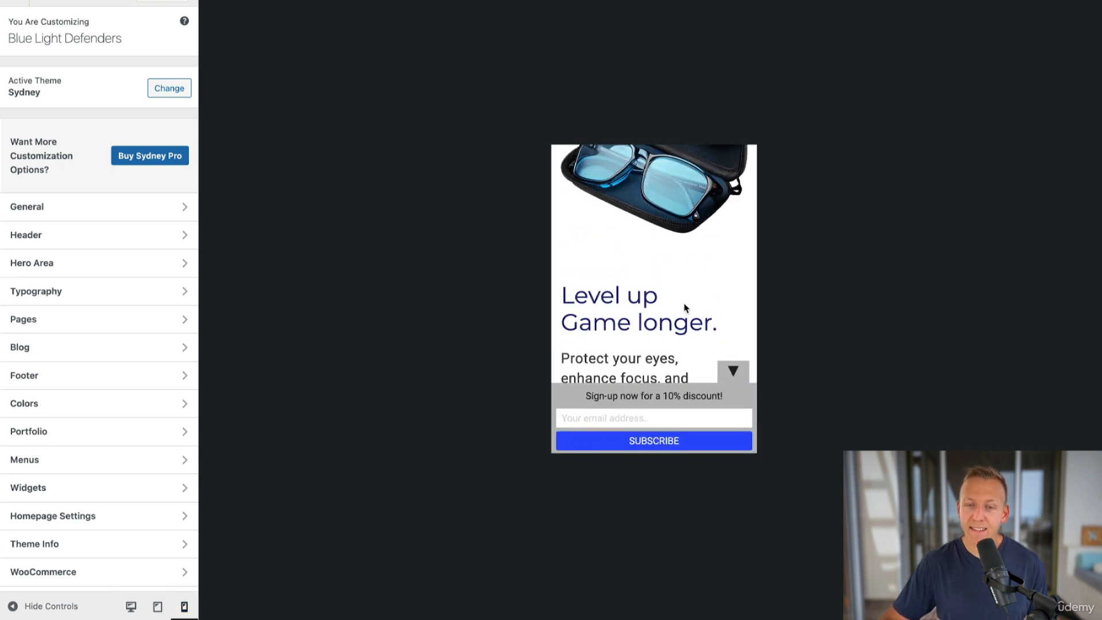
scroll(693, 308, "up", 2)
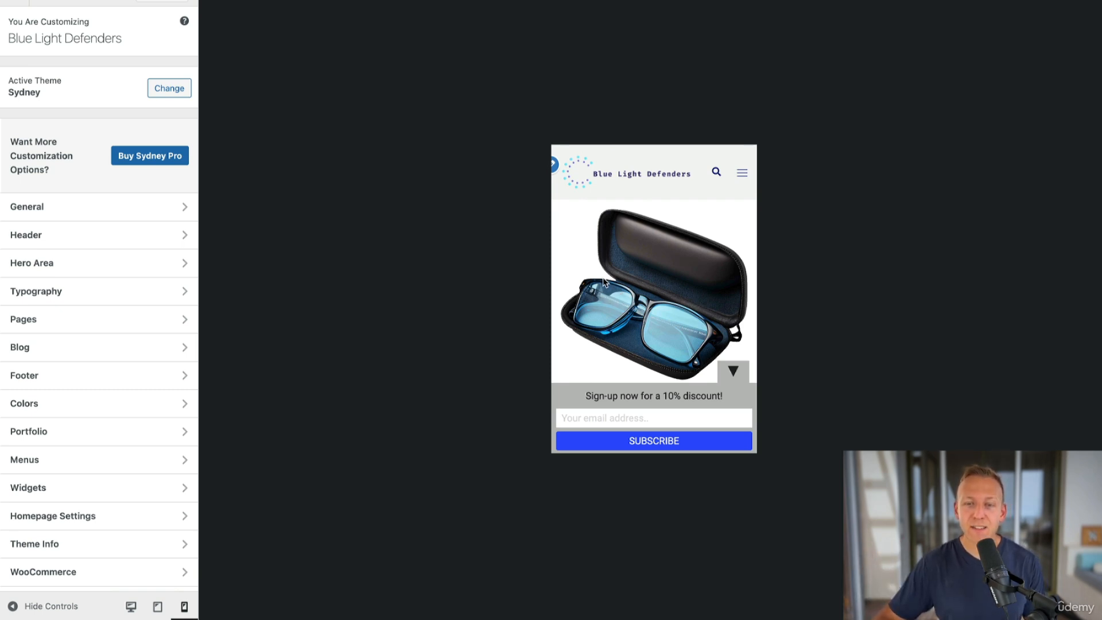
scroll(655, 313, "down", 3)
scroll(657, 316, "up", 3)
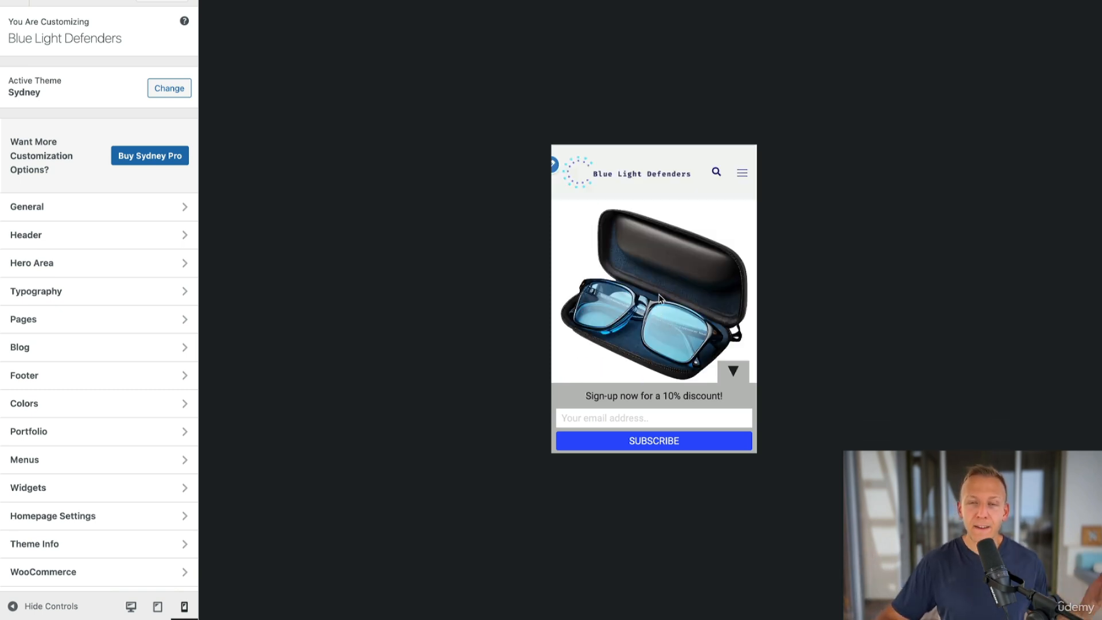
scroll(659, 297, "down", 3)
scroll(659, 297, "down", 2)
scroll(631, 252, "up", 5)
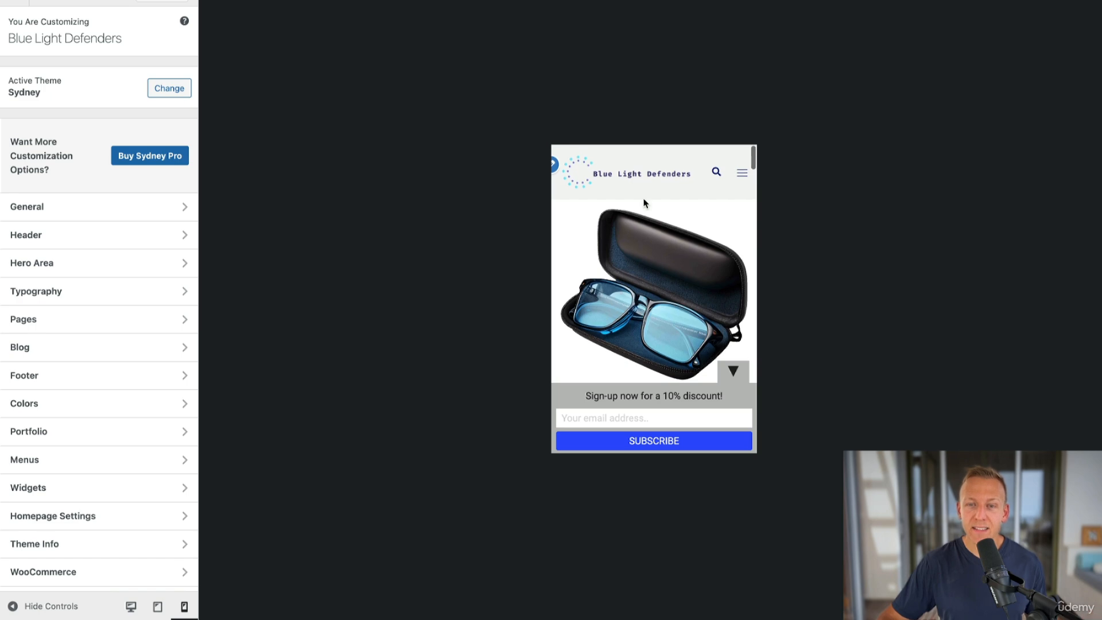
left_click(130, 606)
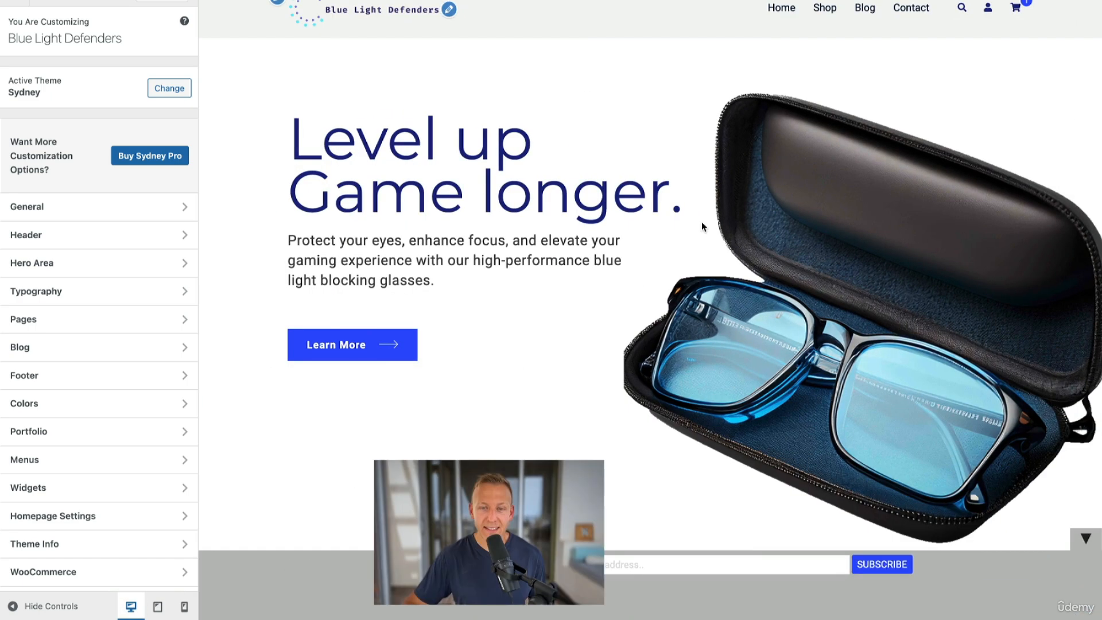
Return to the admin and start adding a new WooCommerce coupon.
scroll(682, 243, "down", 3)
scroll(682, 243, "up", 3)
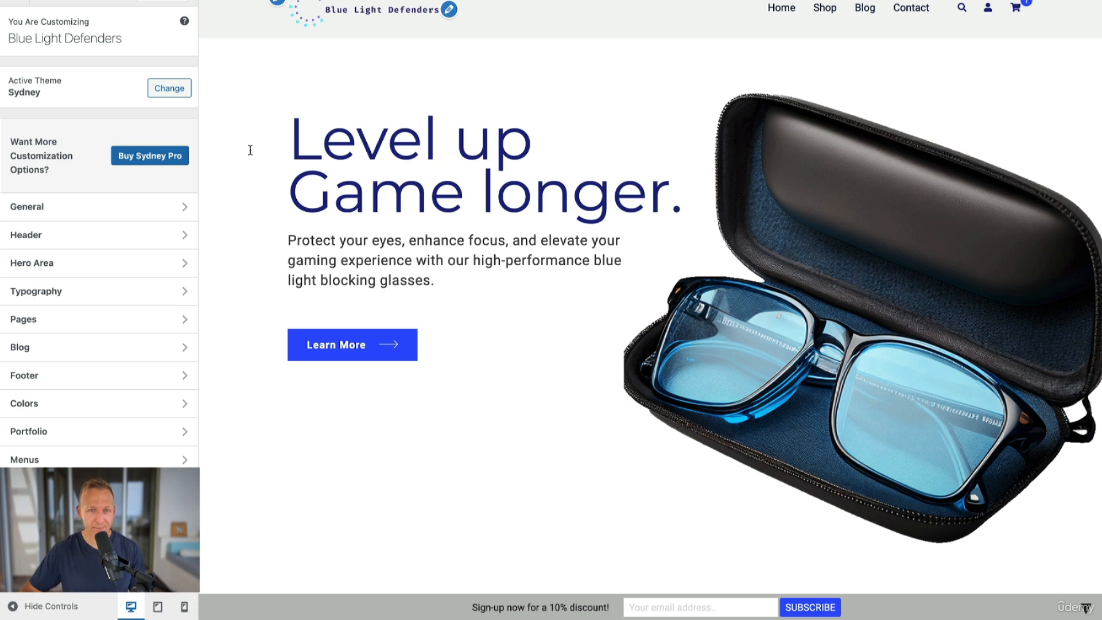
left_click(457, 13)
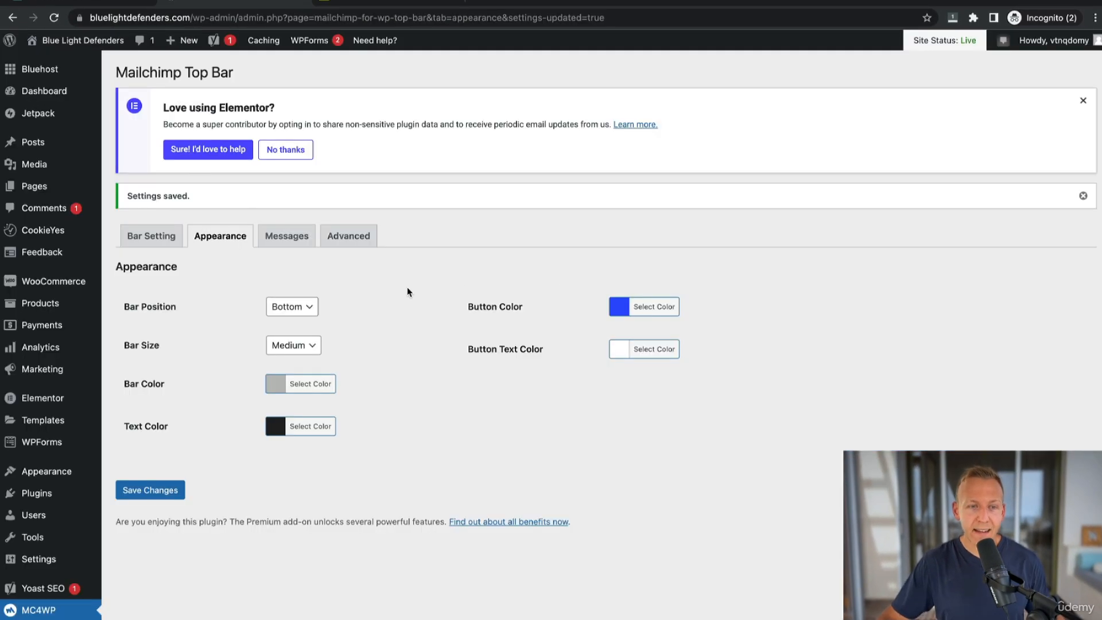
mouse_move(54, 280)
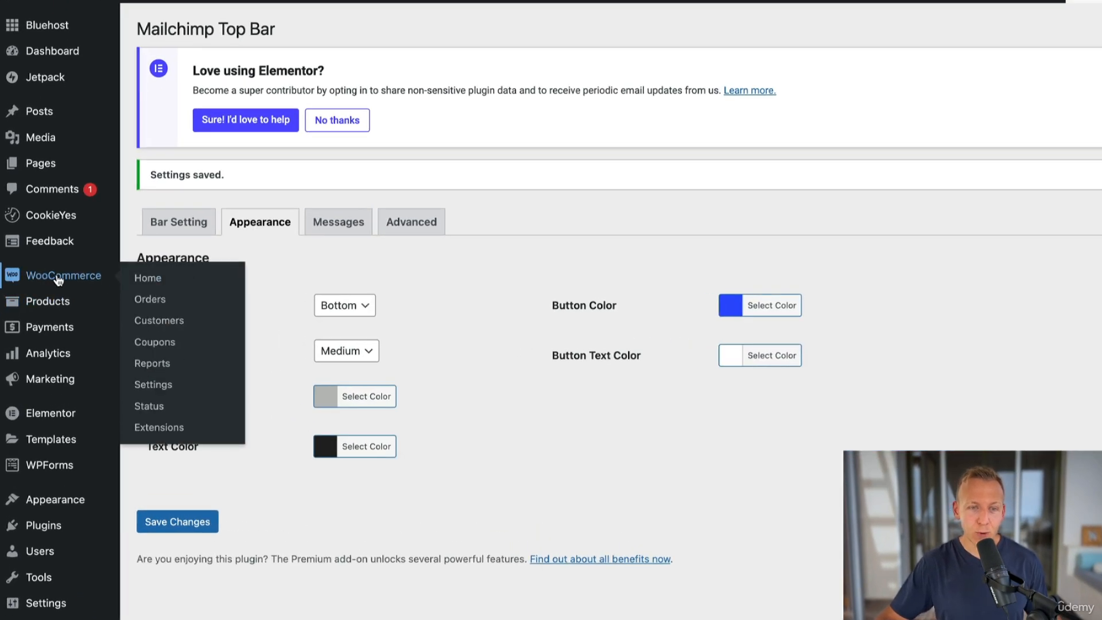
left_click(164, 351)
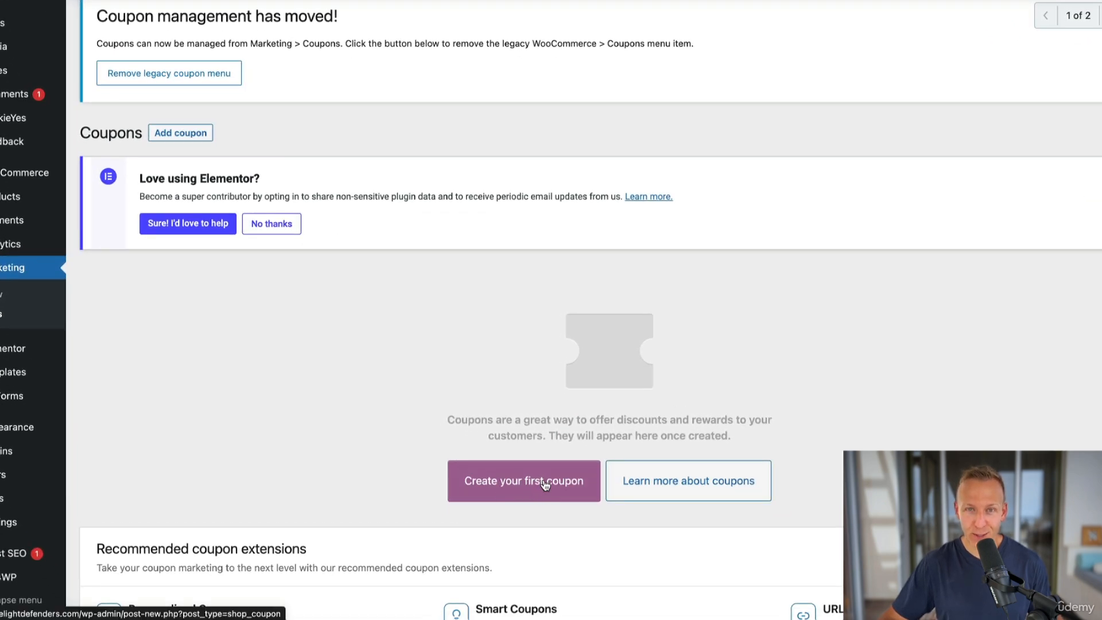
left_click(545, 485)
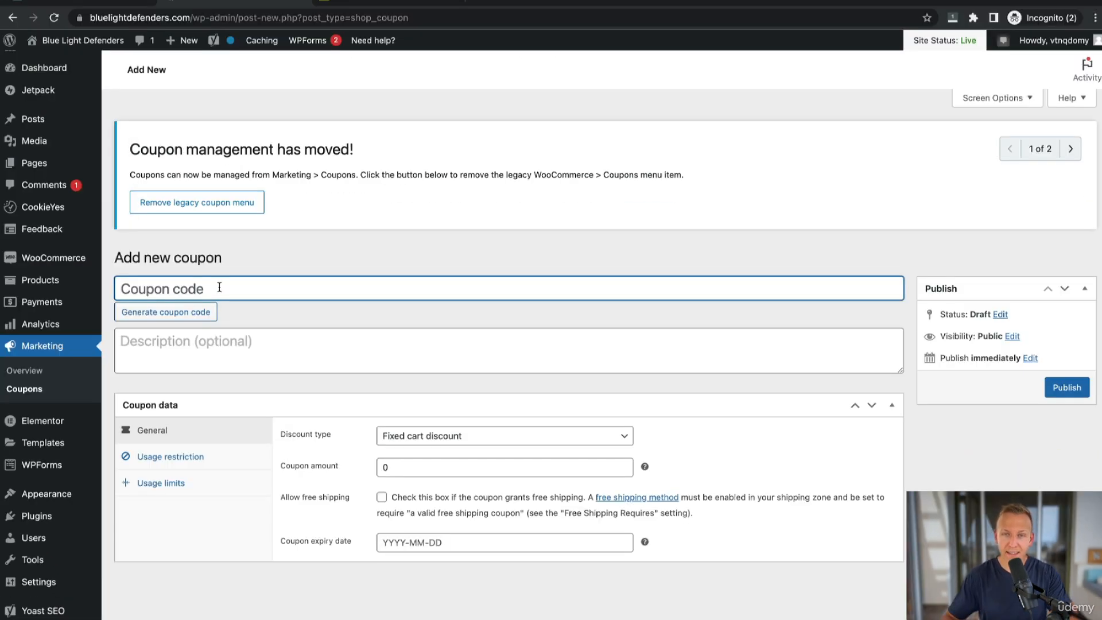
Enter the coupon code WELCOME10 with the description "10% off site wide.".
type("WELCOME10")
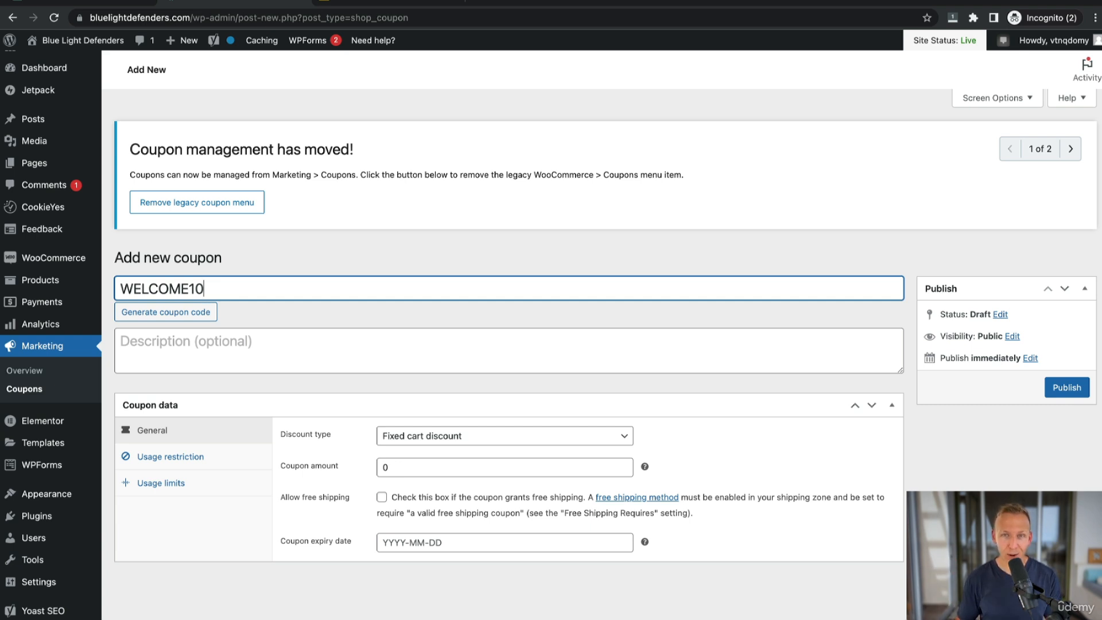
left_click(290, 353)
type("10")
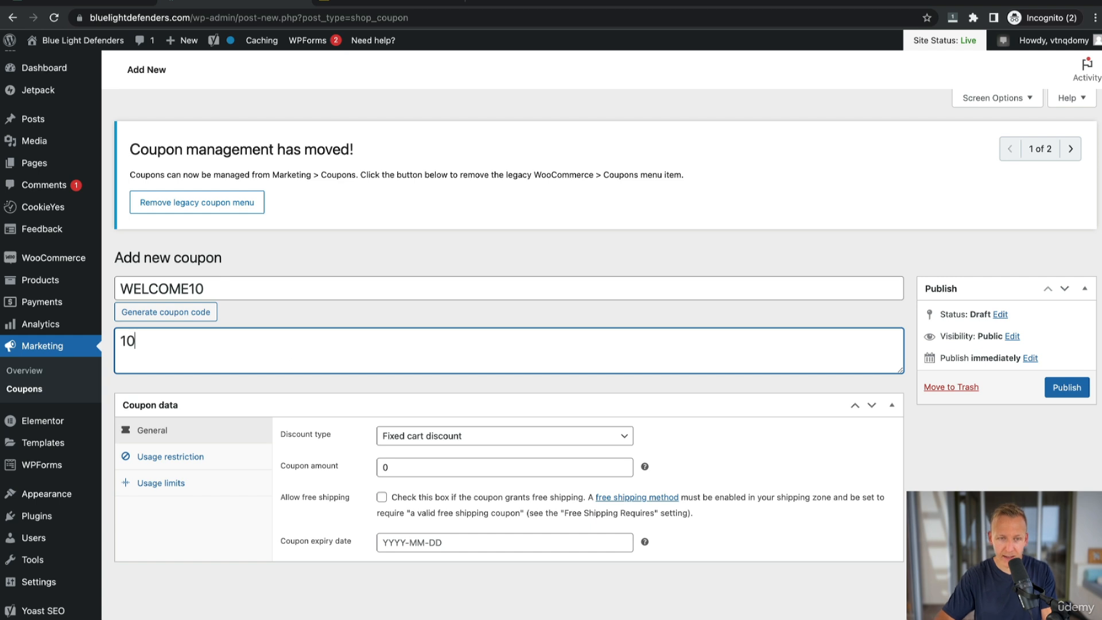
type("% off site wide.")
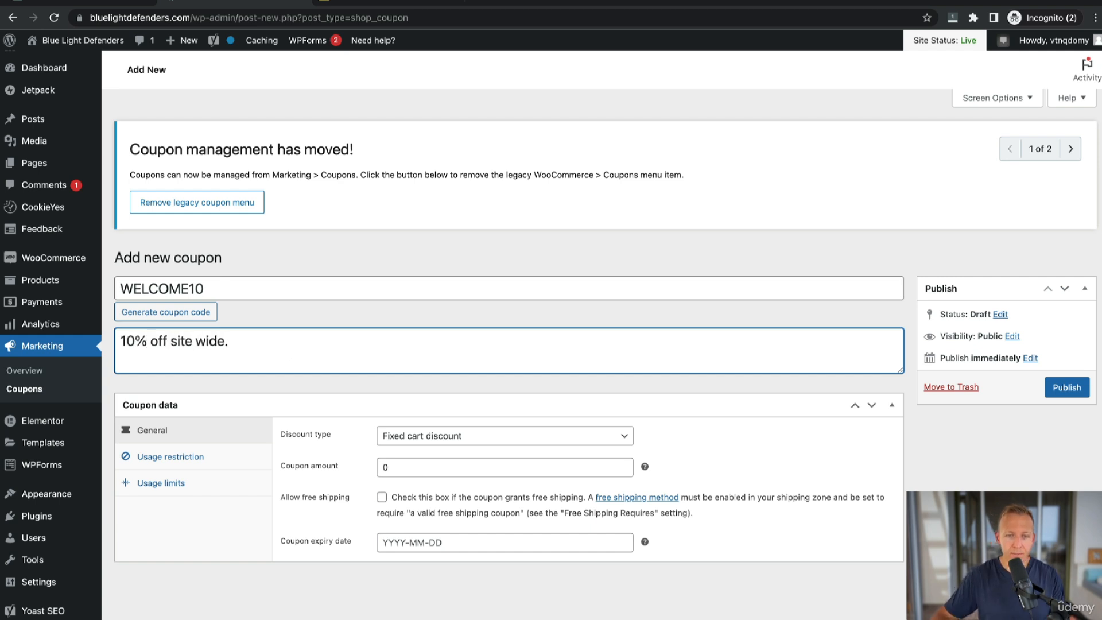
Set the coupon's discount type to Percentage discount and its amount to 10.
scroll(345, 313, "down", 2)
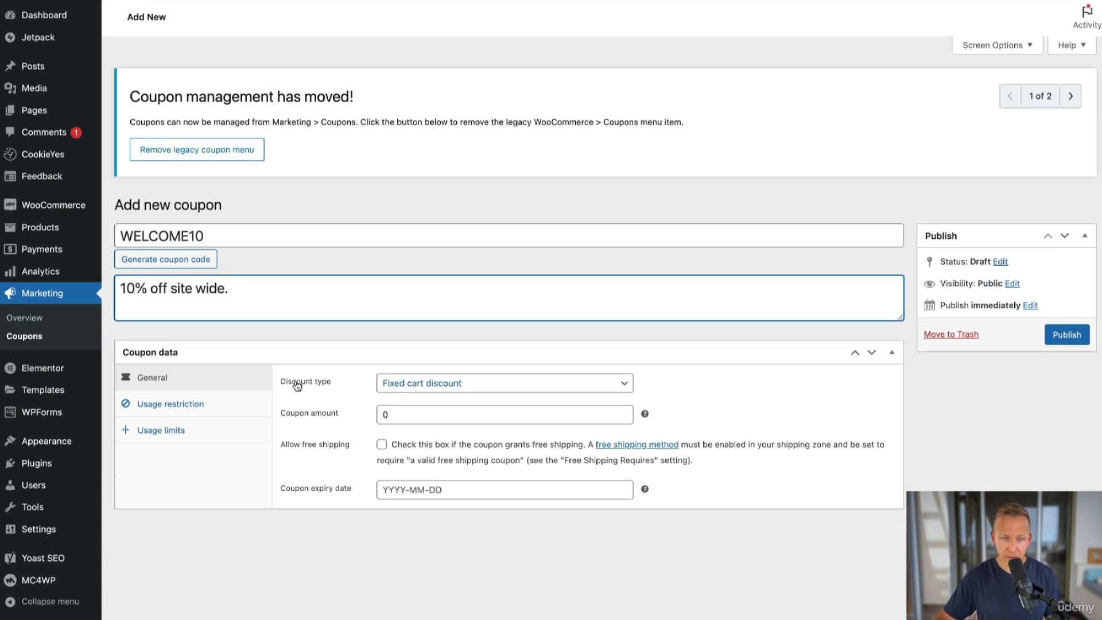
left_click(455, 383)
left_click(467, 370)
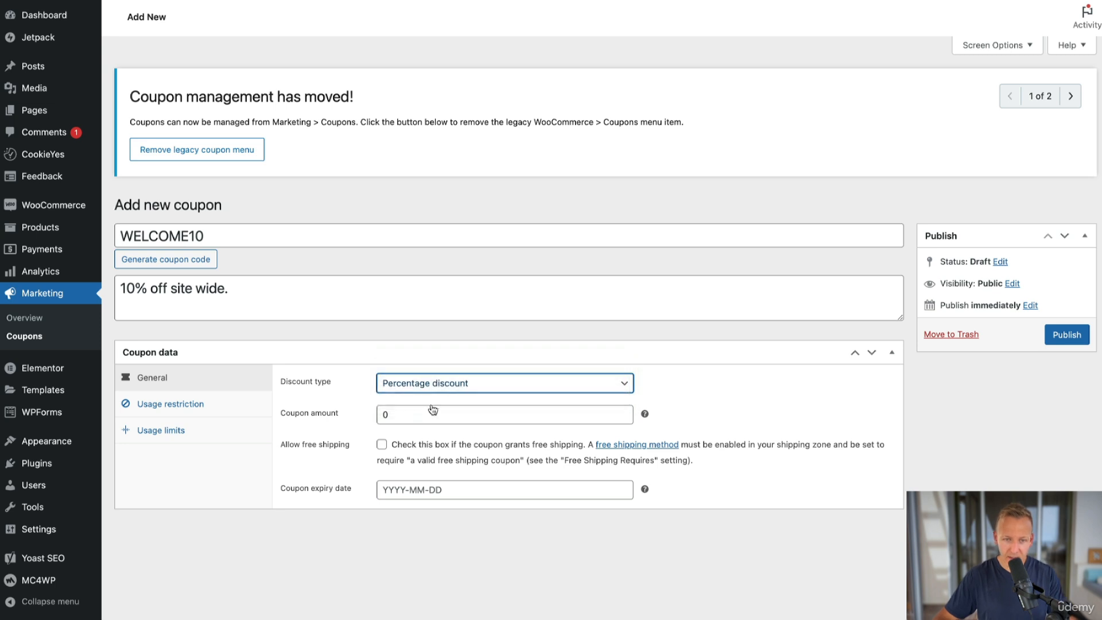
left_click(419, 416)
type("10")
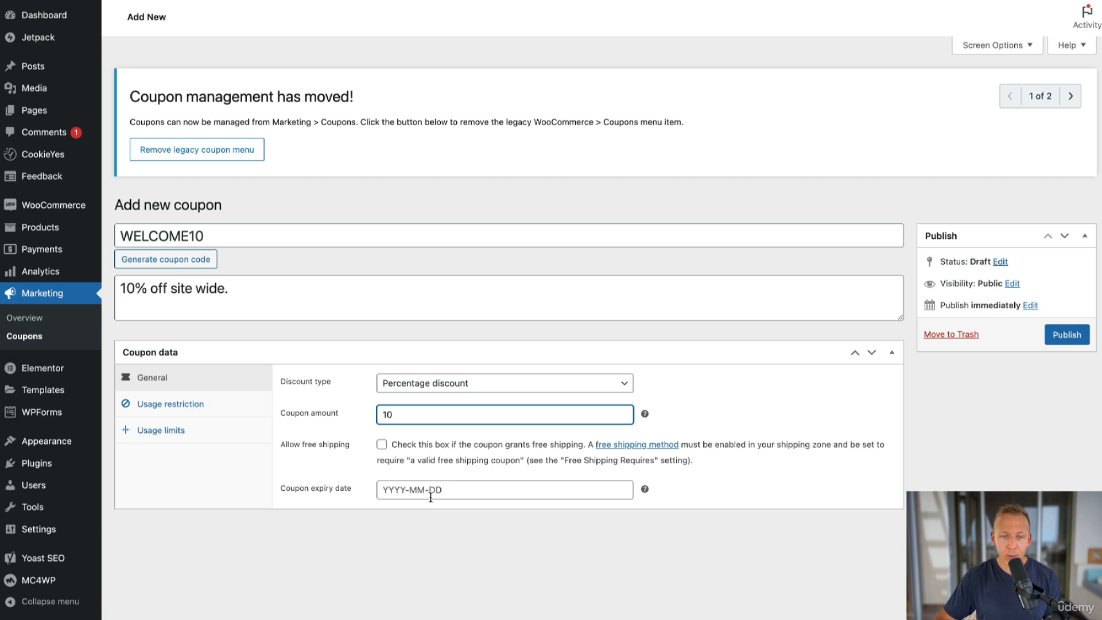
Review the coupon's usage restrictions and publish the coupon.
left_click(195, 405)
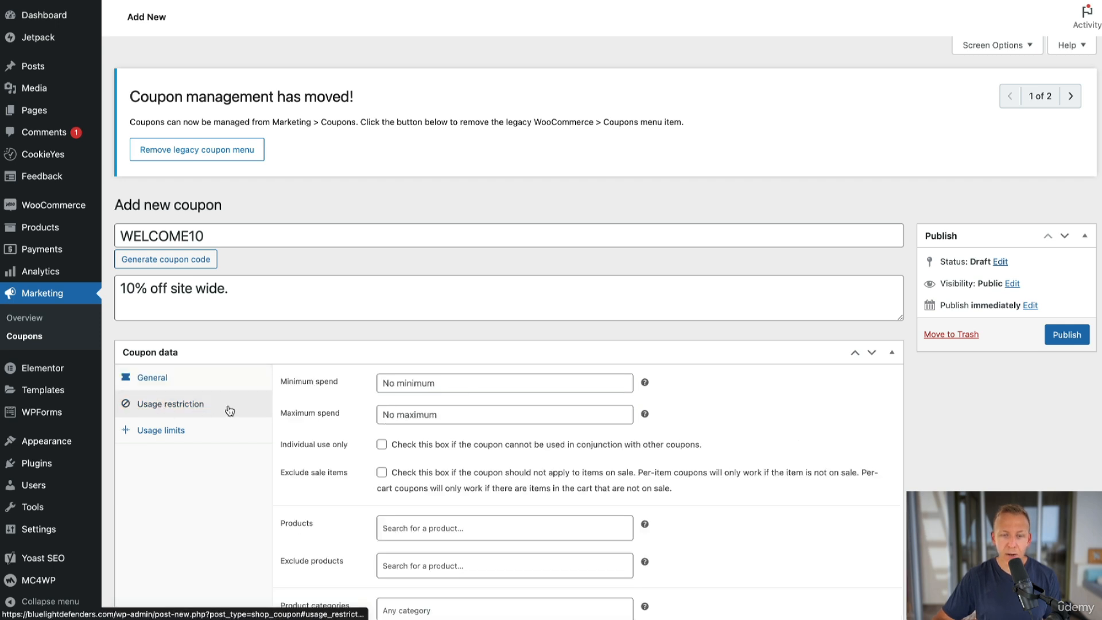
scroll(537, 462, "down", 3)
scroll(478, 416, "down", 2)
scroll(443, 409, "up", 5)
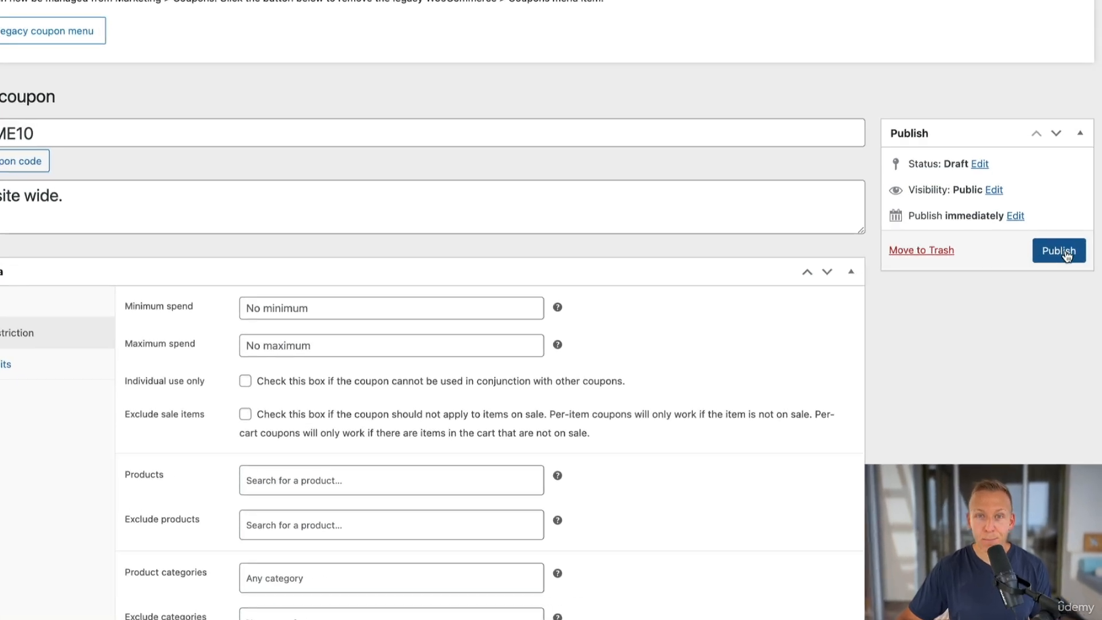
left_click(1066, 309)
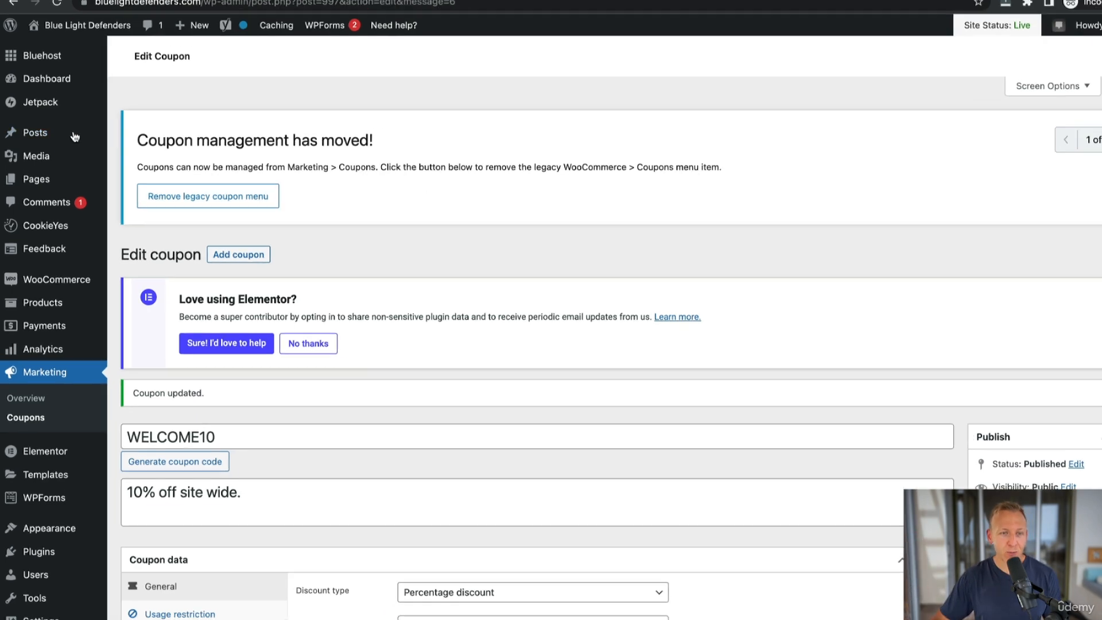
Create a new page titled Thank You.
mouse_move(31, 190)
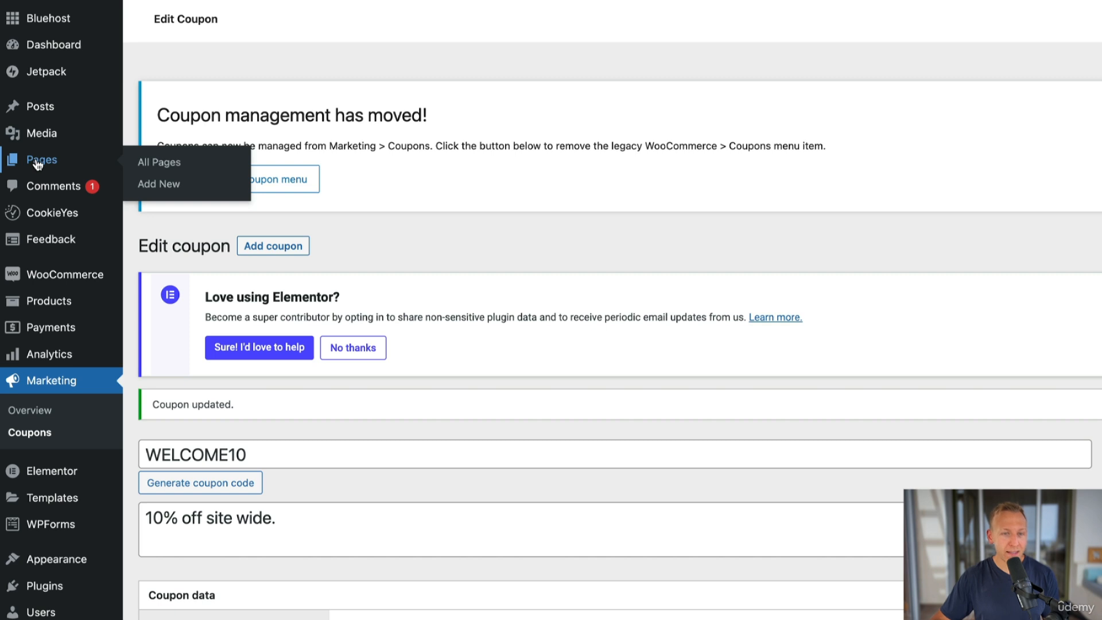
left_click(159, 184)
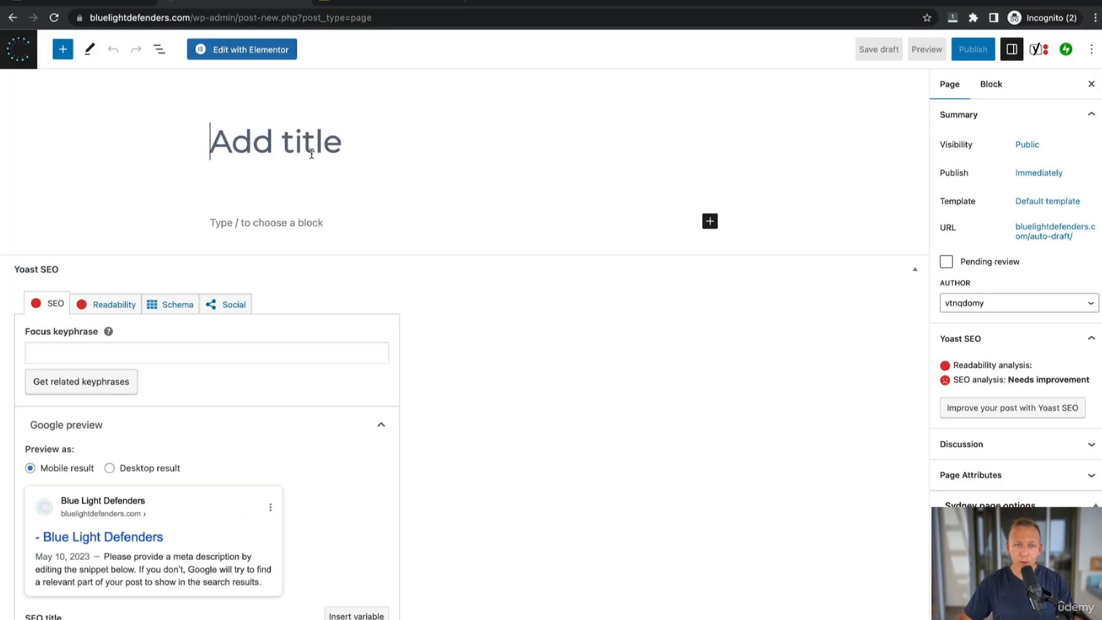
type("Thank ")
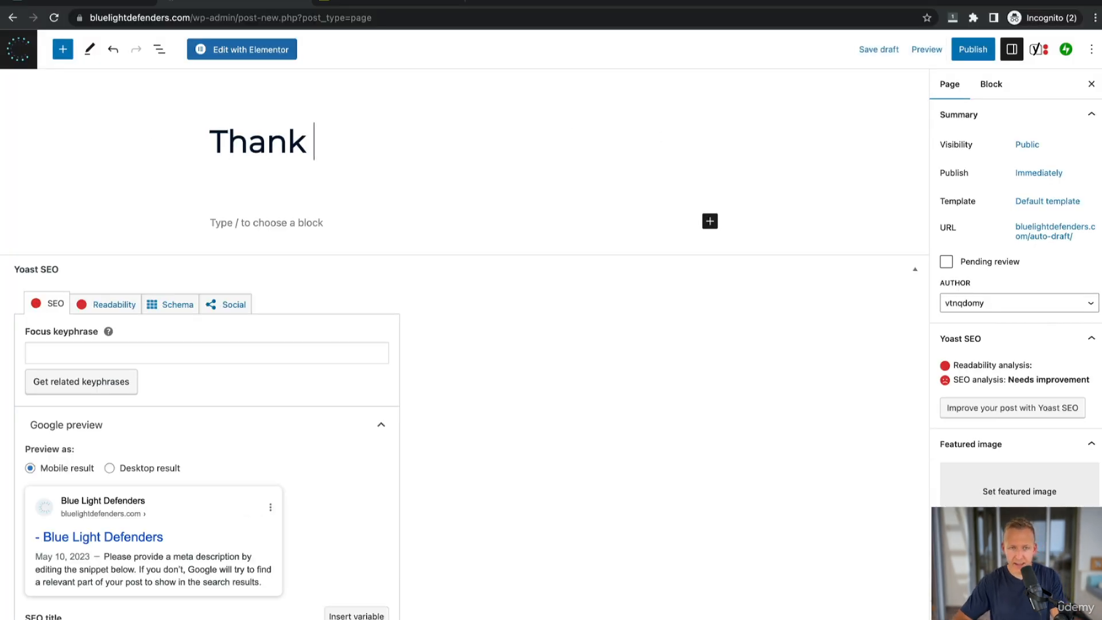
type("You")
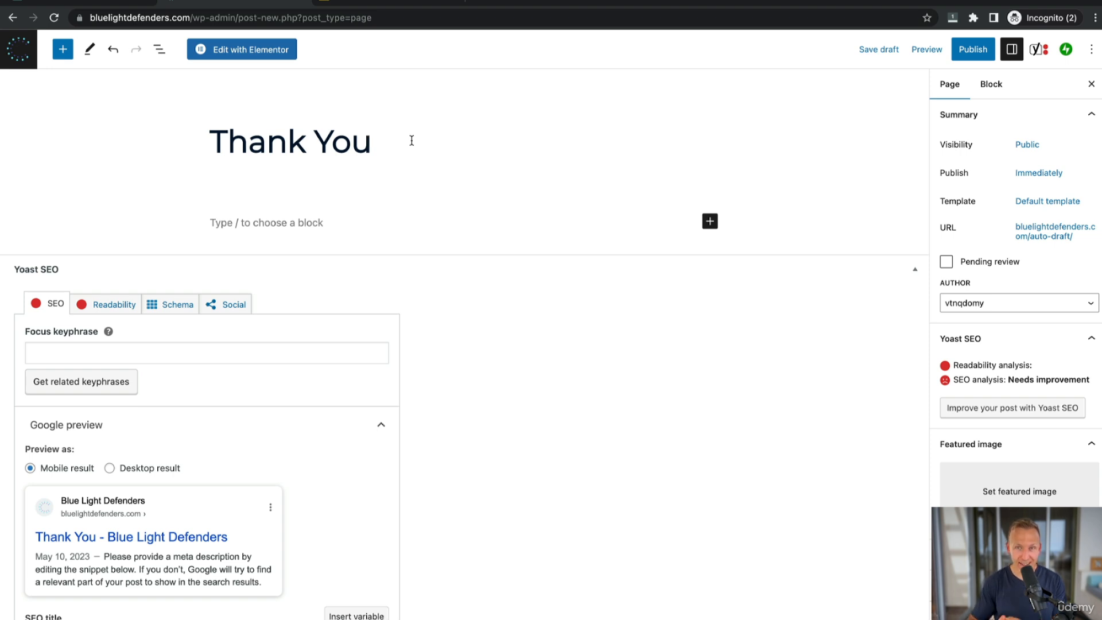
Write the page body: "Thank you for signing up!", "Here's your discount:", "WELCOME10" and "Enjoy!" as separate paragraphs.
left_click(406, 224)
type("Thank you f")
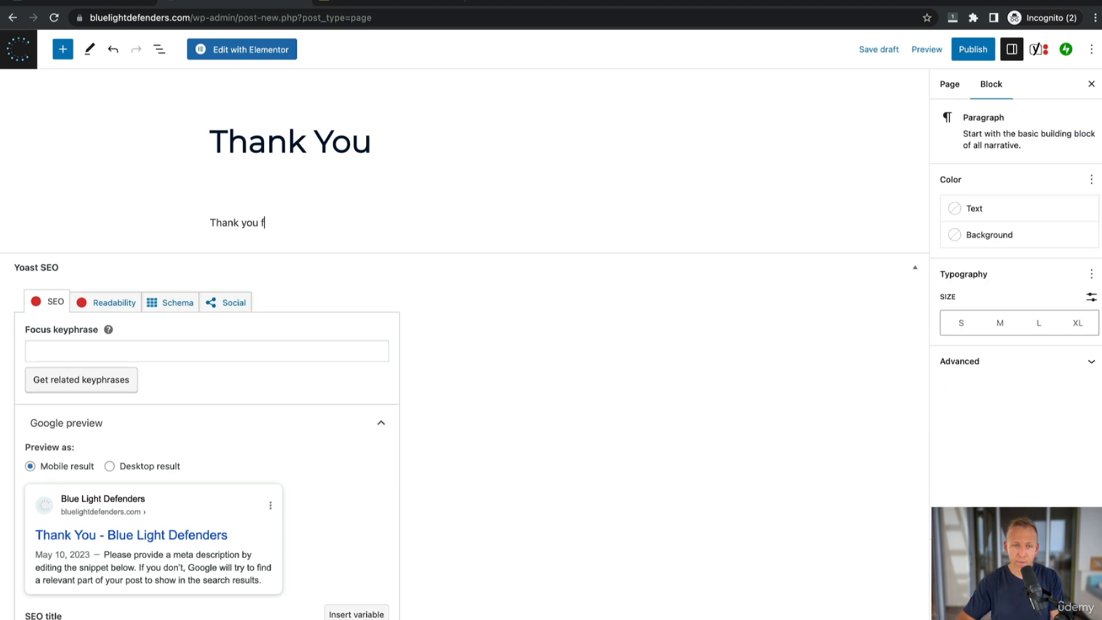
type("or signing up!")
key("Return")
type("Here's")
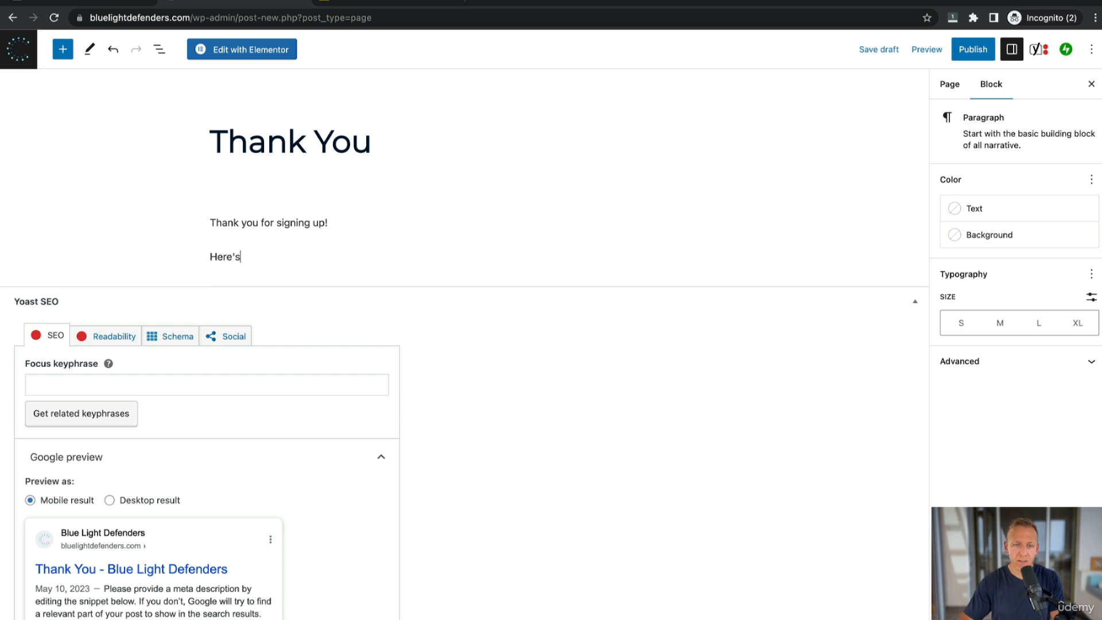
type(" your discount")
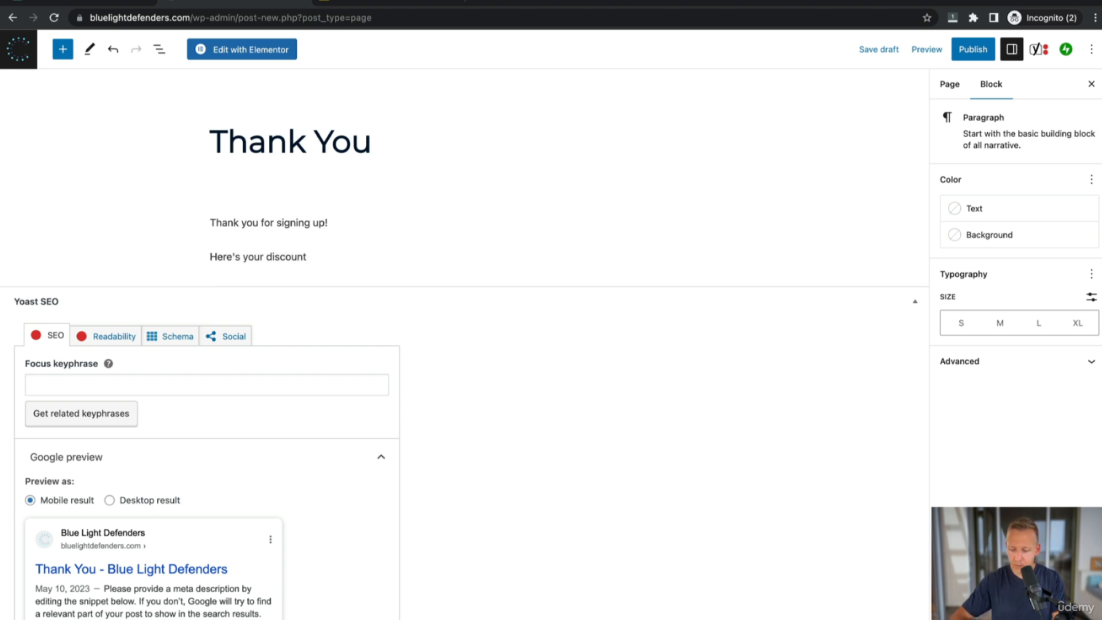
type(":")
key("Return")
type("WELCOME10")
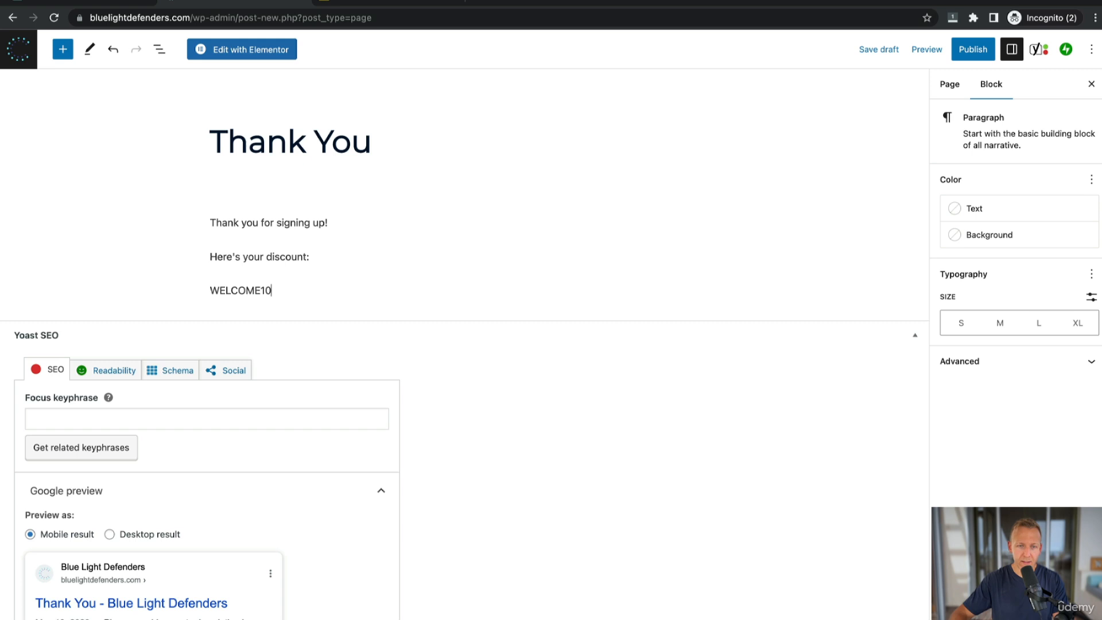
key("Return")
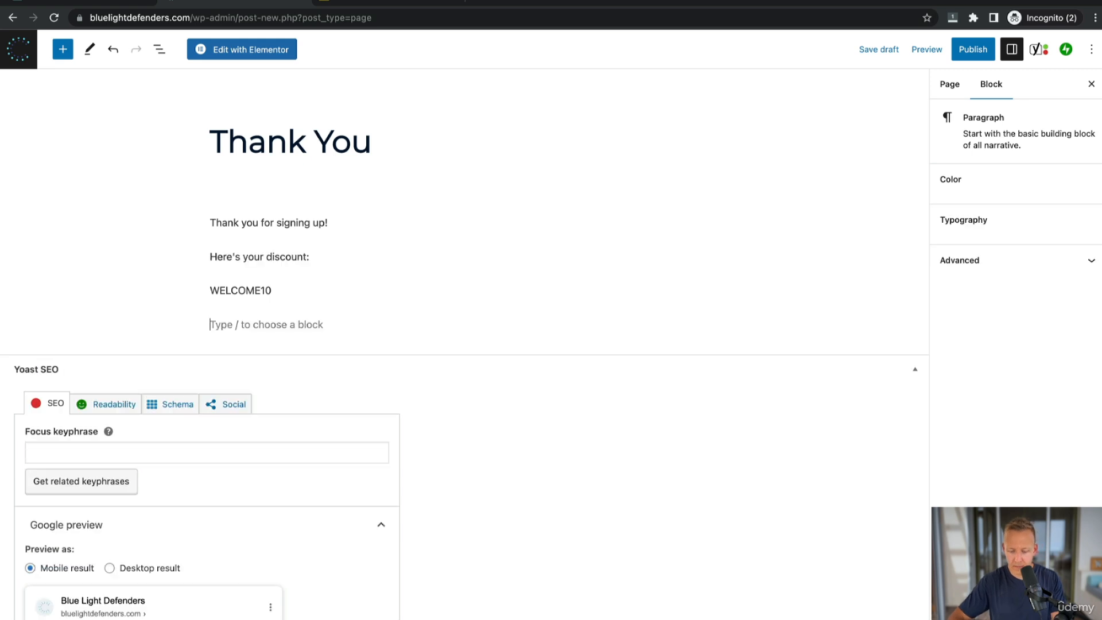
type("Enjoy!")
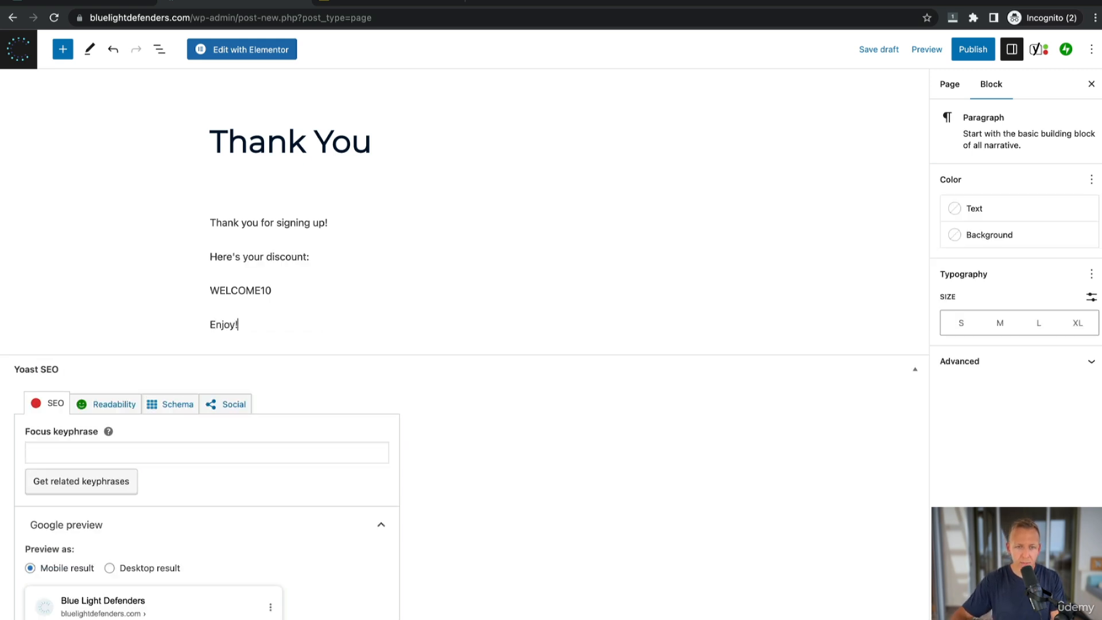
Make the WELCOME10 paragraph bold and medium size.
left_click(297, 291)
left_click_drag(274, 292, 208, 291)
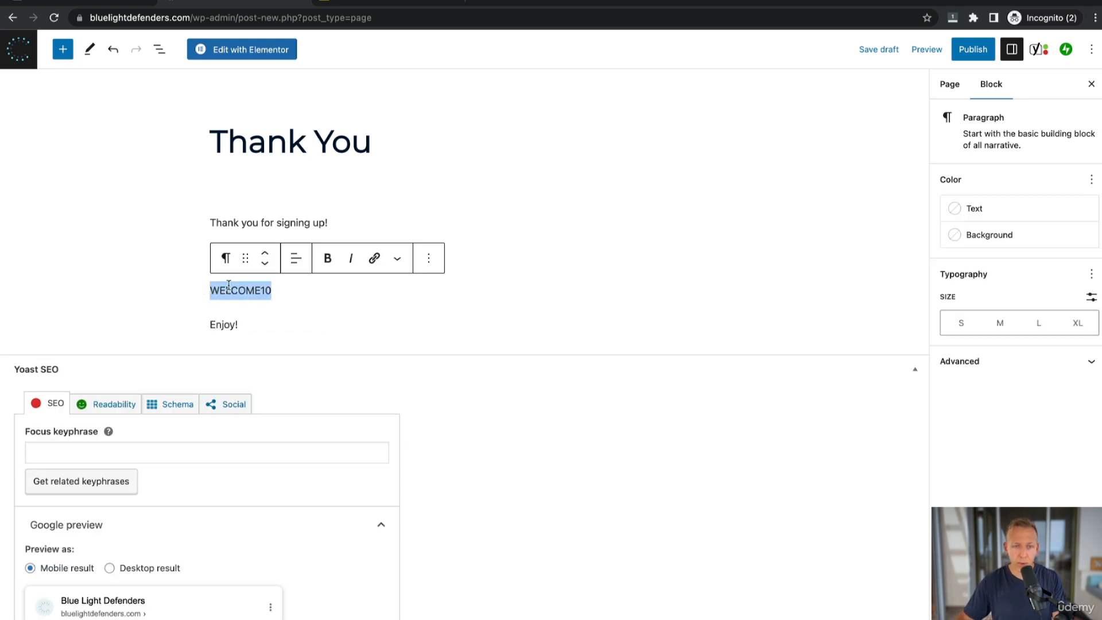
left_click(326, 271)
left_click(1005, 324)
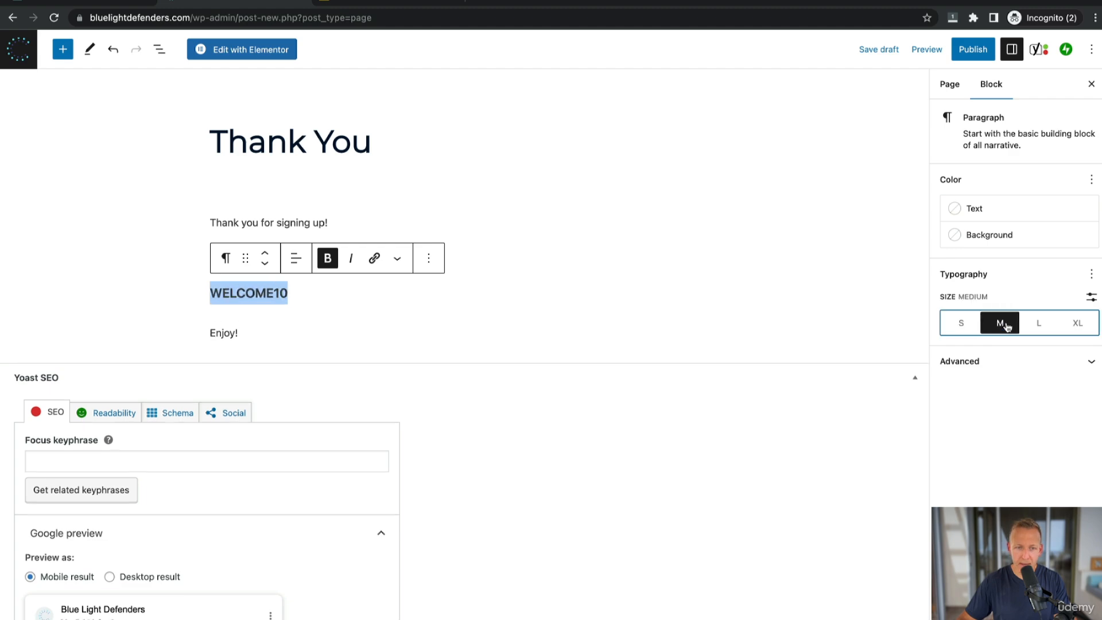
left_click(539, 344)
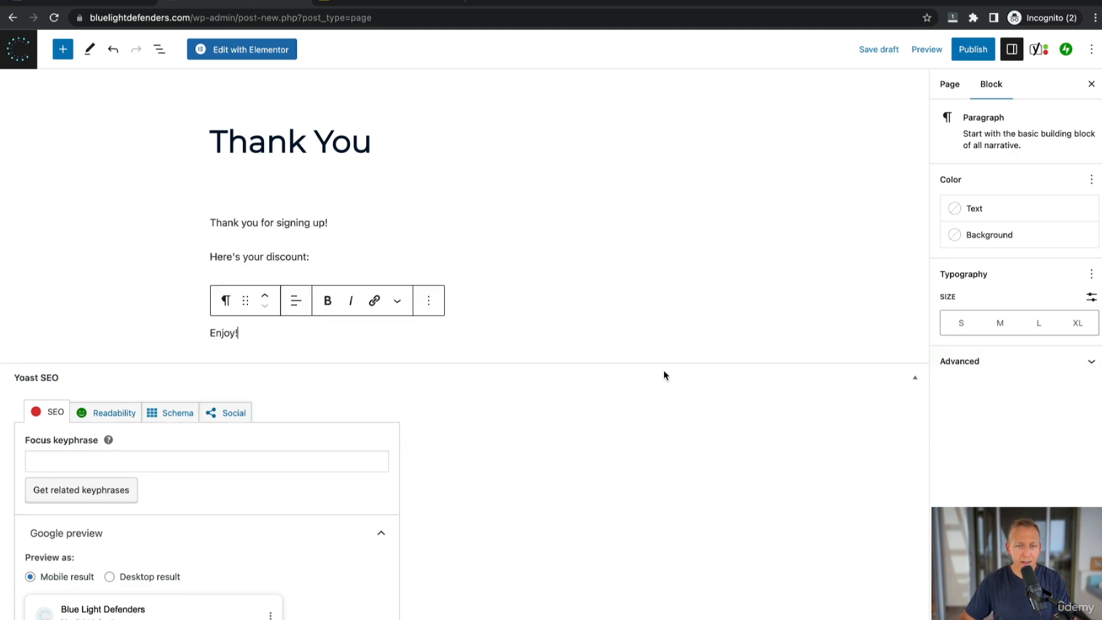
Publish the Thank You page.
left_click(482, 152)
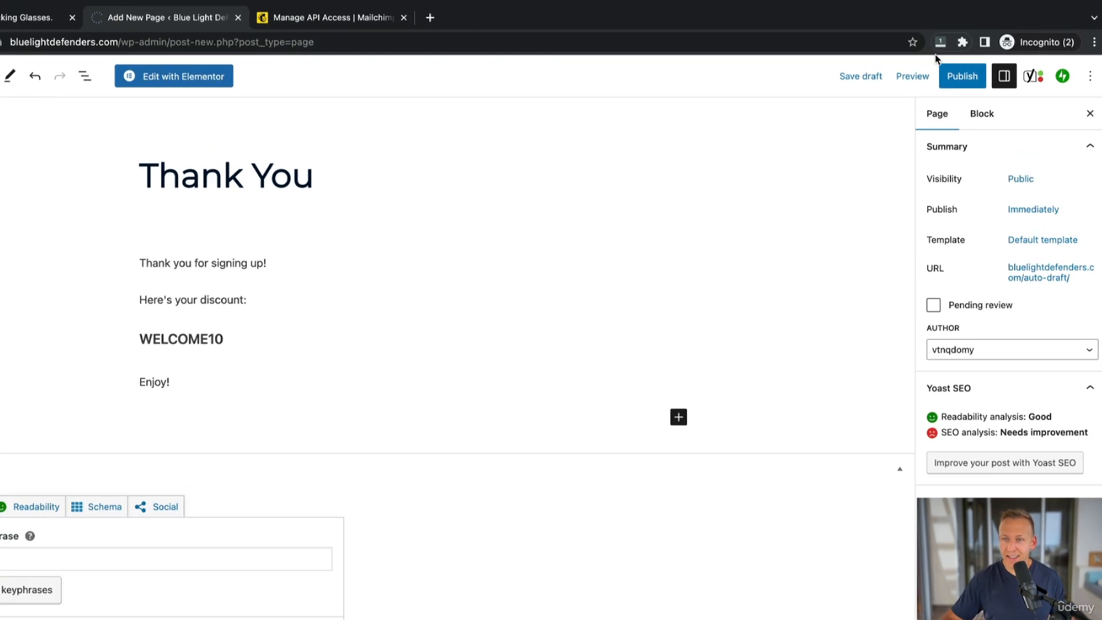
left_click(973, 49)
left_click(976, 52)
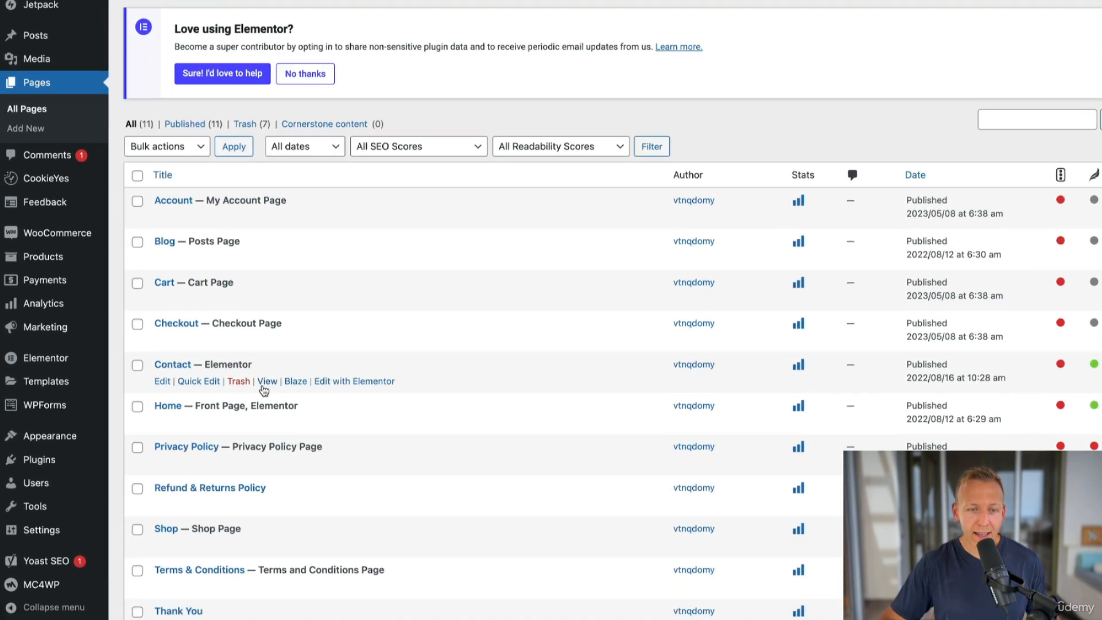
Copy the Thank You page's link address from the pages list.
scroll(264, 390, "down", 3)
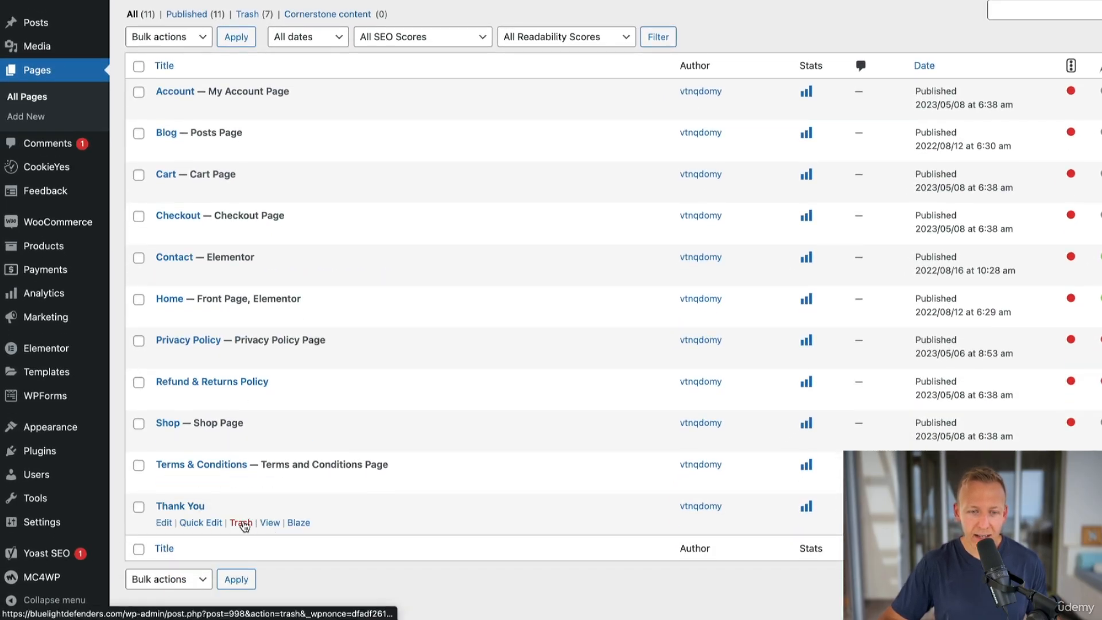
right_click(273, 526)
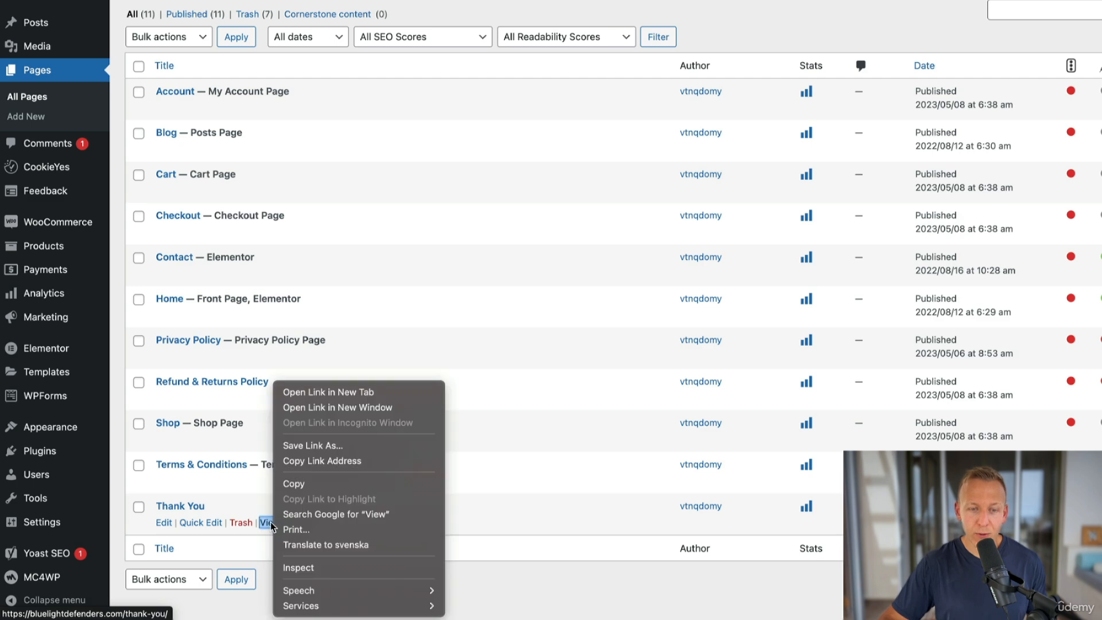
left_click(334, 461)
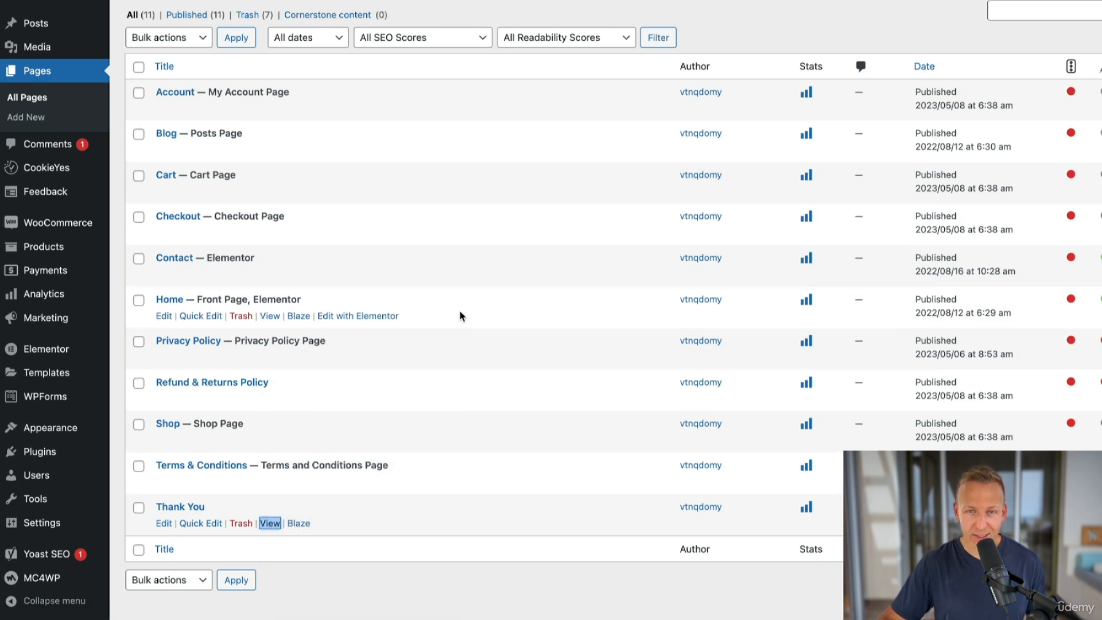
Open the Messages settings of the Mailchimp Top Bar.
scroll(459, 312, "up", 3)
mouse_move(44, 599)
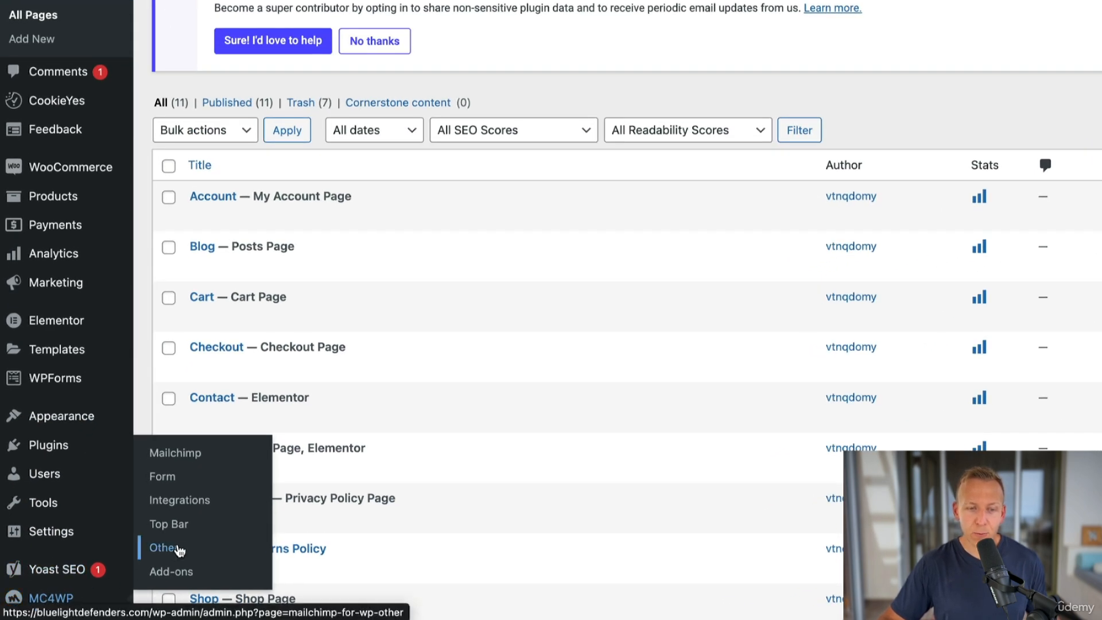
left_click(178, 525)
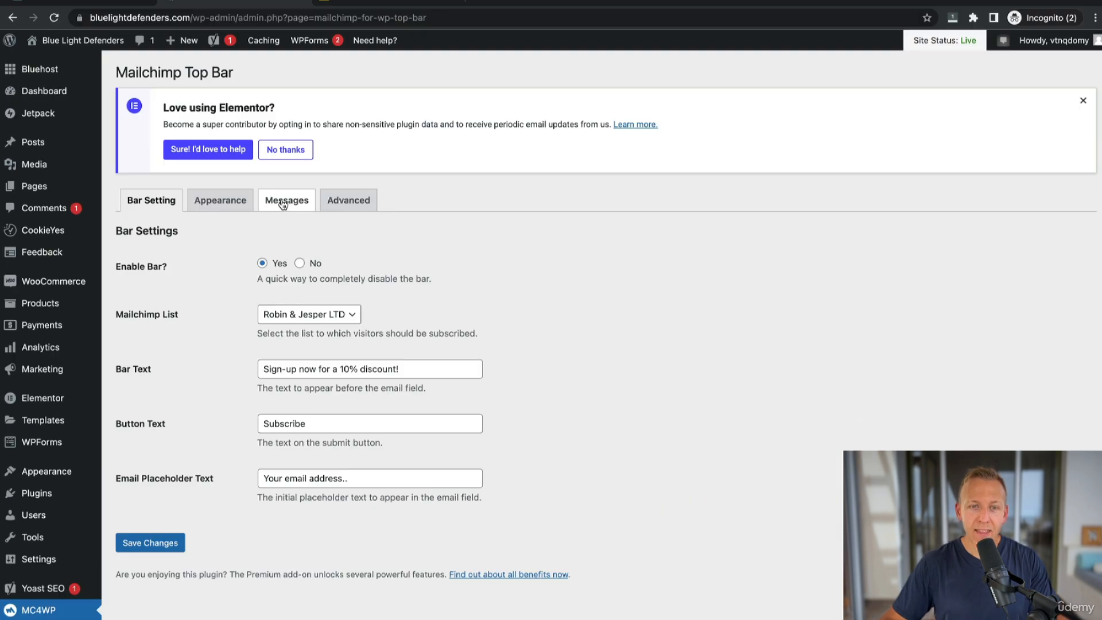
left_click(285, 201)
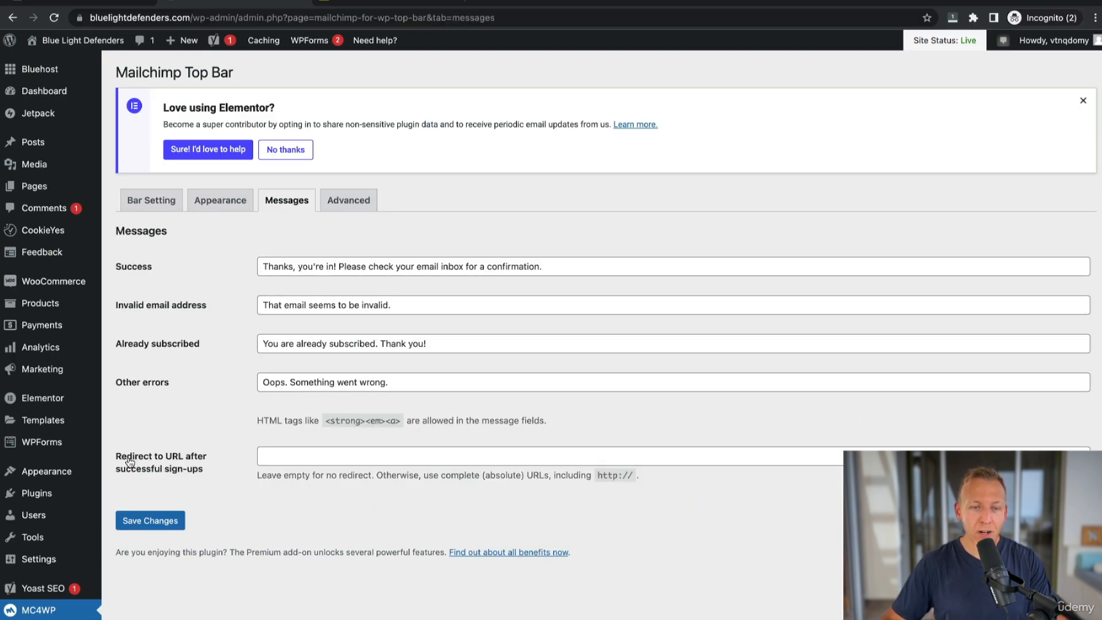
Paste the Thank You page link as the redirect URL after successful sign-ups and save the changes.
left_click(291, 458)
key("ctrl+v")
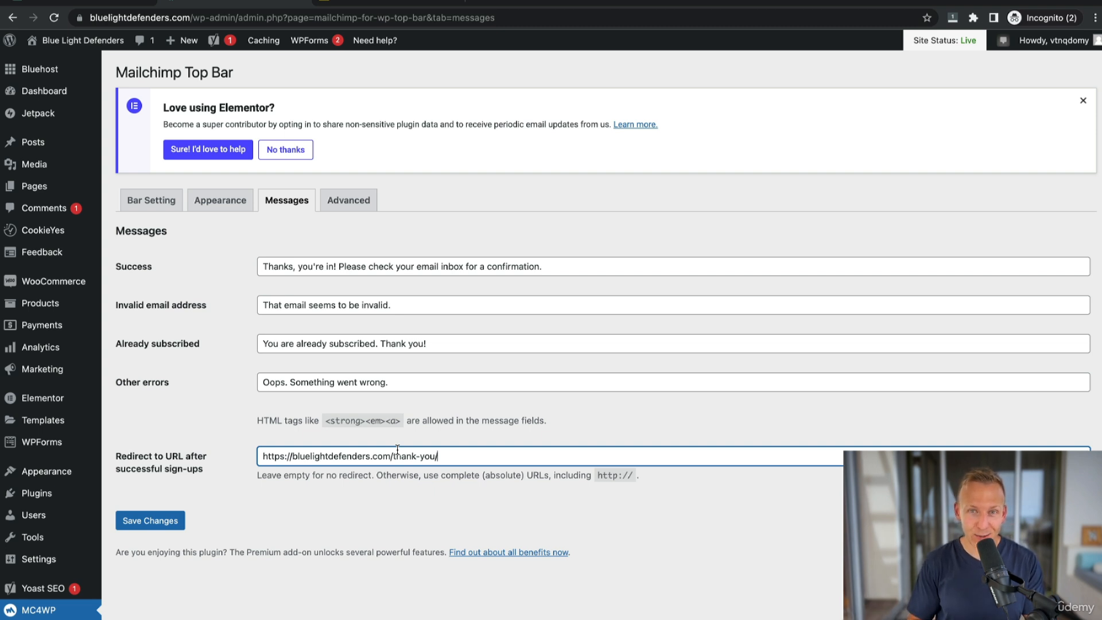
left_click(173, 522)
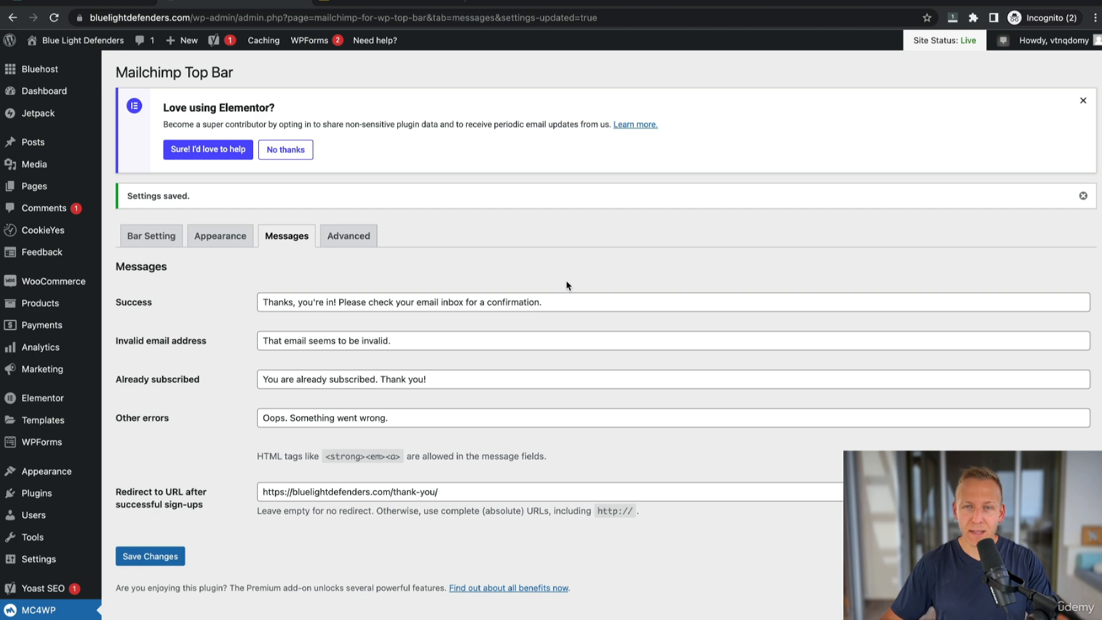
Open the store from the admin bar and go from the cart to checkout.
mouse_move(81, 41)
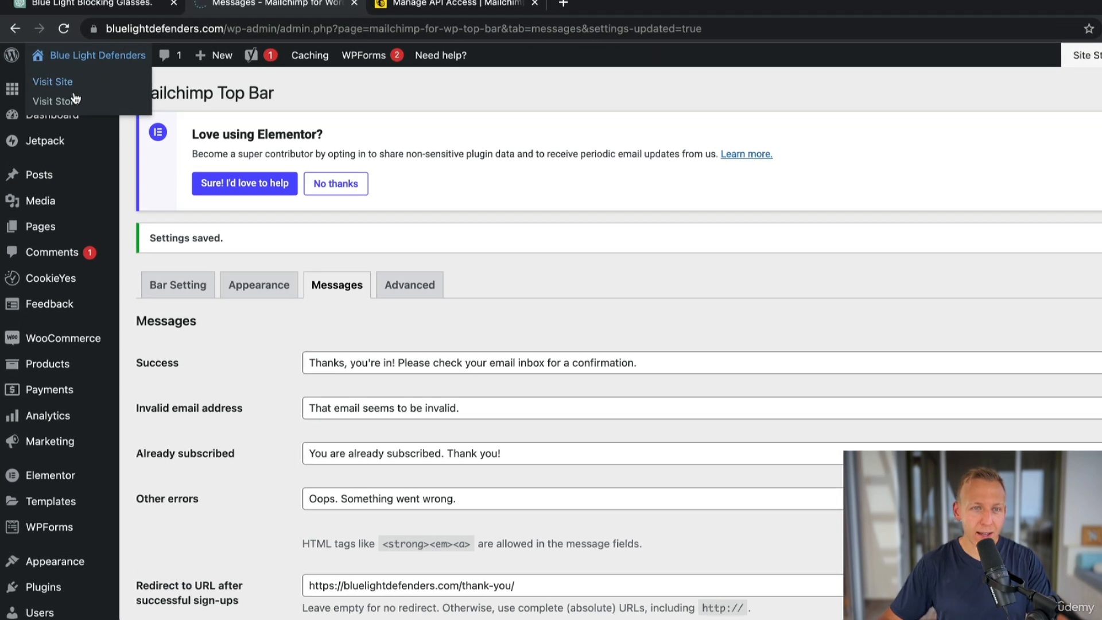
left_click(64, 101)
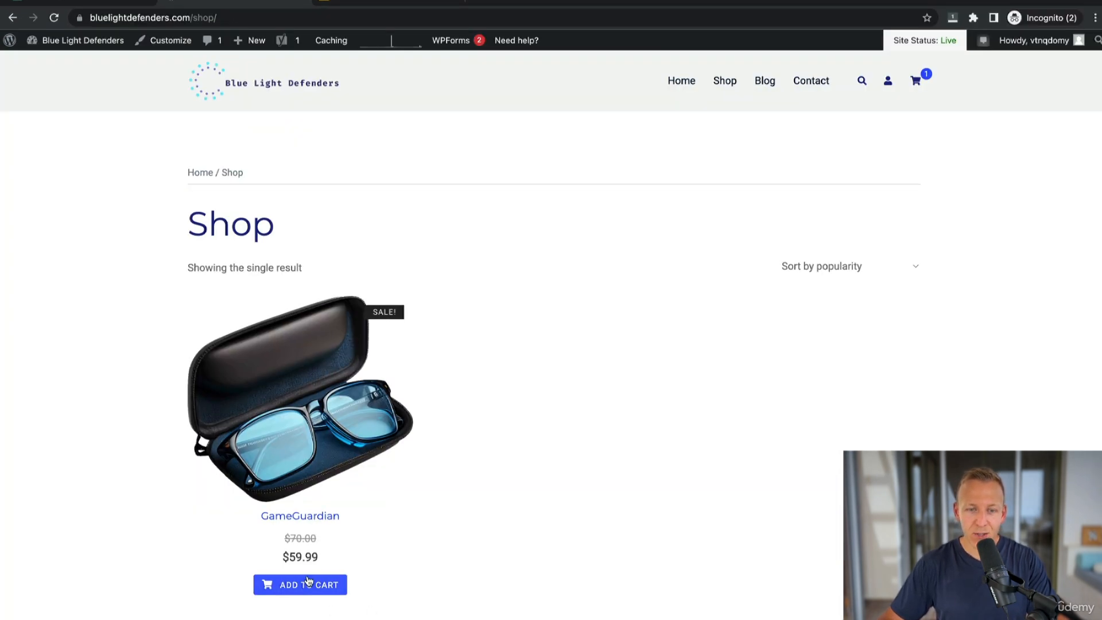
mouse_move(916, 80)
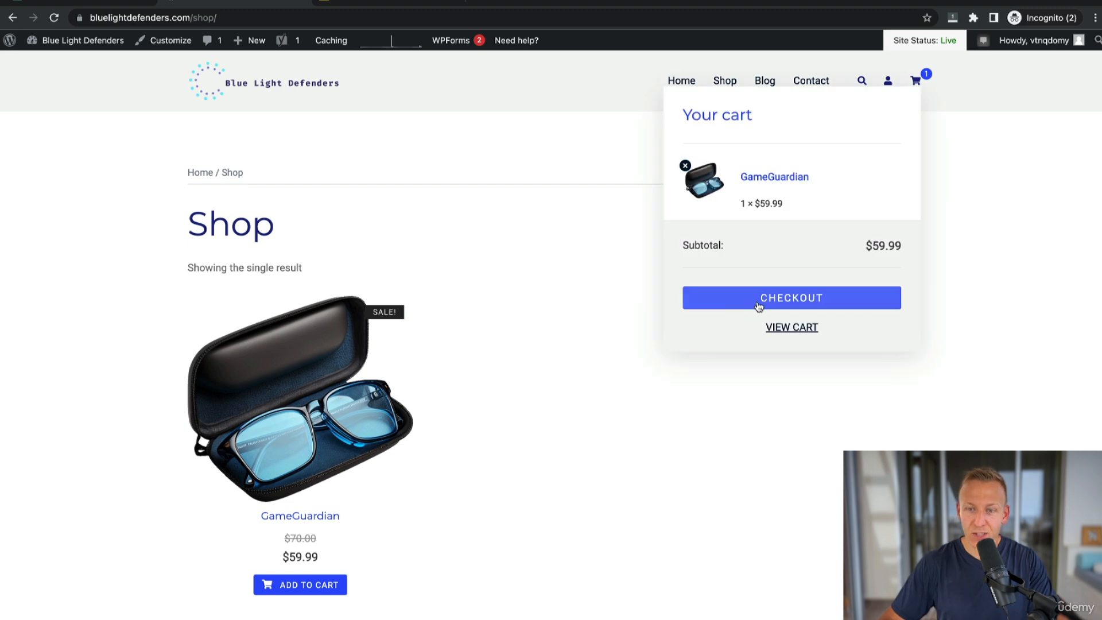
left_click(758, 305)
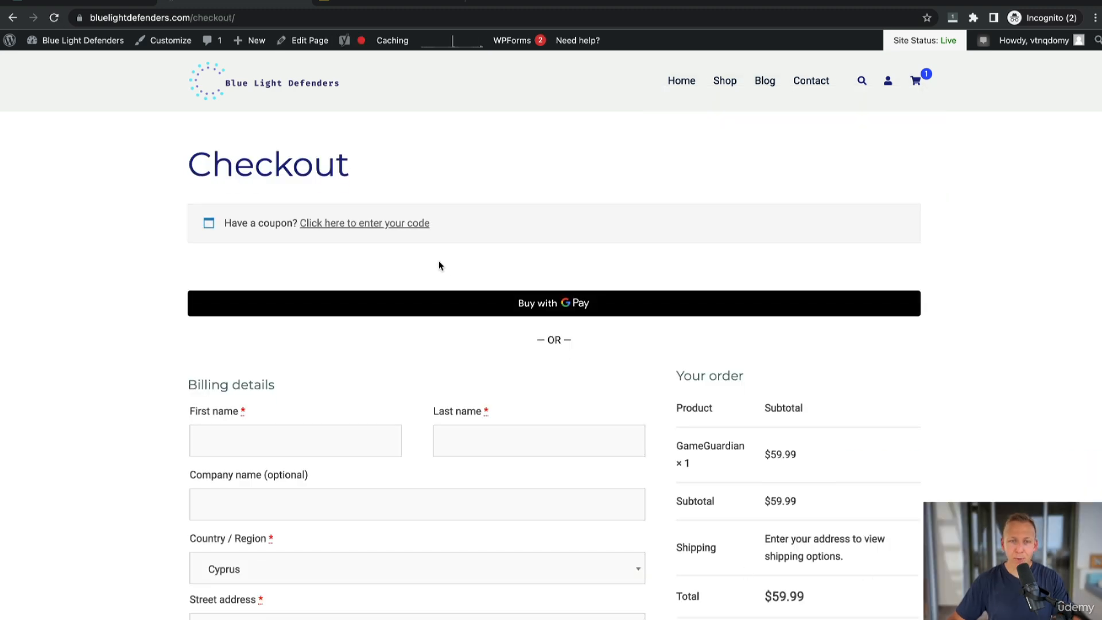
Apply the coupon code WELCOME10 at checkout and review the discounted order summary.
left_click(406, 223)
type("WELCOME10")
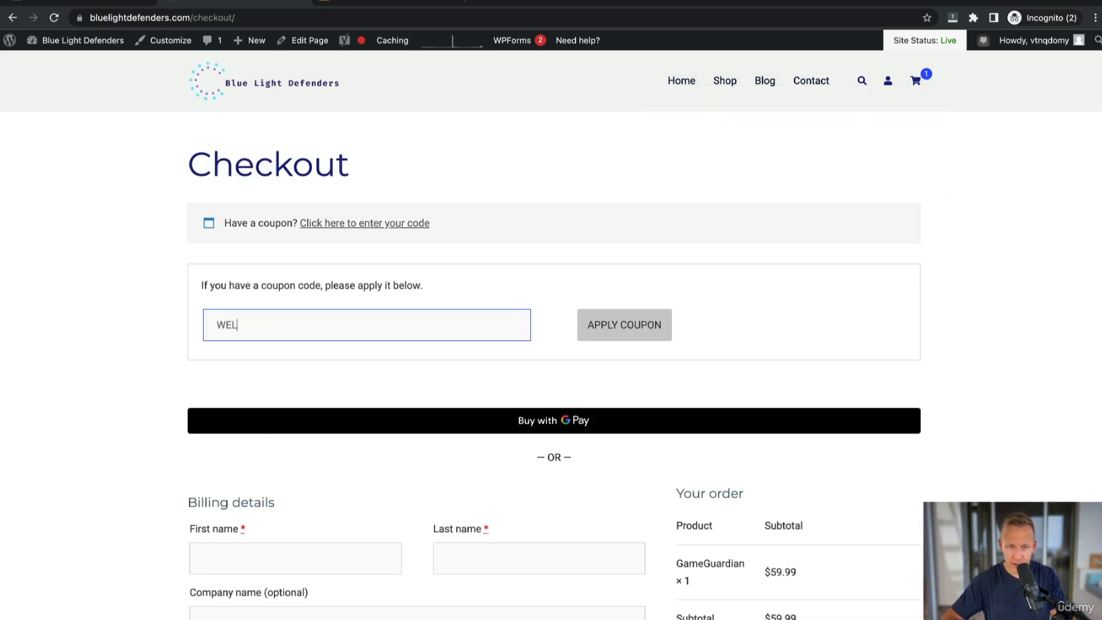
left_click(623, 325)
scroll(804, 373, "down", 4)
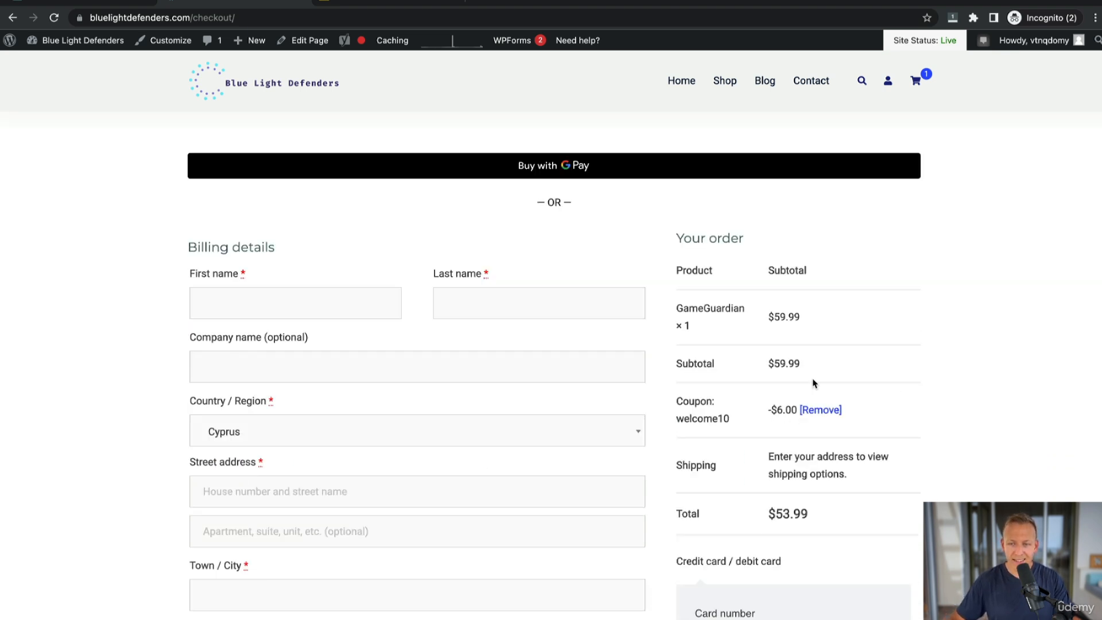
scroll(689, 402, "up", 4)
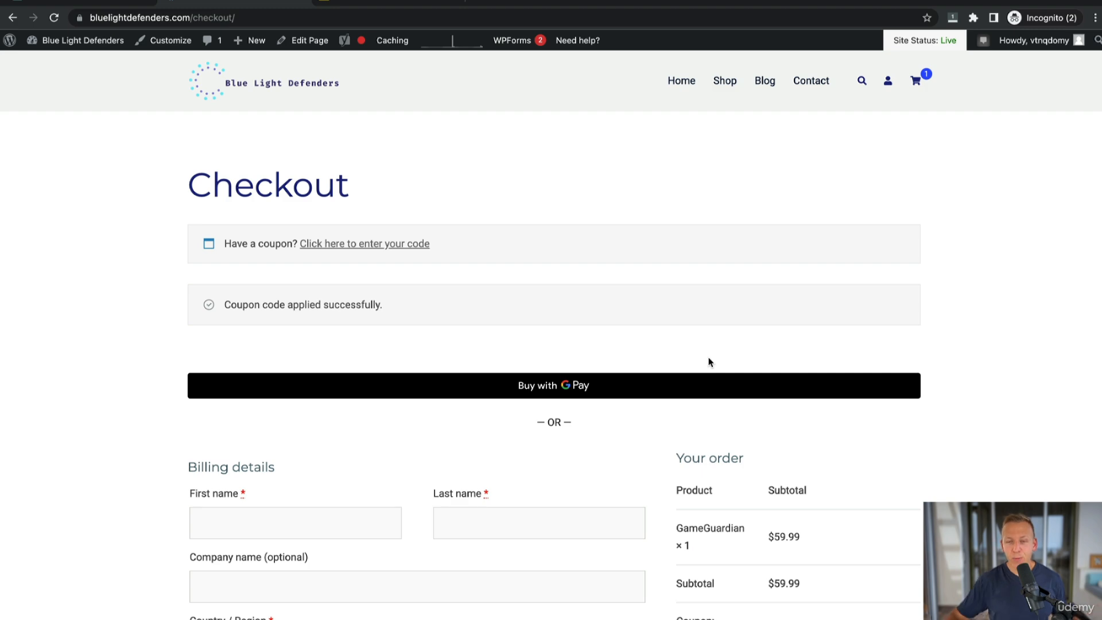
scroll(710, 362, "down", 7)
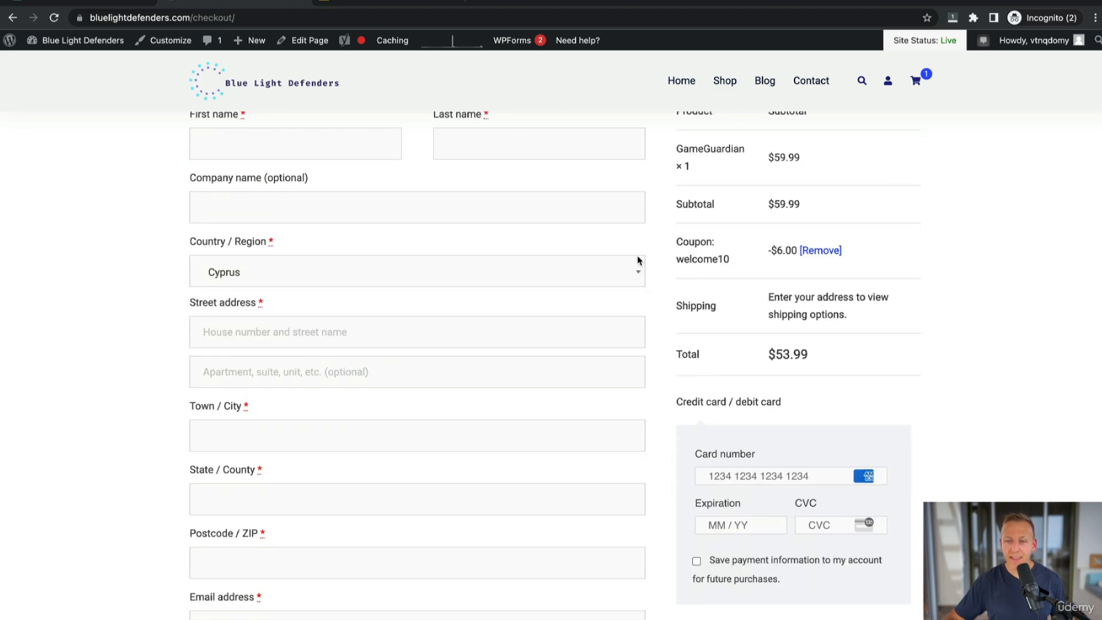
scroll(827, 298, "down", 4)
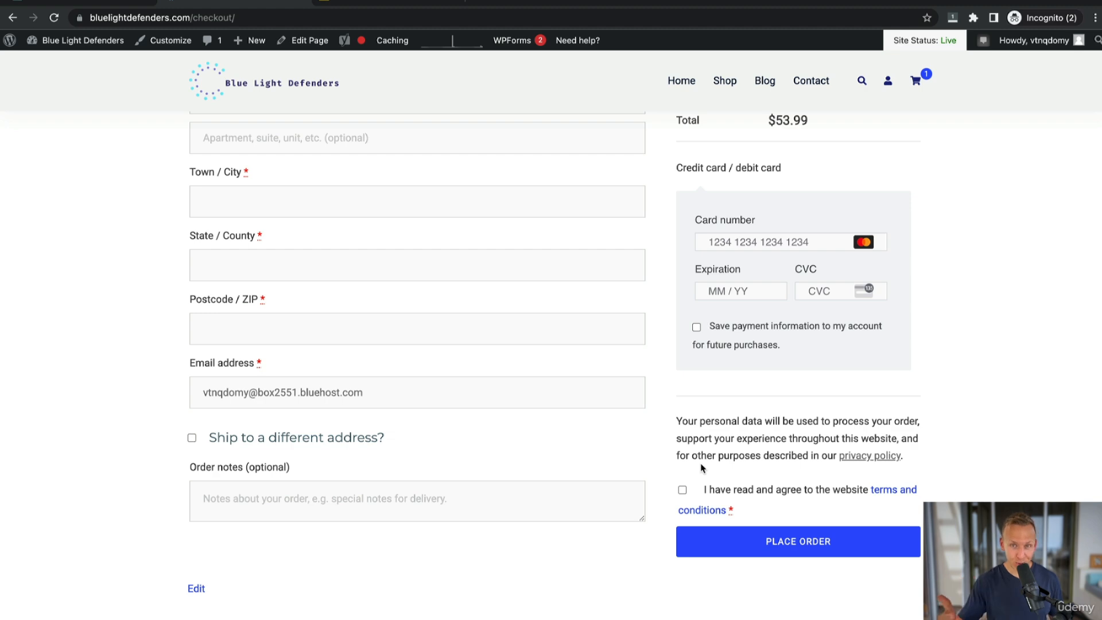
scroll(295, 301, "up", 10)
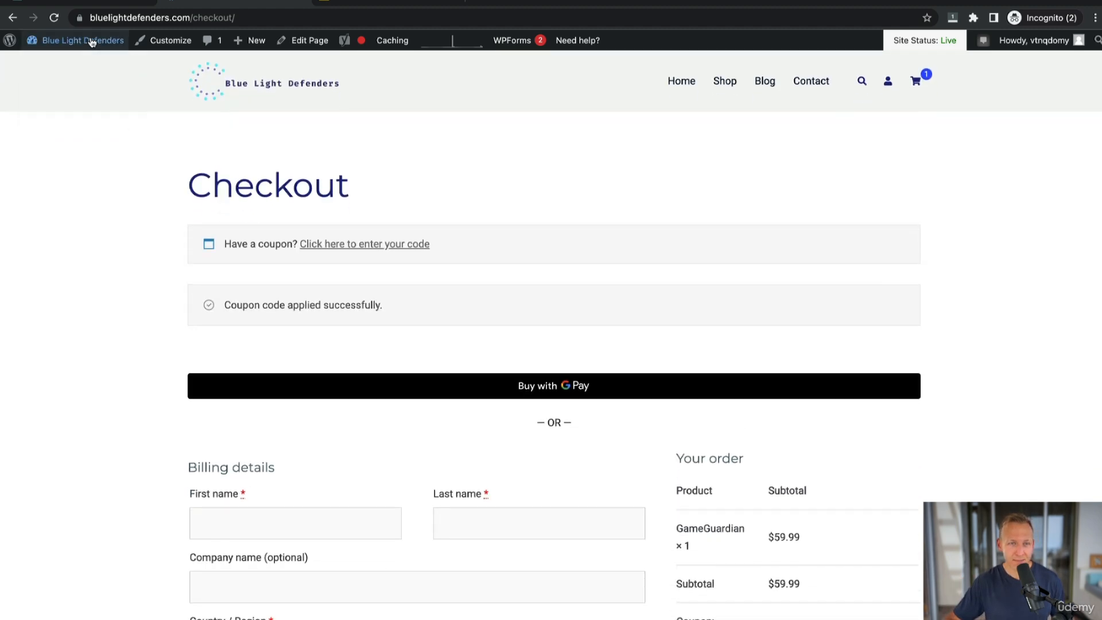
Search for mailchimp for woocommerce in Add Plugins and install the Mailchimp for WooCommerce plugin.
mouse_move(89, 42)
left_click(68, 63)
mouse_move(33, 568)
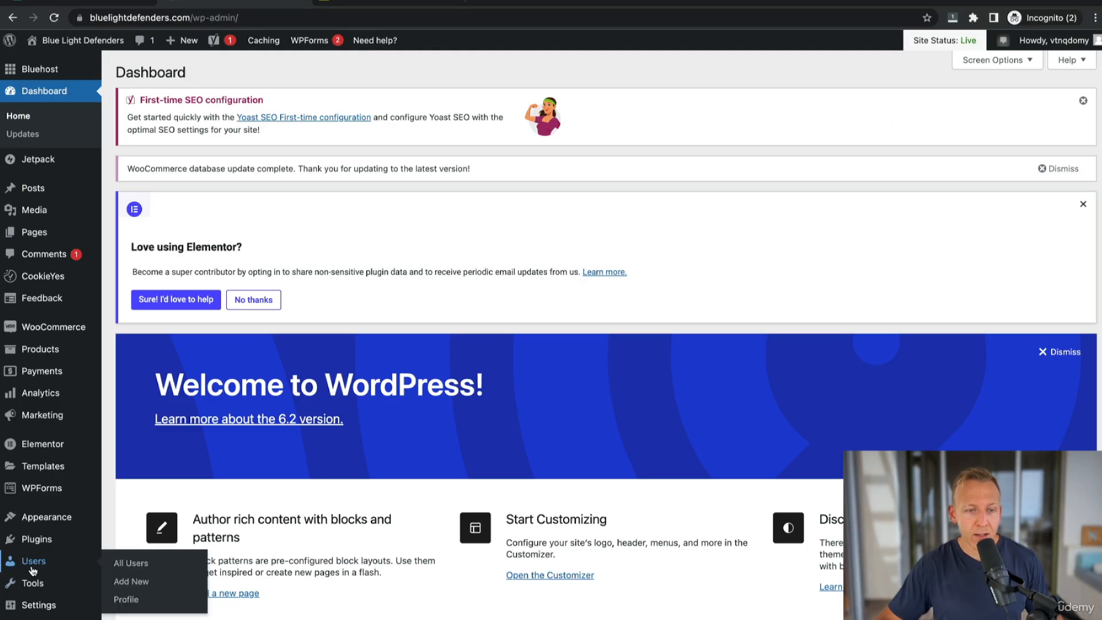
mouse_move(41, 543)
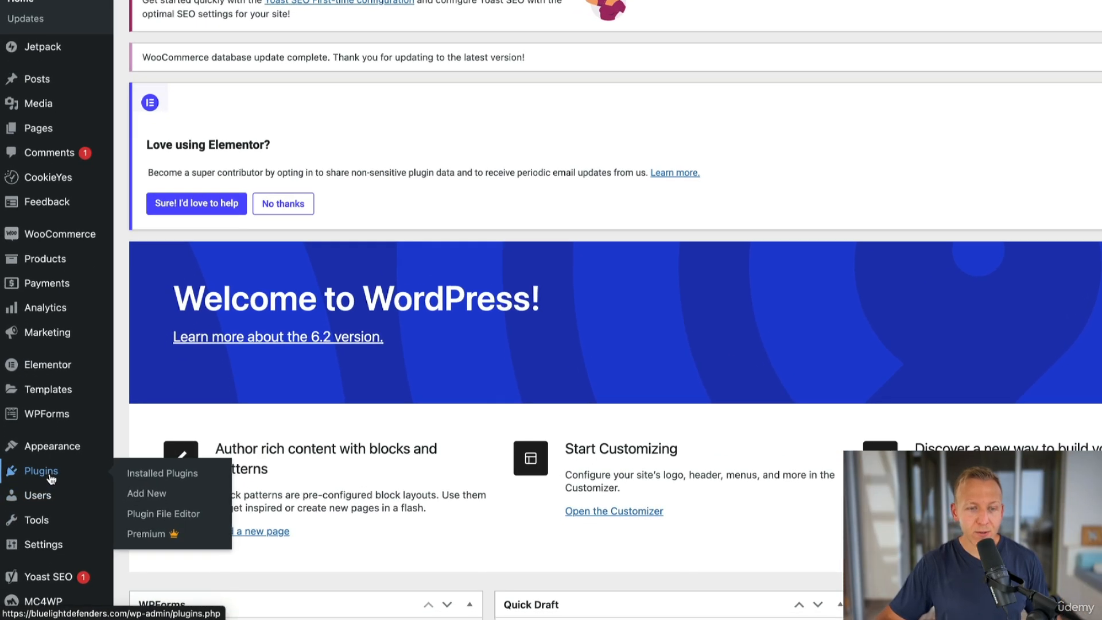
left_click(148, 564)
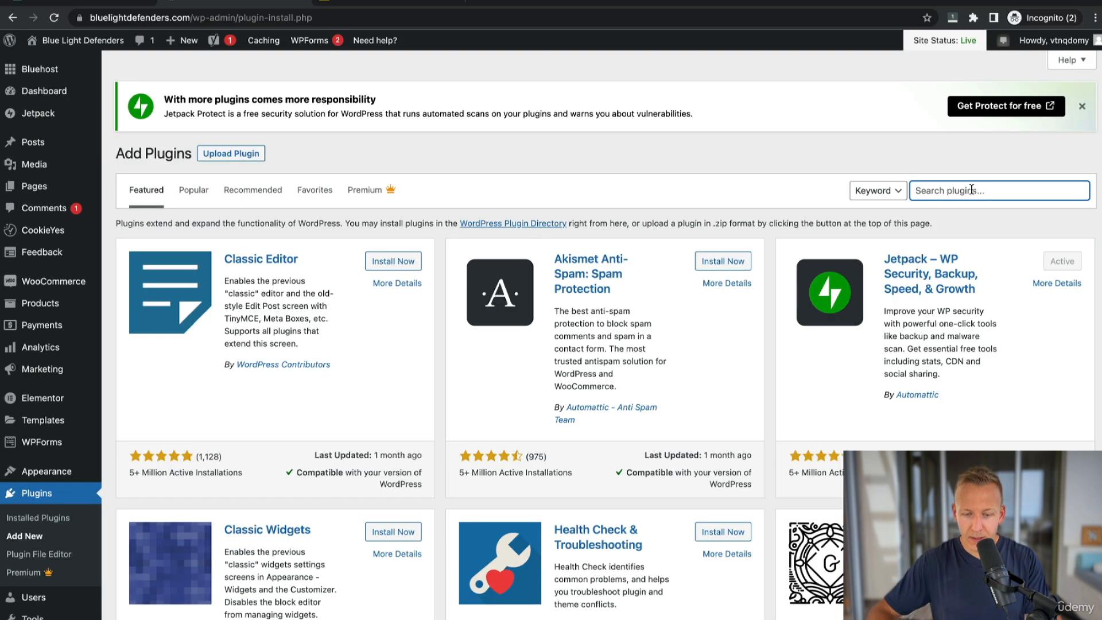
type("mailchimp for woocommerce")
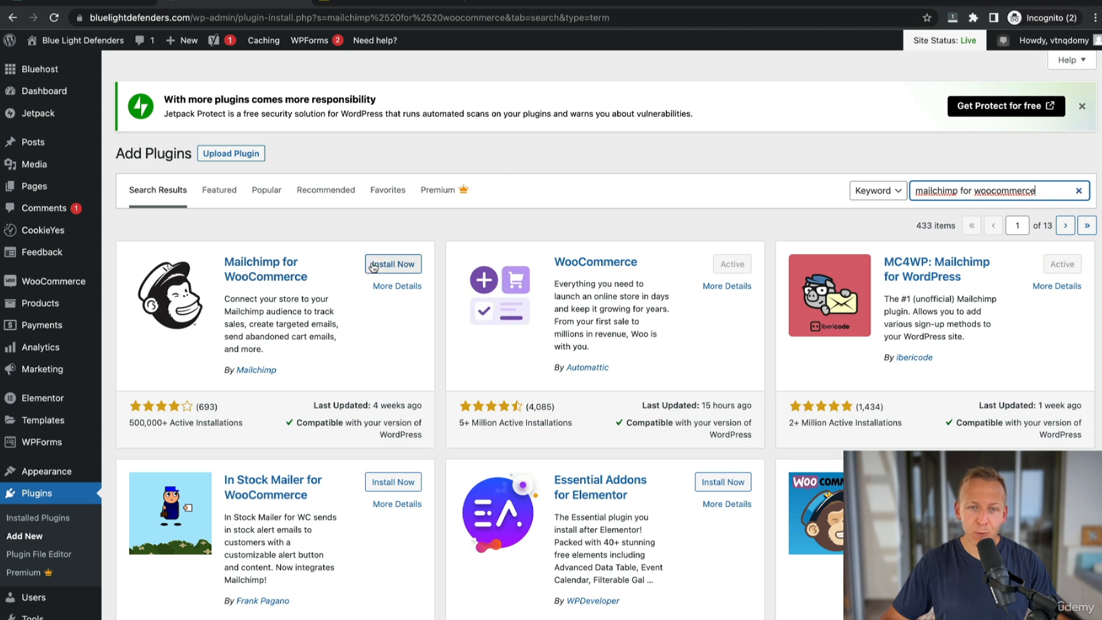
left_click(394, 264)
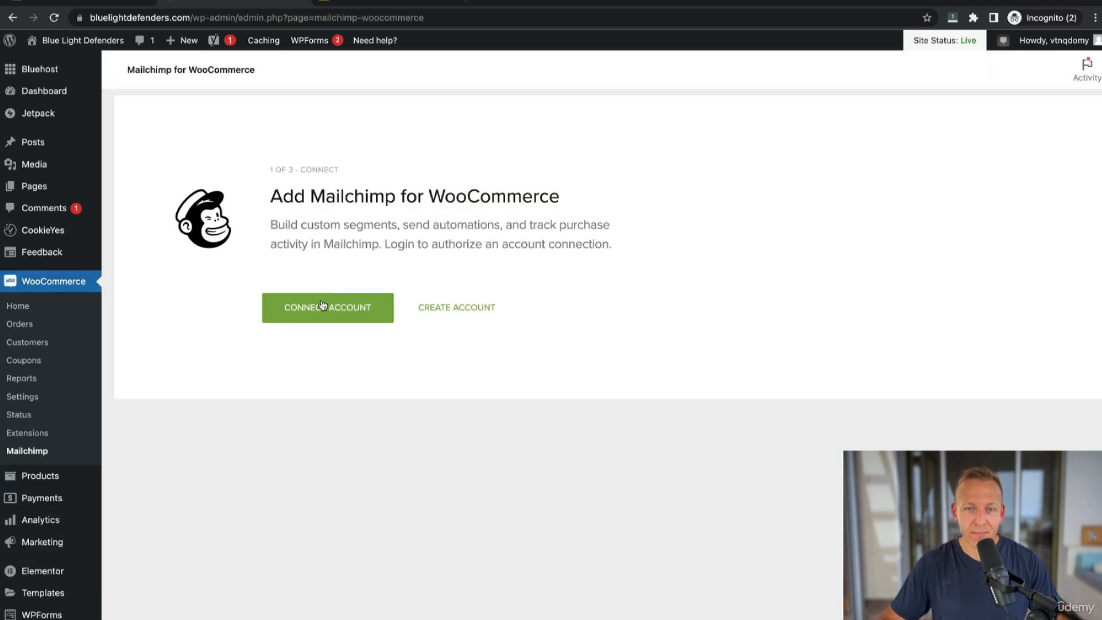
Connect the Mailchimp account and allow Mailchimp for WooCommerce access.
left_click(331, 311)
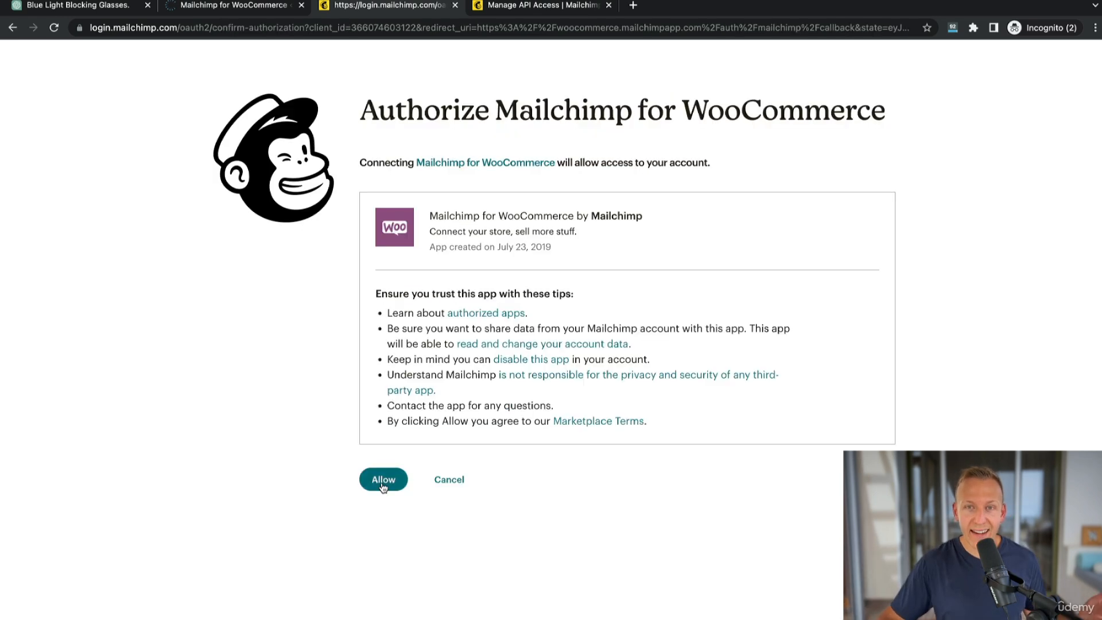
left_click(381, 481)
Replace the store settings e-mail with the store's contact e-mail address and continue to the next step.
left_click_drag(782, 371, 626, 375)
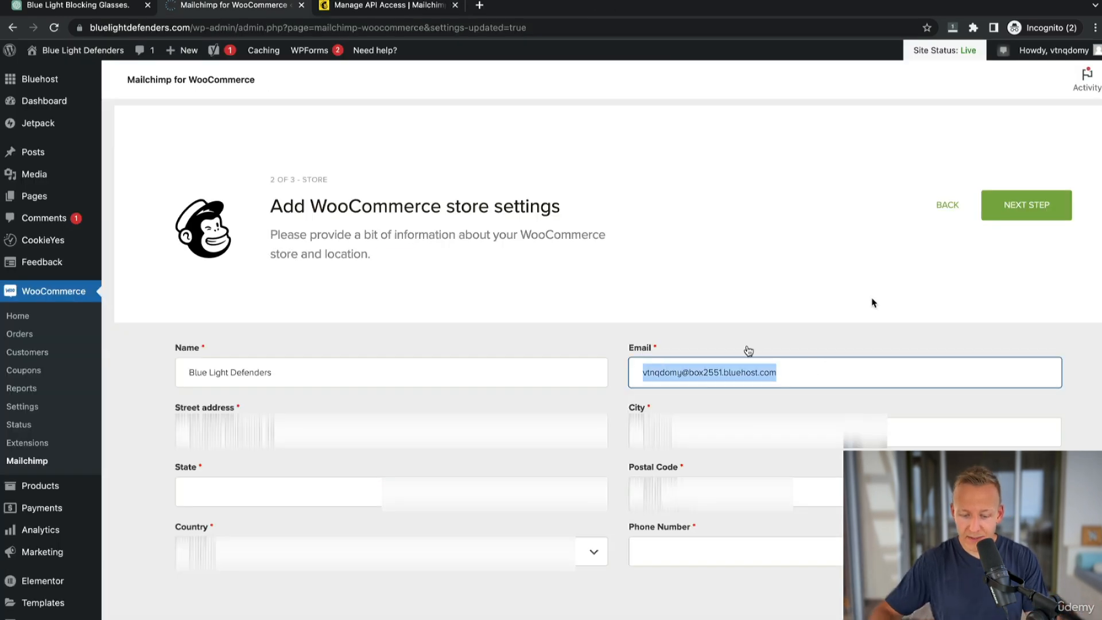
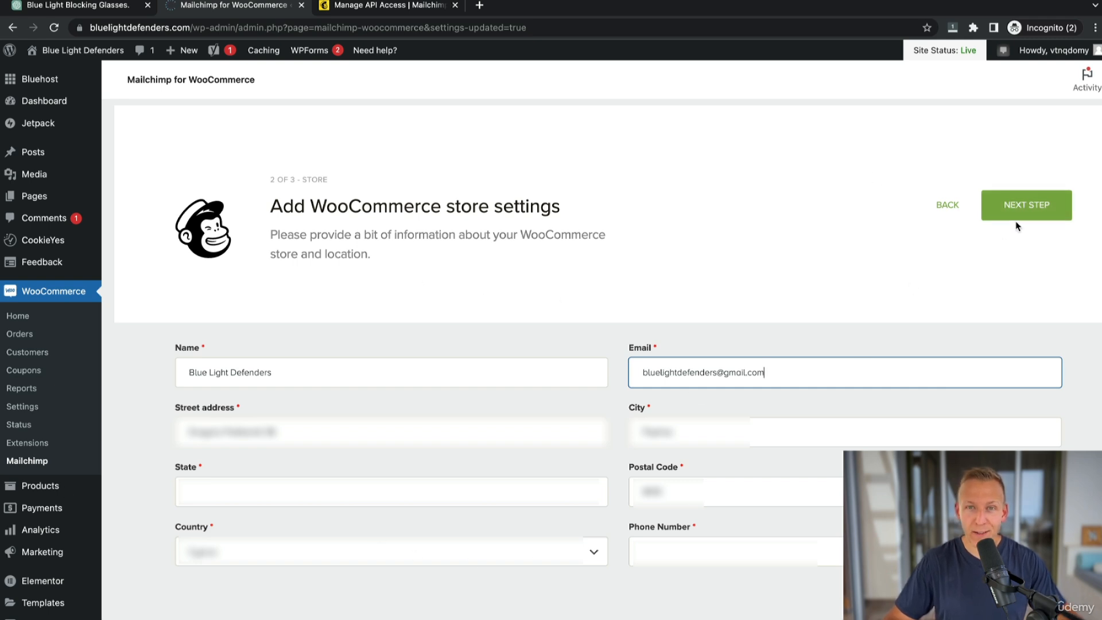
left_click(1032, 207)
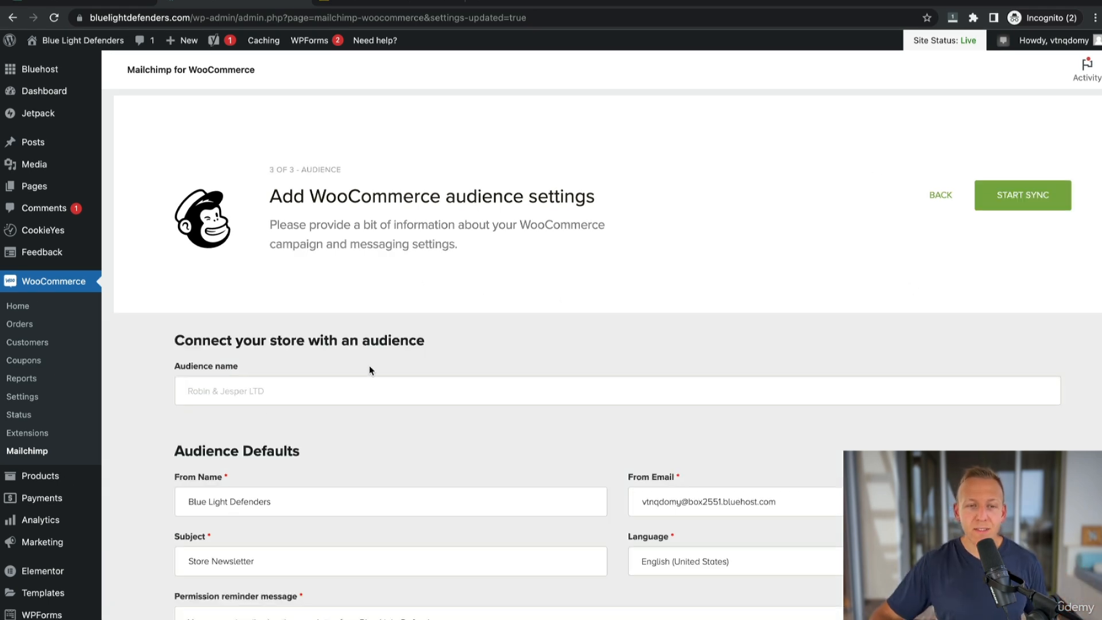
Set the audience default subject to Blue Light Defenders Newsletter.
scroll(270, 381, "down", 2)
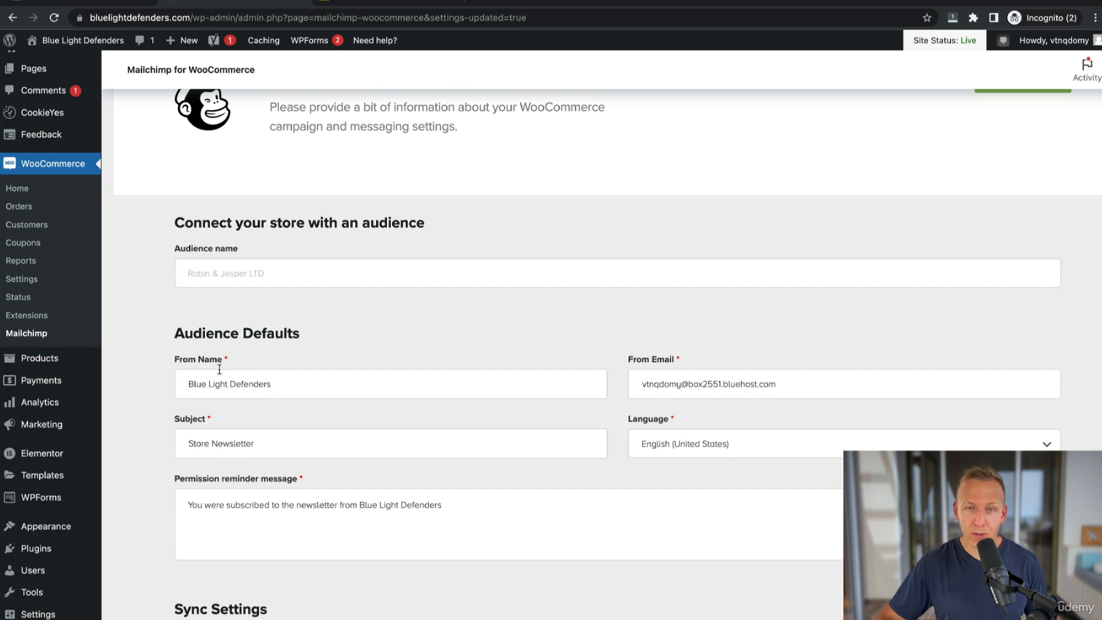
left_click_drag(310, 386, 182, 382)
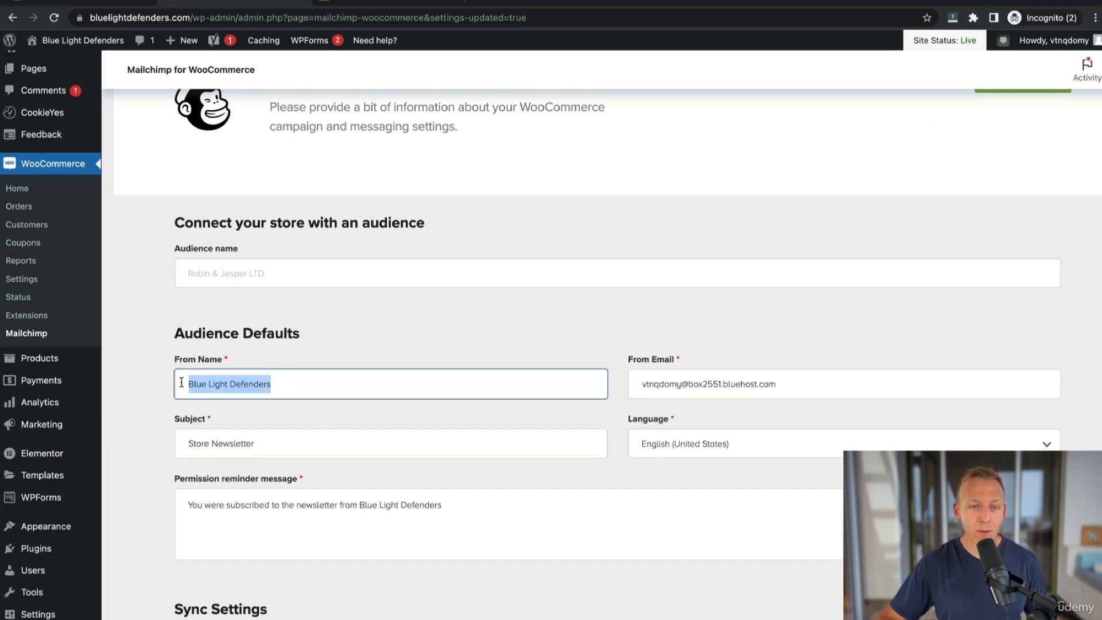
left_click(316, 389)
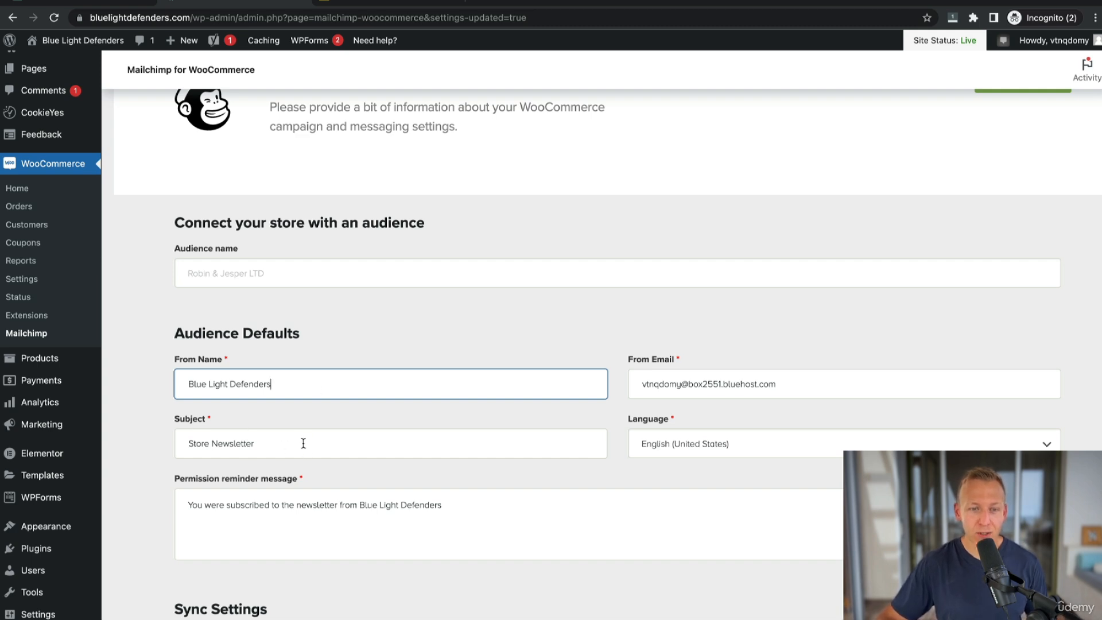
left_click_drag(304, 444, 104, 427)
key("BackSpace")
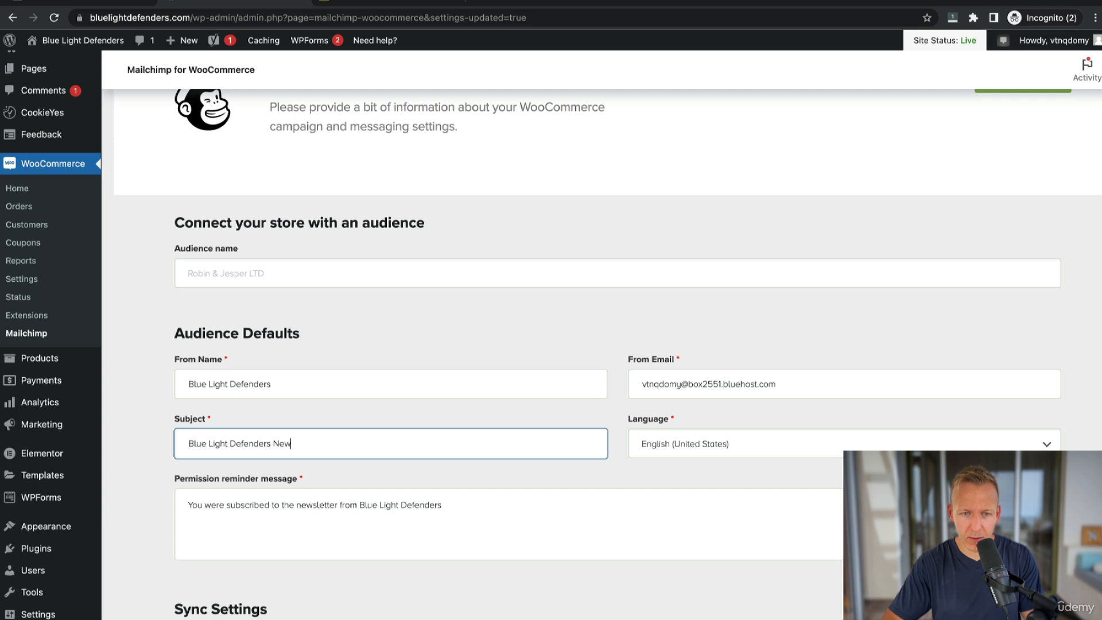
Replace the From Email with the store's contact e-mail address.
left_click_drag(810, 380, 616, 381)
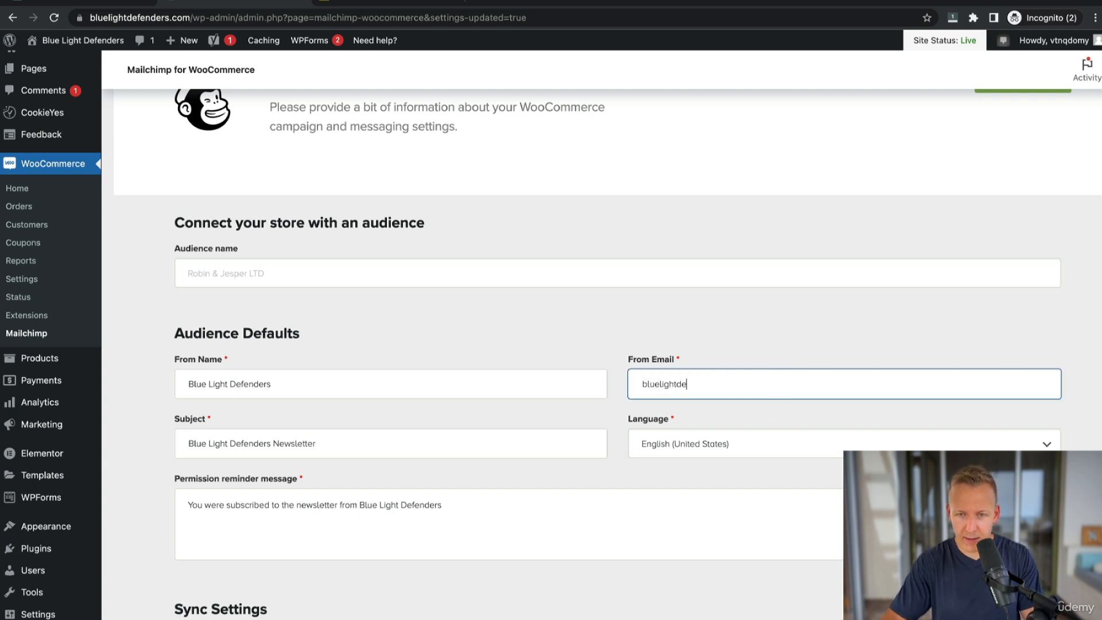
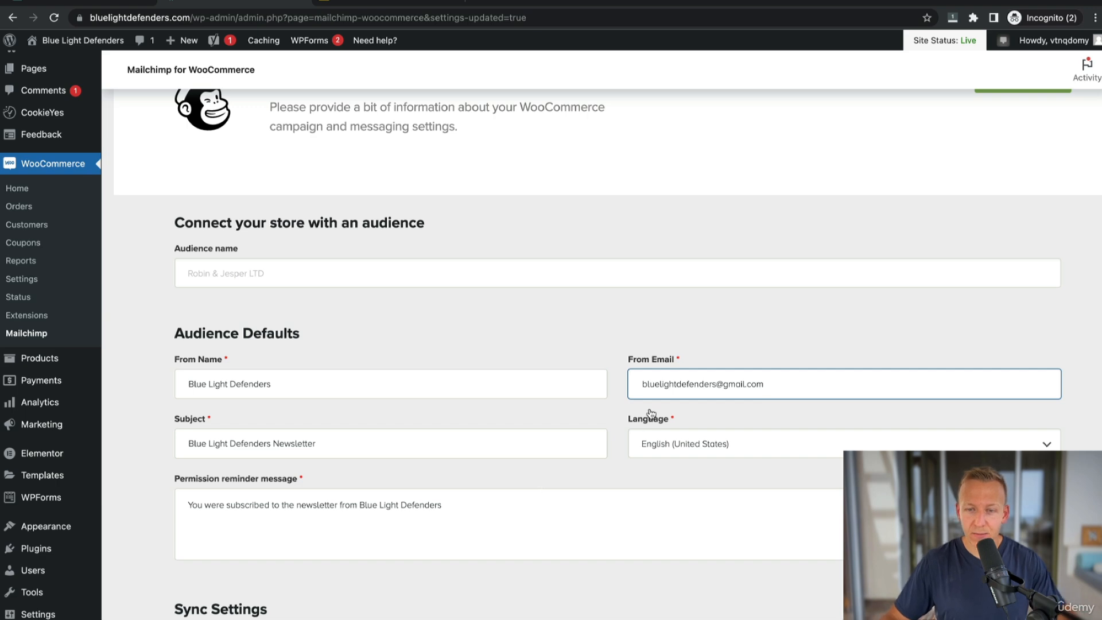
Review the sync settings and start the store sync to Mailchimp.
scroll(644, 419, "down", 5)
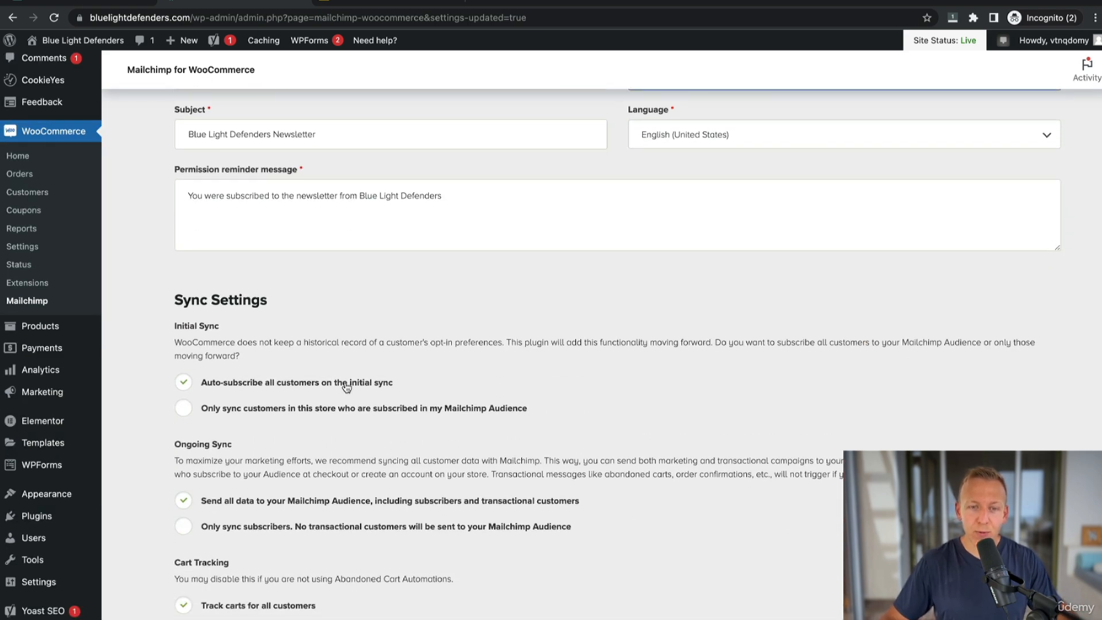
scroll(259, 287, "down", 8)
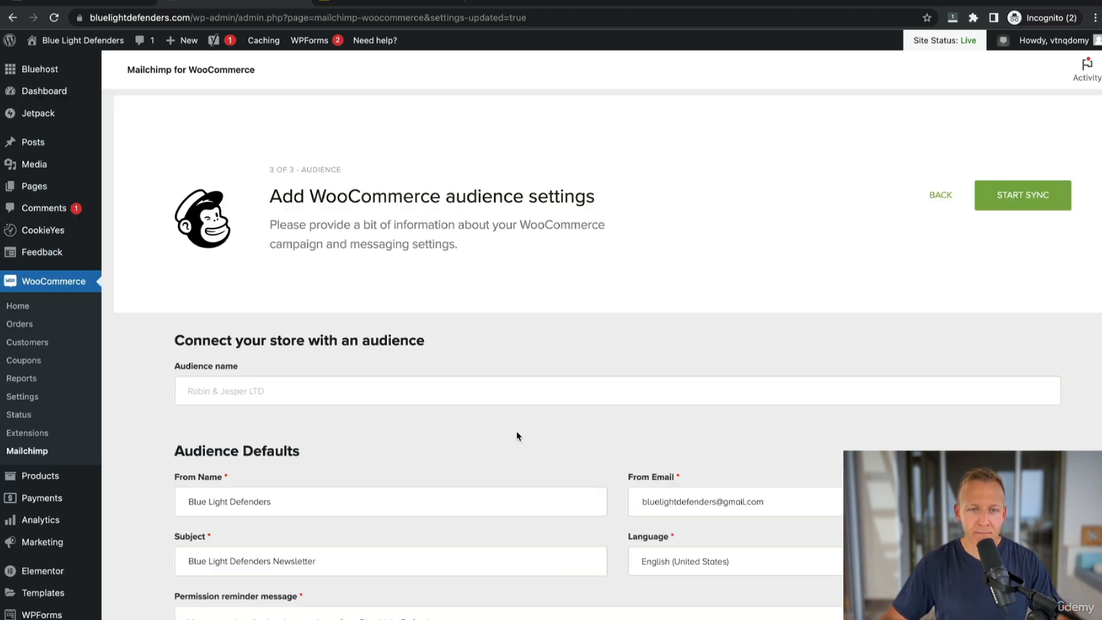
left_click(1027, 201)
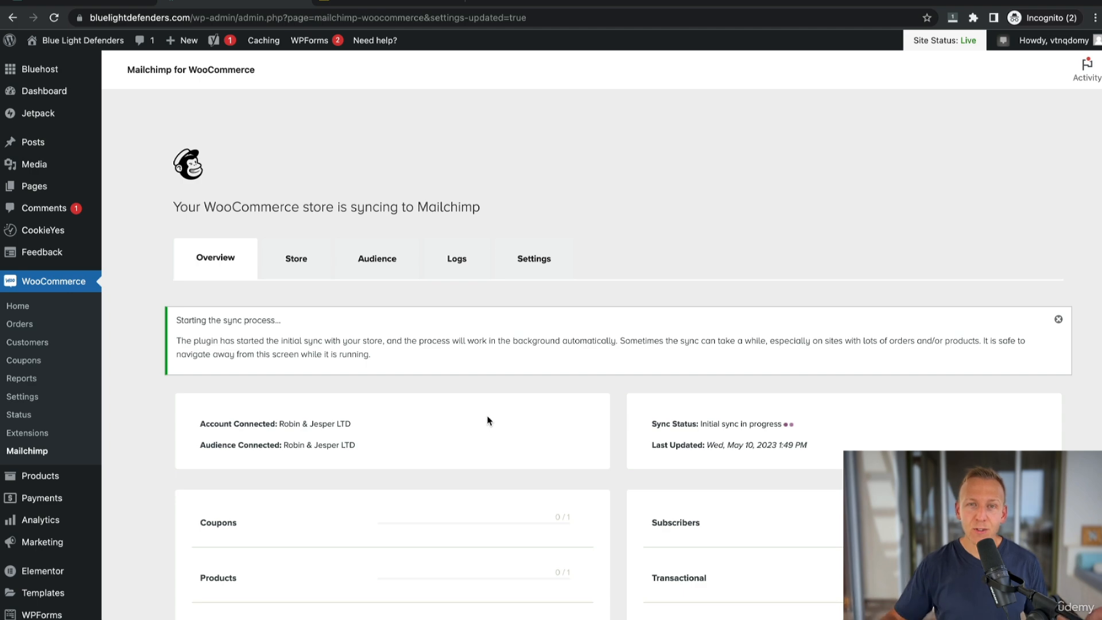
Visit the site and subscribe through the top bar sign-up with a test e-mail address.
scroll(288, 210, "up", 1)
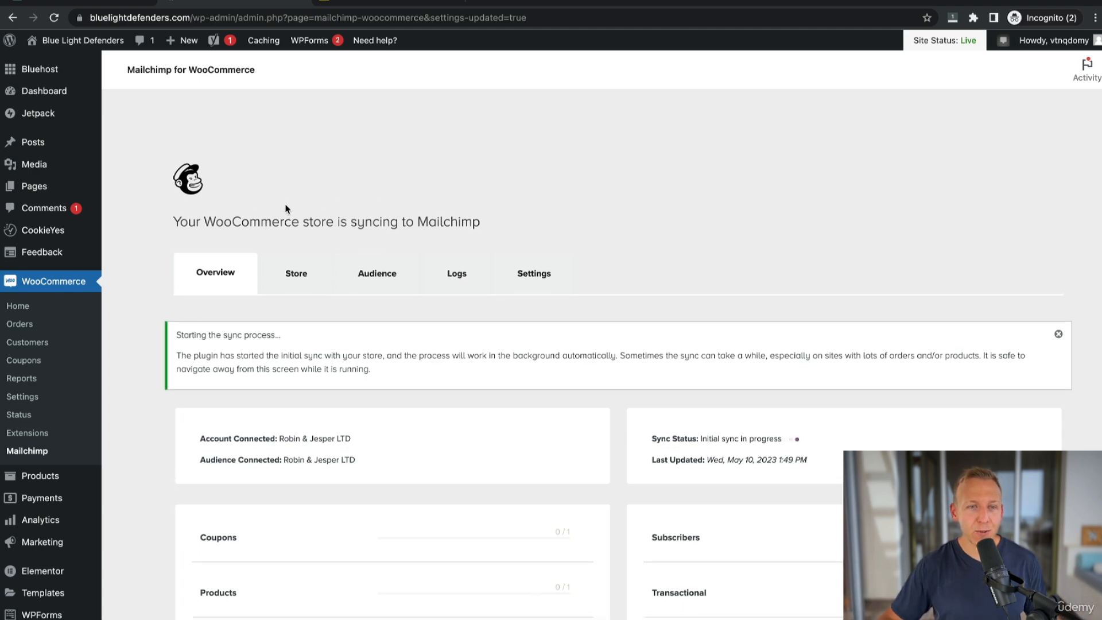
mouse_move(80, 40)
left_click(55, 67)
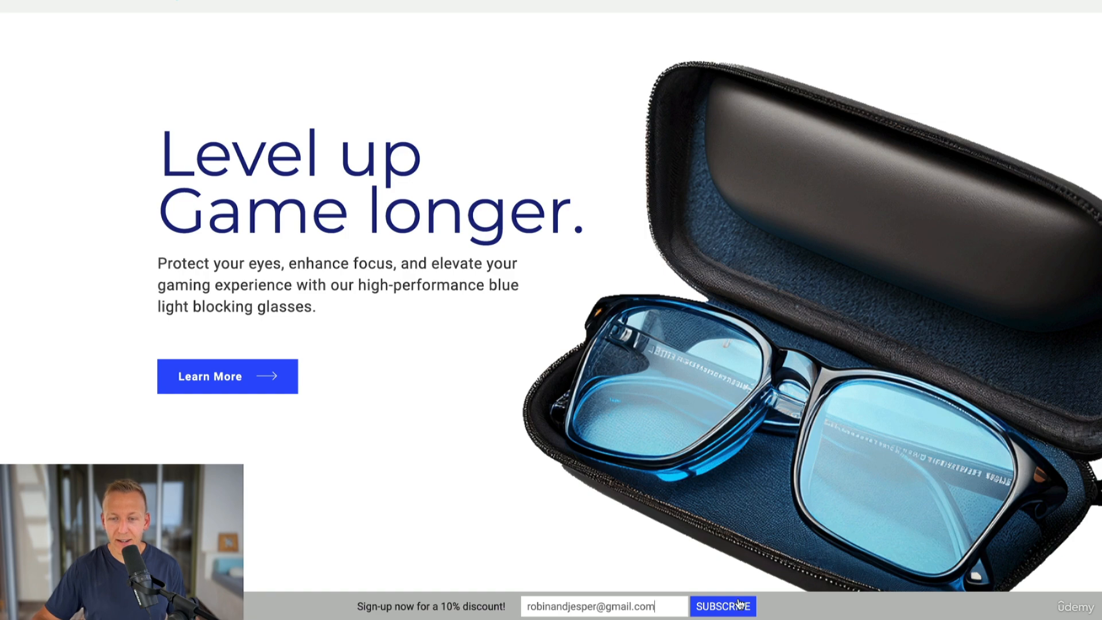
left_click(741, 604)
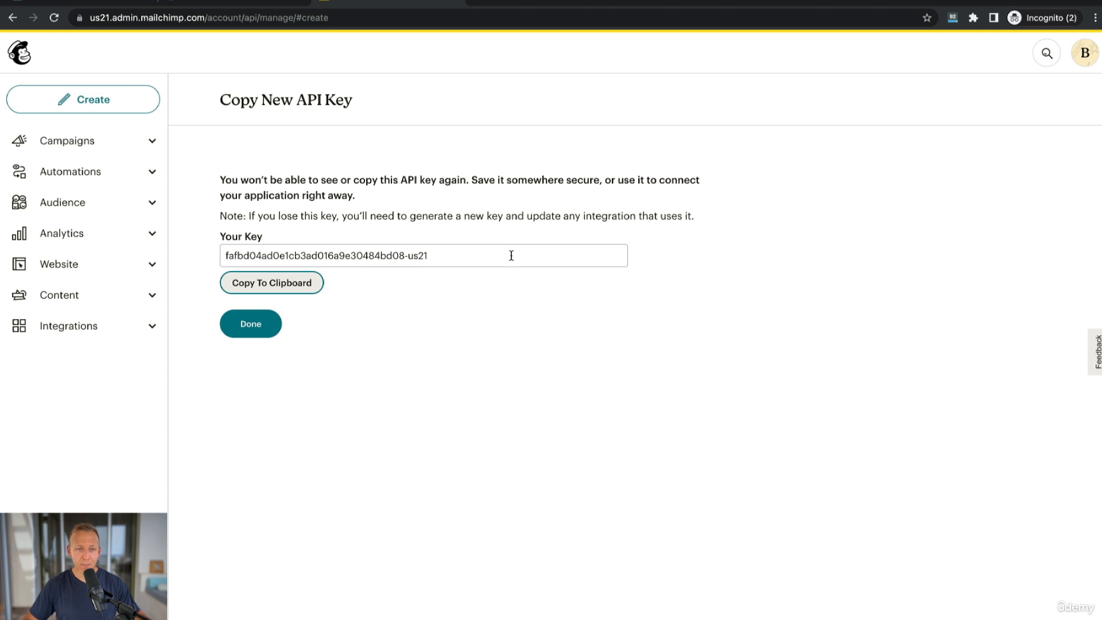
Open the Mailchimp audience dashboard and view its contacts.
left_click(84, 205)
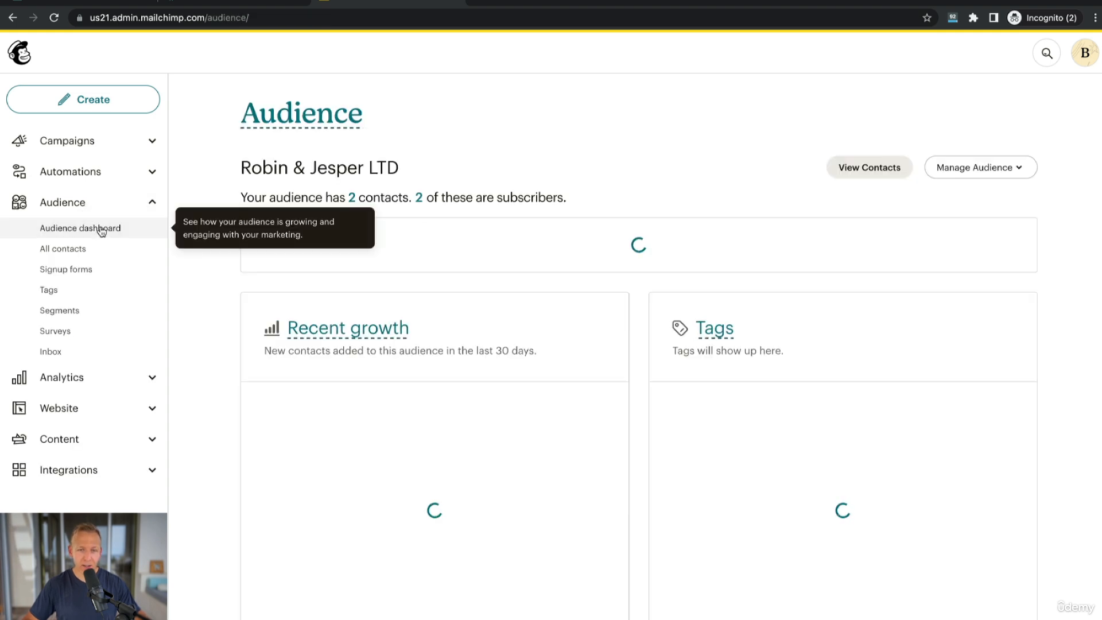
left_click(351, 199)
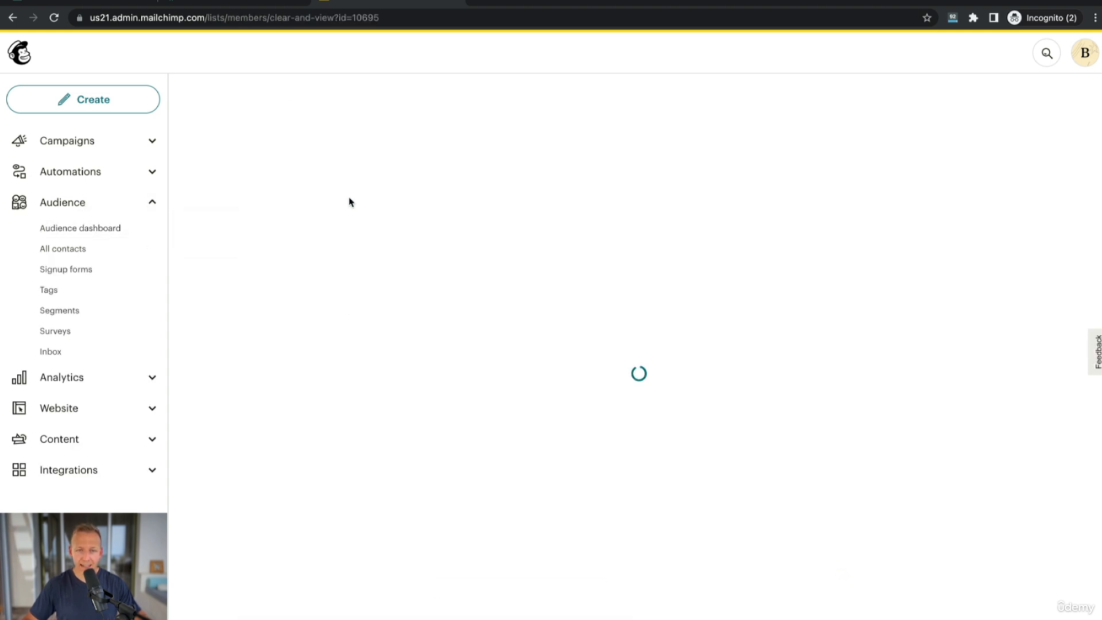